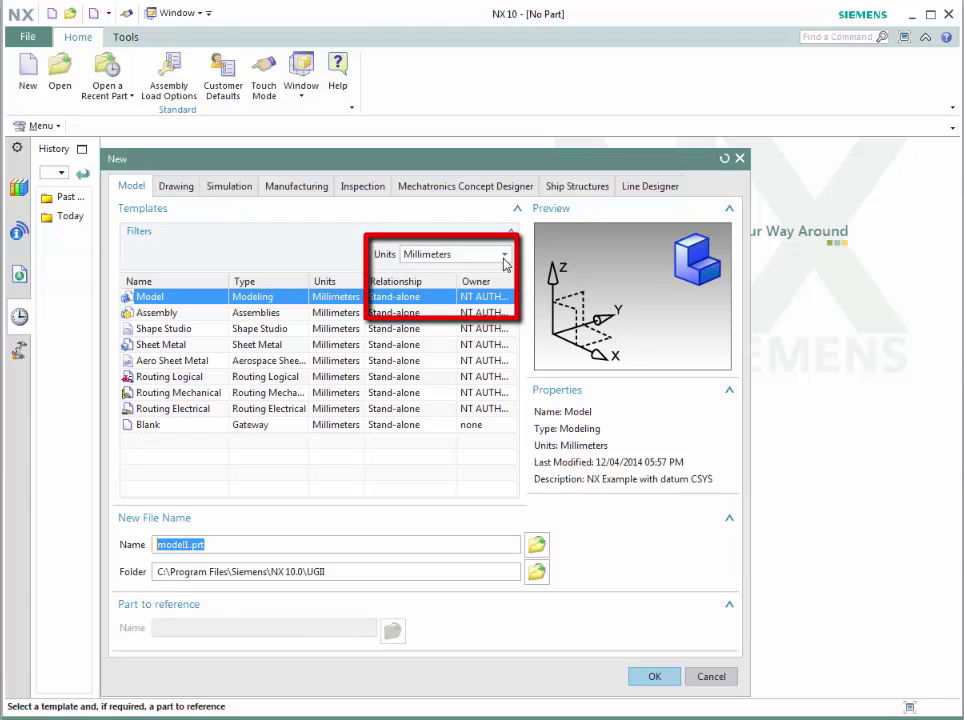
- Create a new part from the Model template with the units set to millimeters
left_click(505, 256)
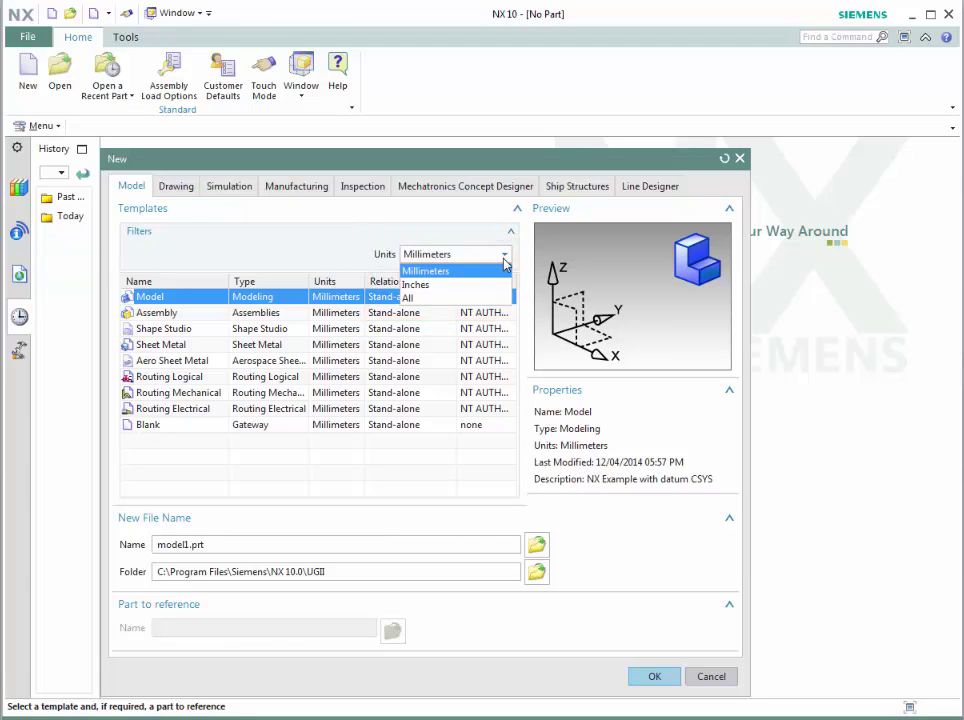
left_click(447, 272)
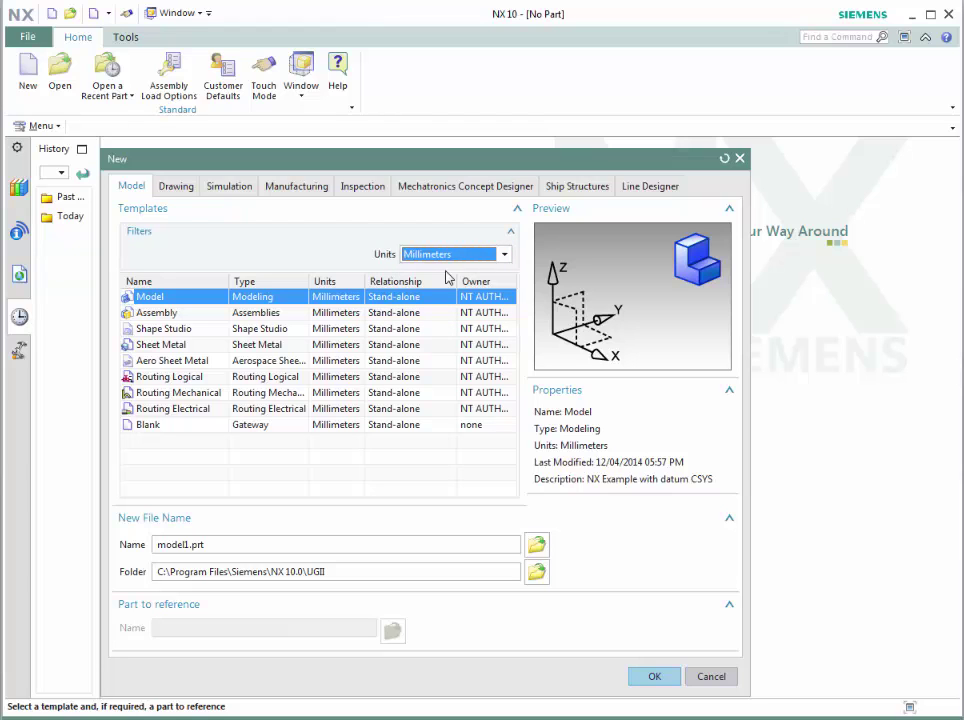
left_click(650, 677)
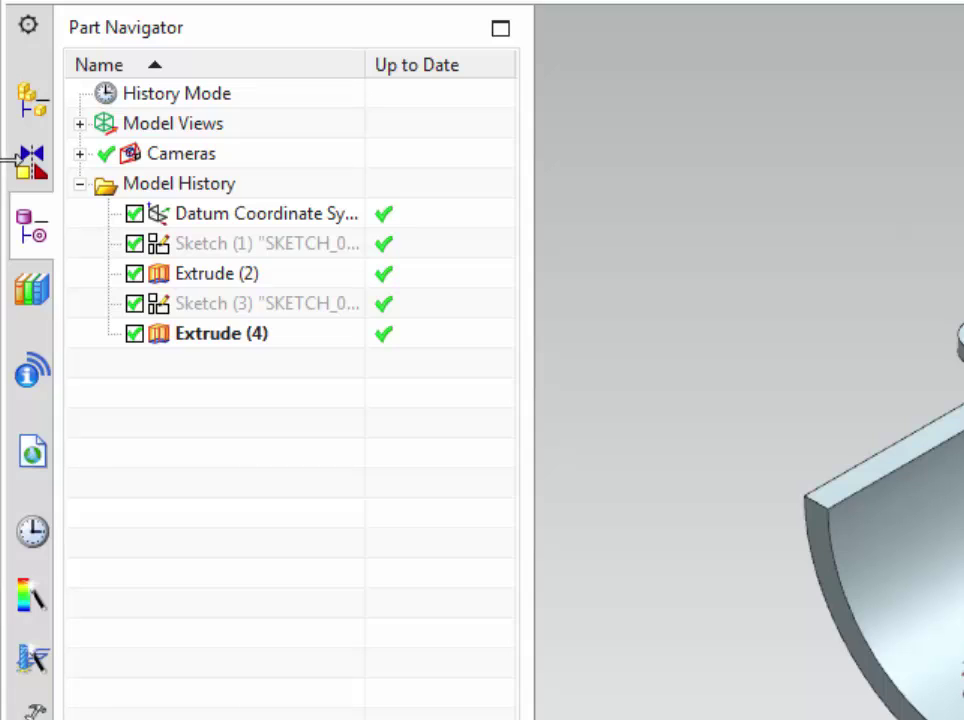
left_click(29, 168)
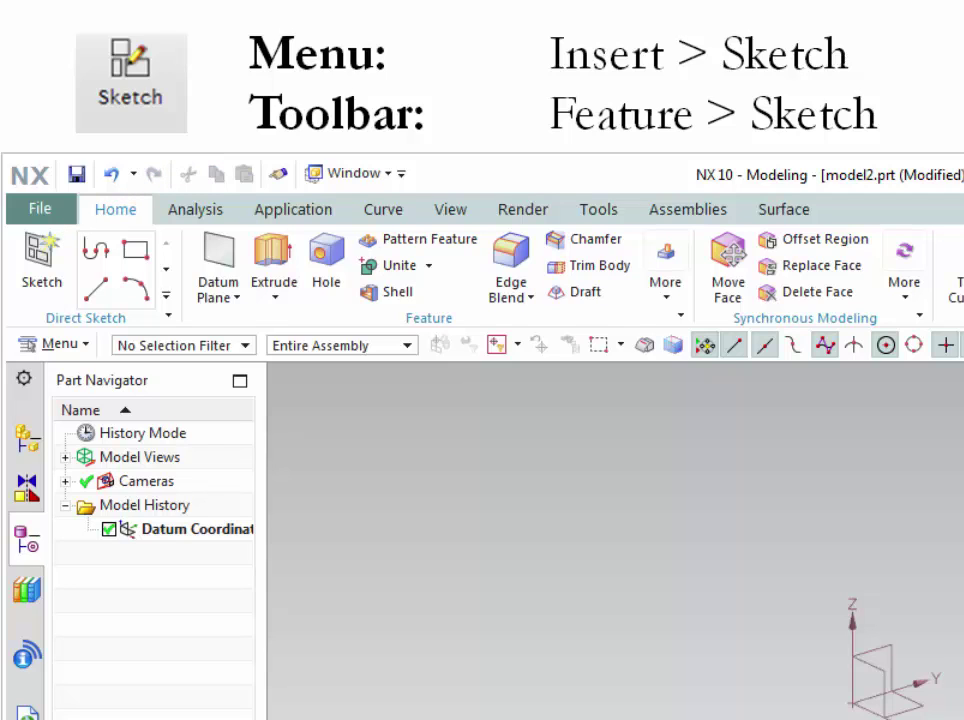
left_click(70, 355)
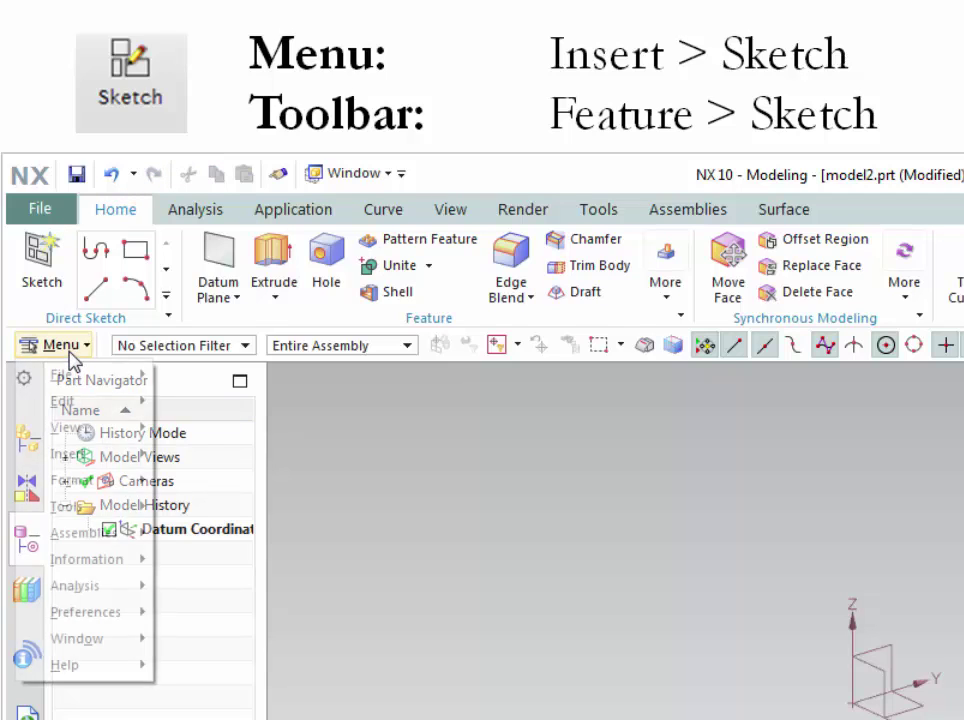
mouse_move(75, 456)
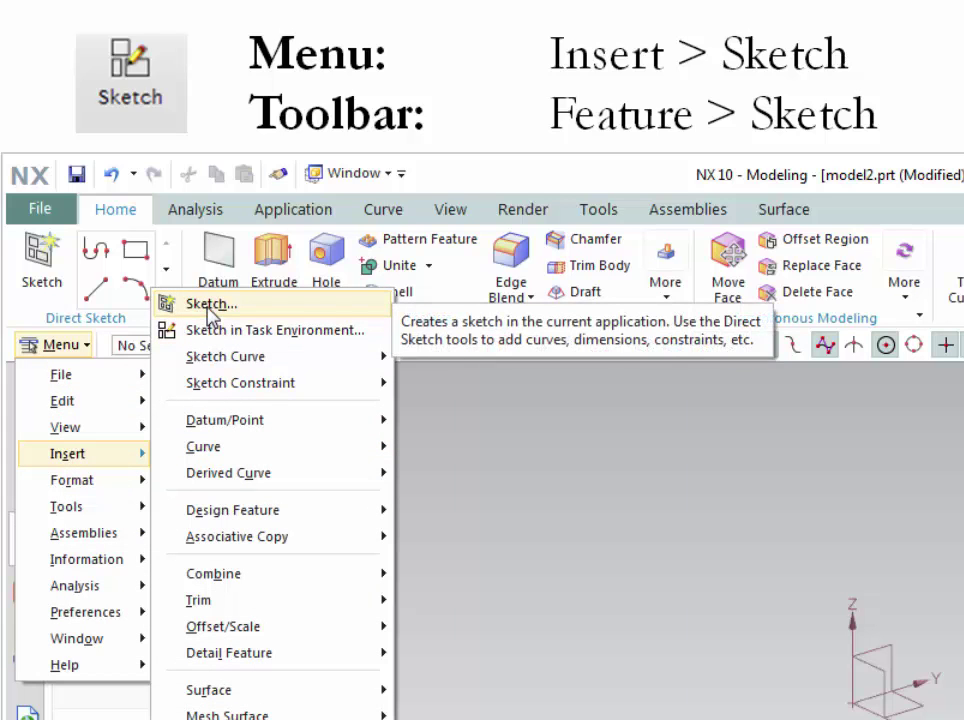
left_click(24, 325)
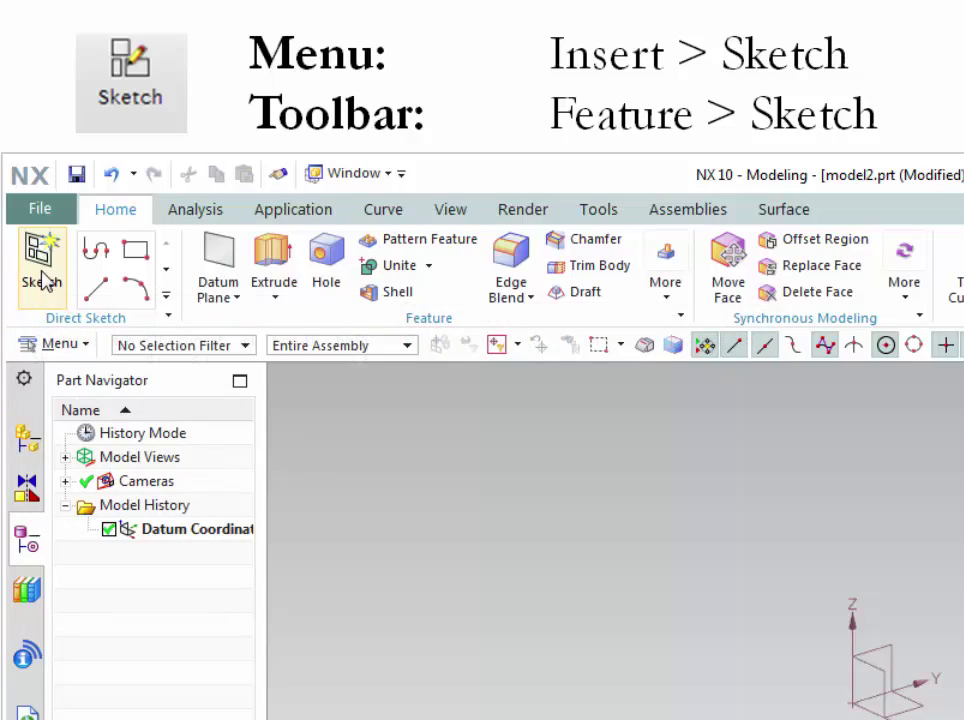
- Create a sketch on the XZ plane of the datum coordinate system, keeping the original plane direction
left_click(42, 278)
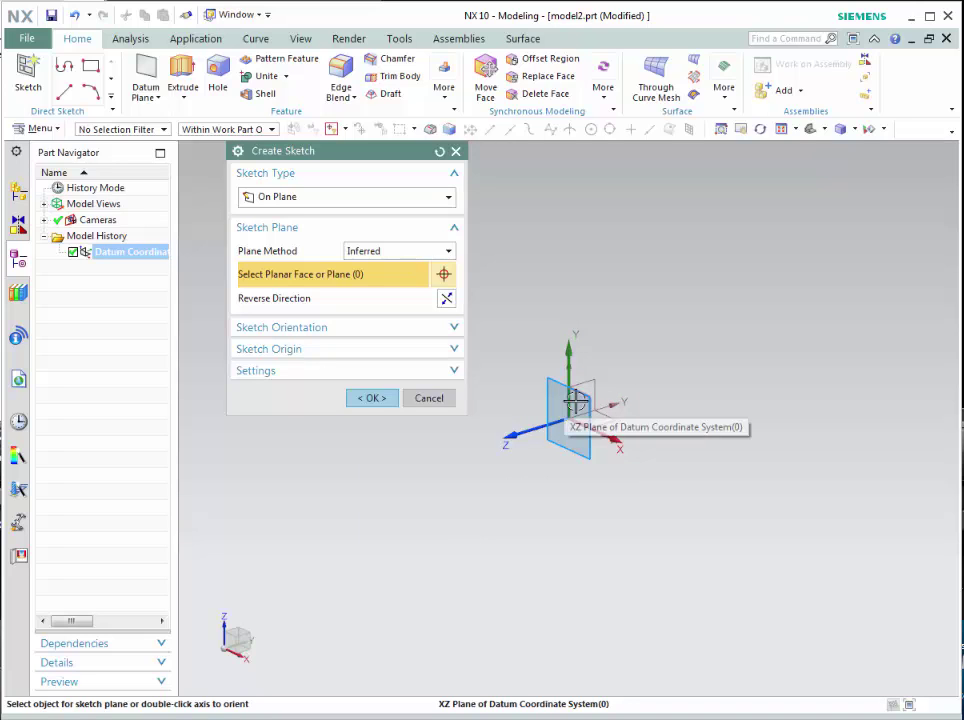
left_click(575, 400)
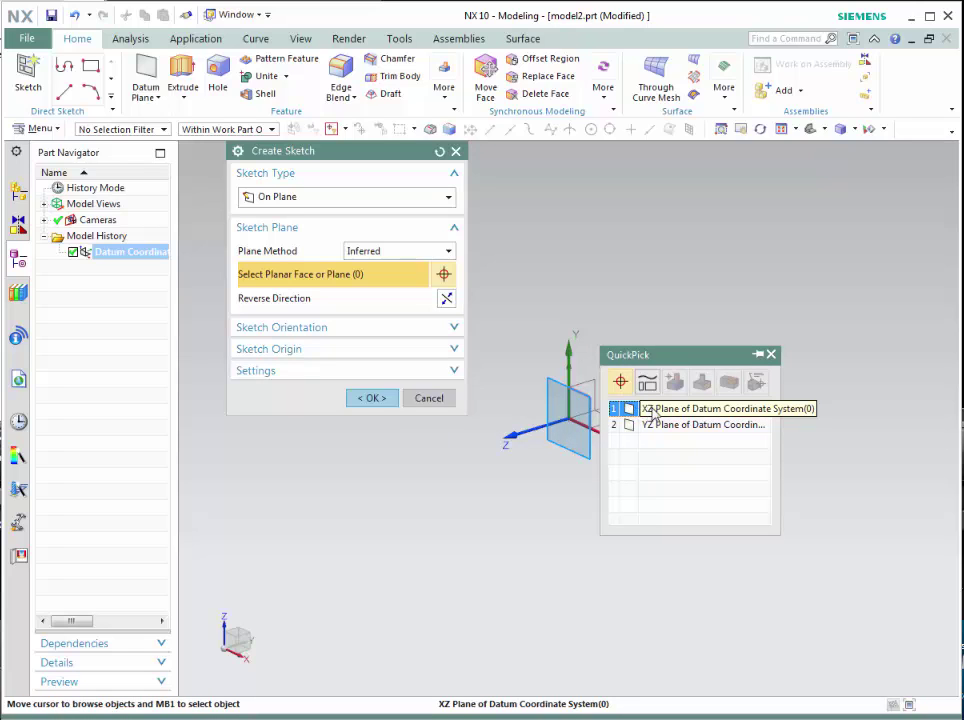
left_click(665, 412)
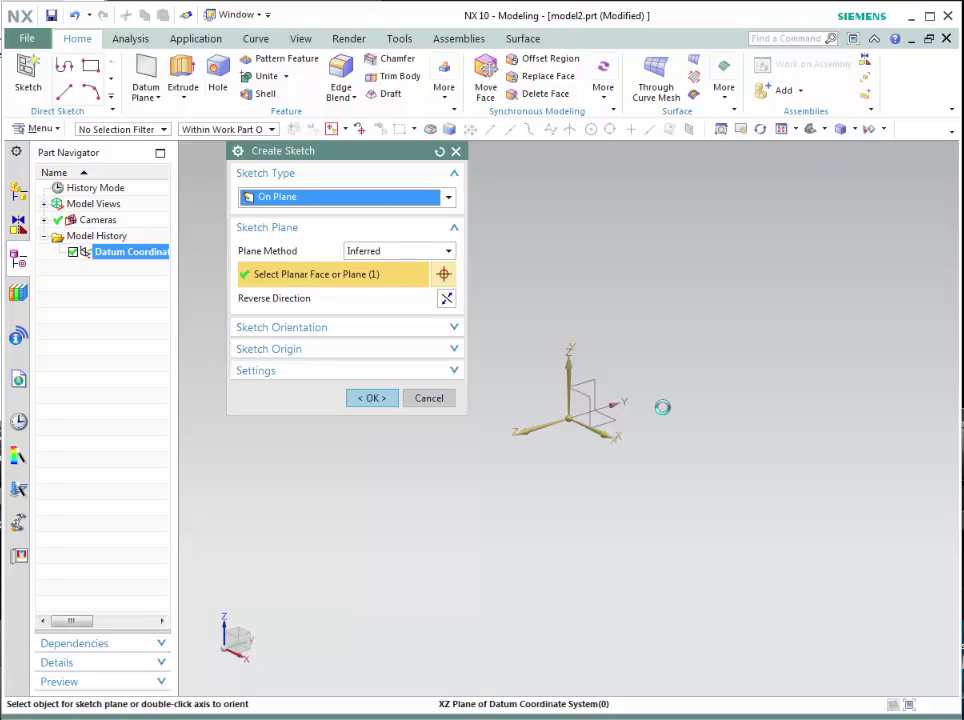
left_click(447, 300)
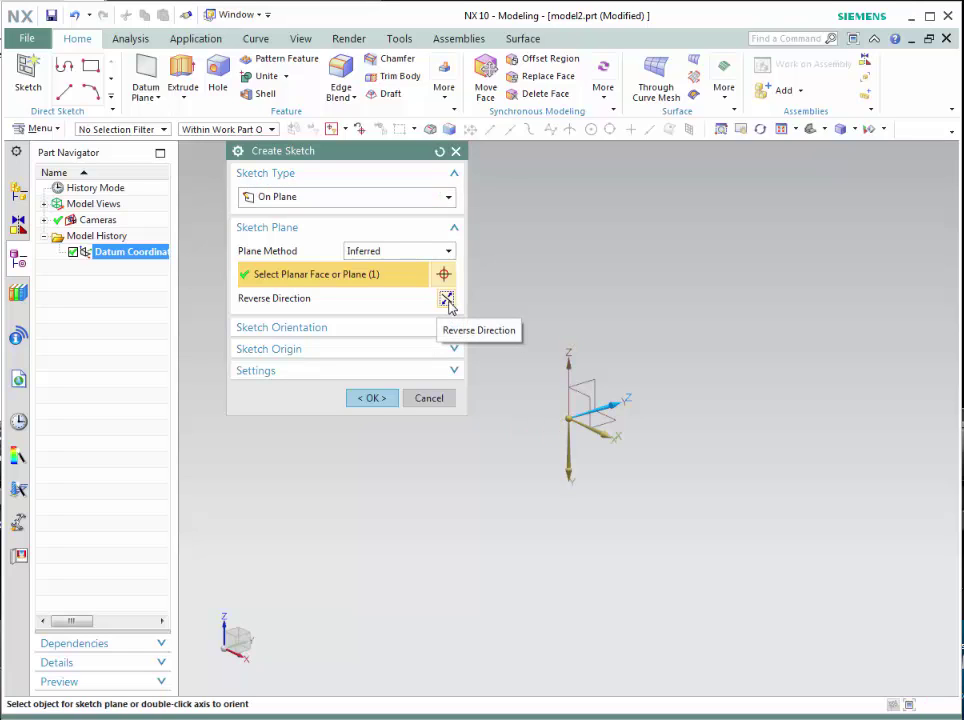
left_click(447, 300)
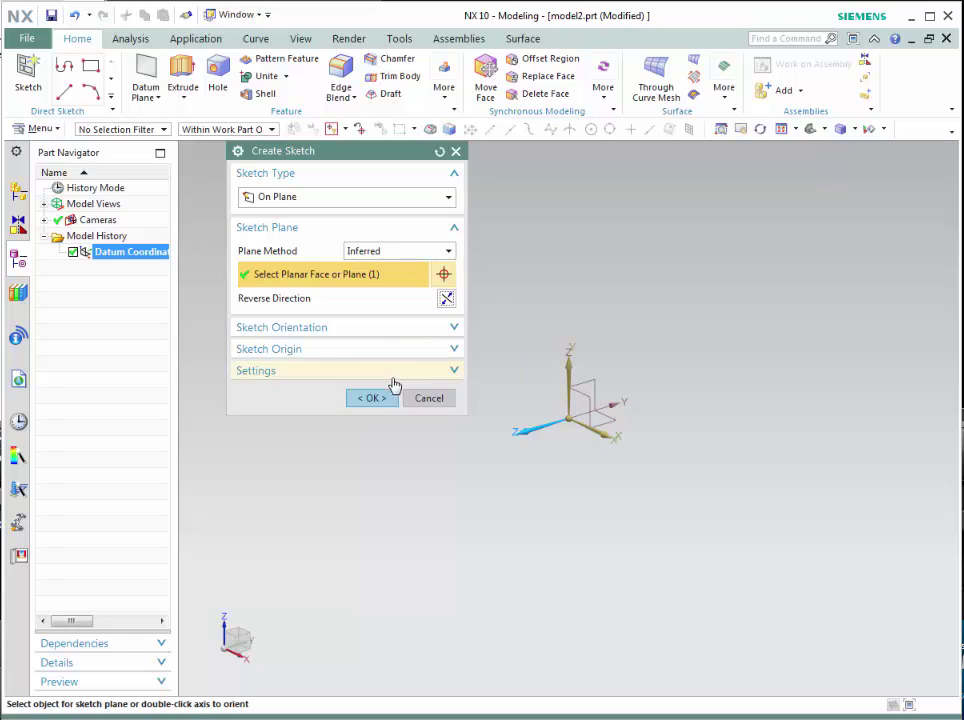
left_click(372, 399)
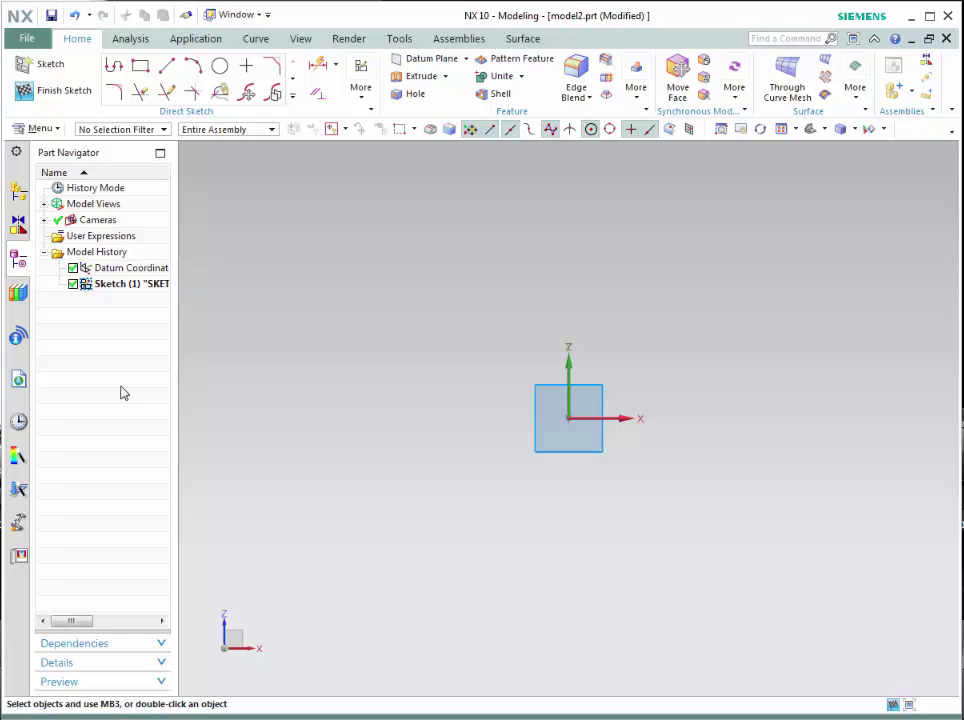
- Start a profile above the origin with a line about 69.9 mm long, inclined about 13.2 degrees
left_click(117, 66)
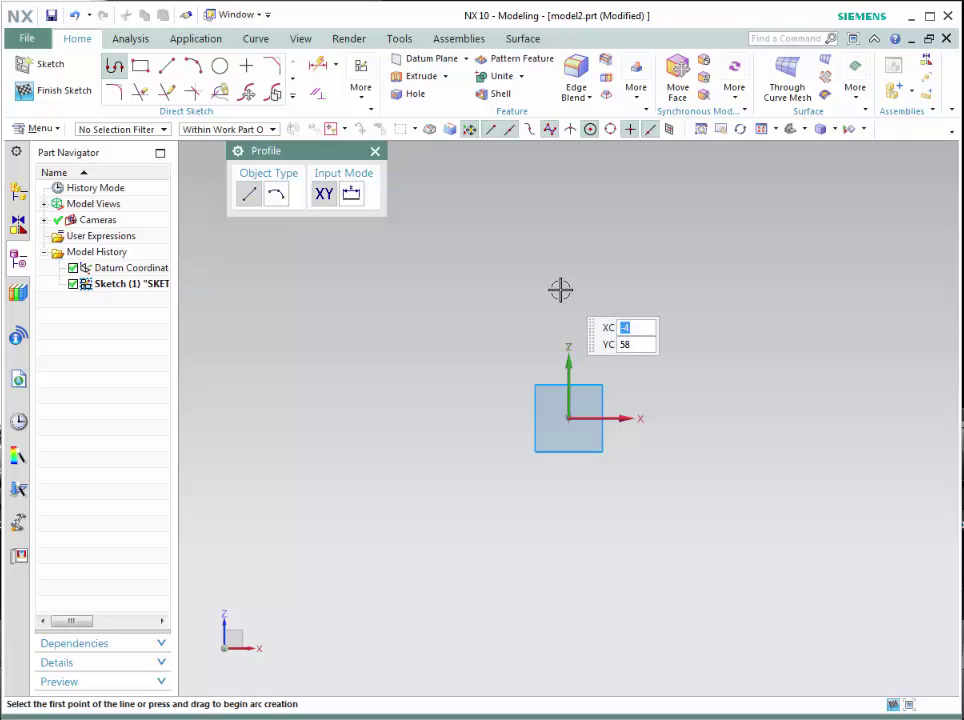
left_click(560, 290)
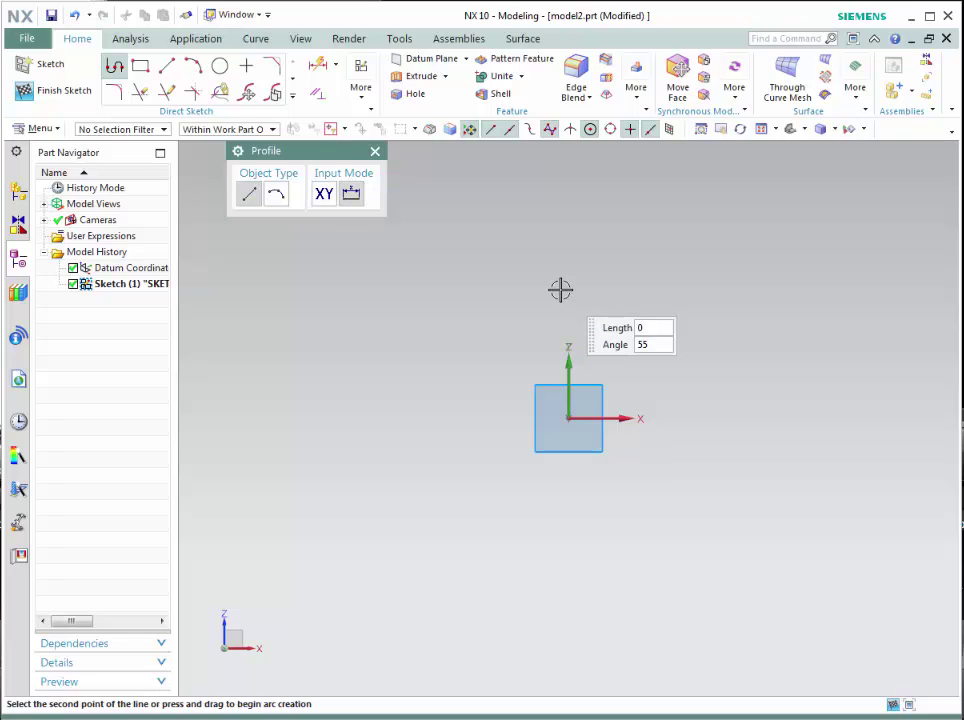
type("30")
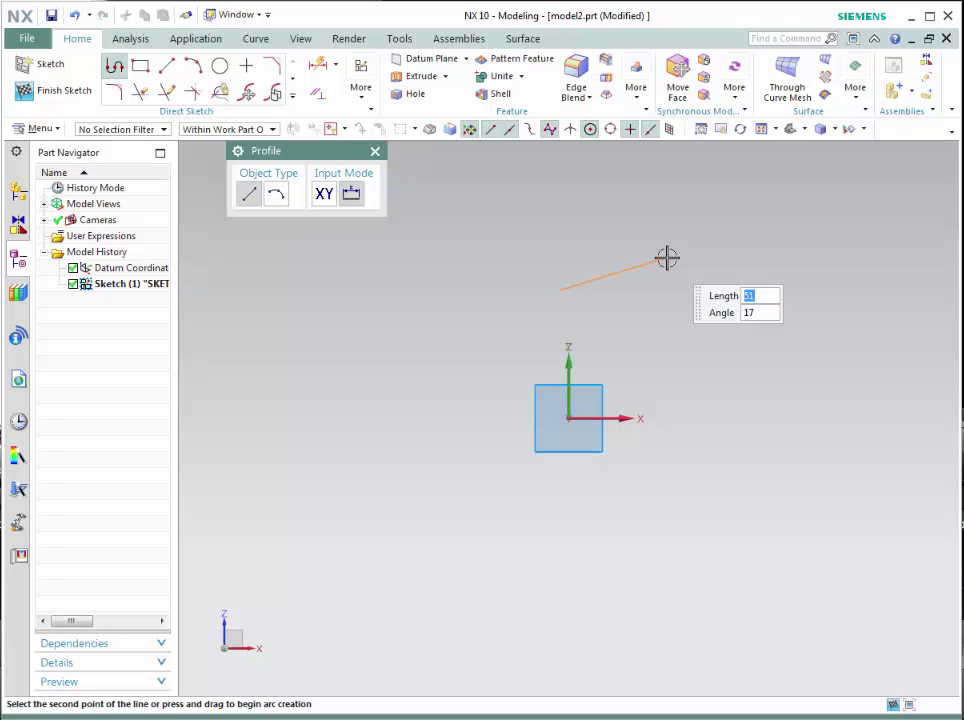
left_click(330, 199)
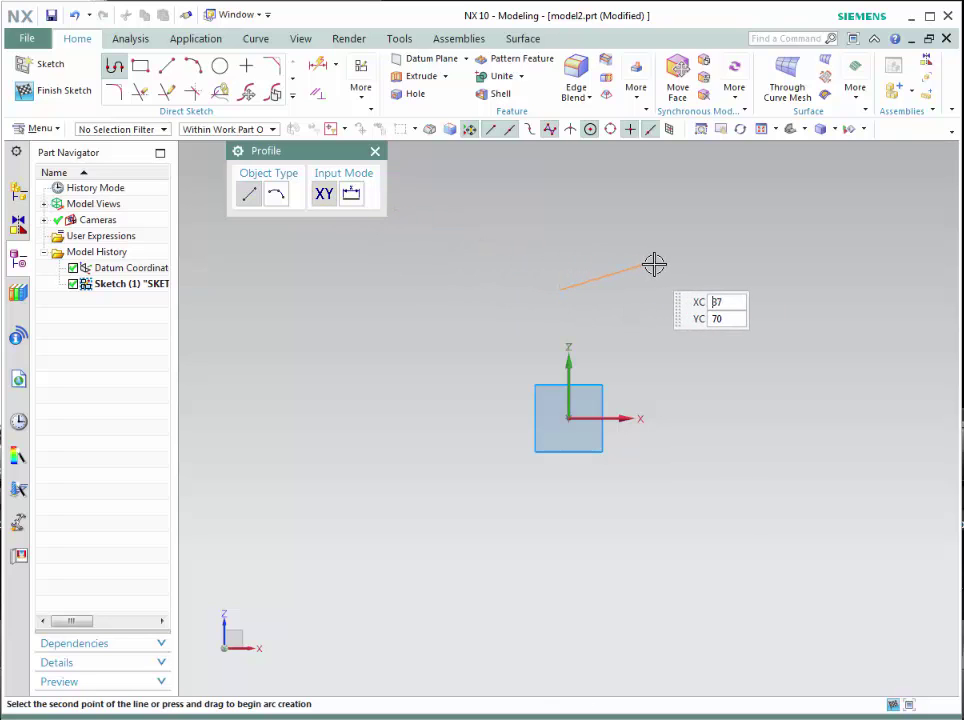
left_click(710, 256)
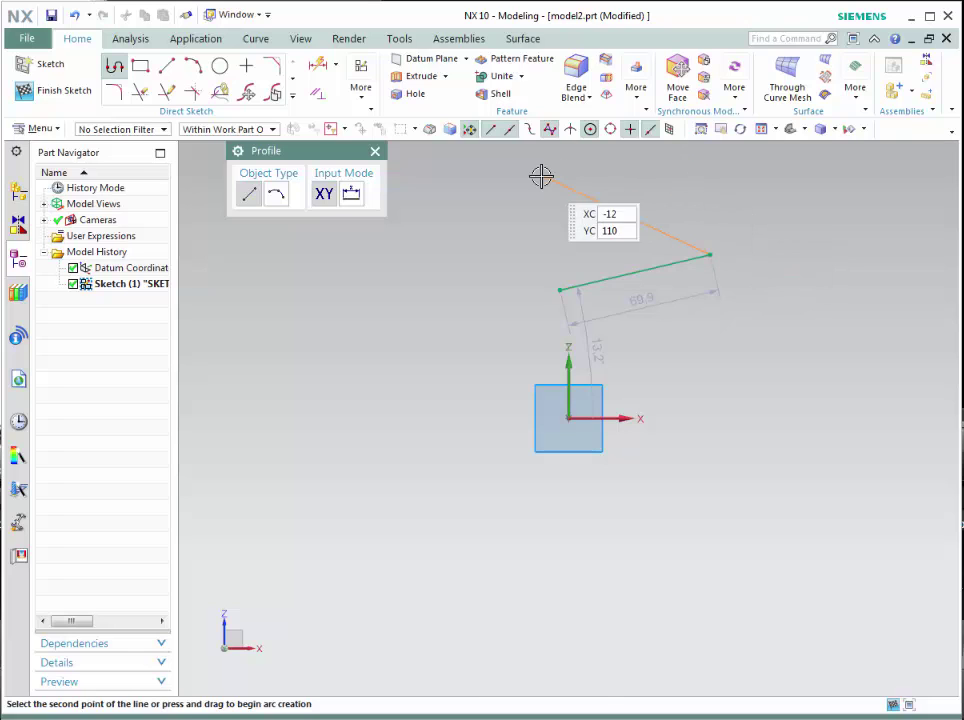
- Continue the profile with a tangent arc from the line's upper end, curving back over the line
left_click(280, 203)
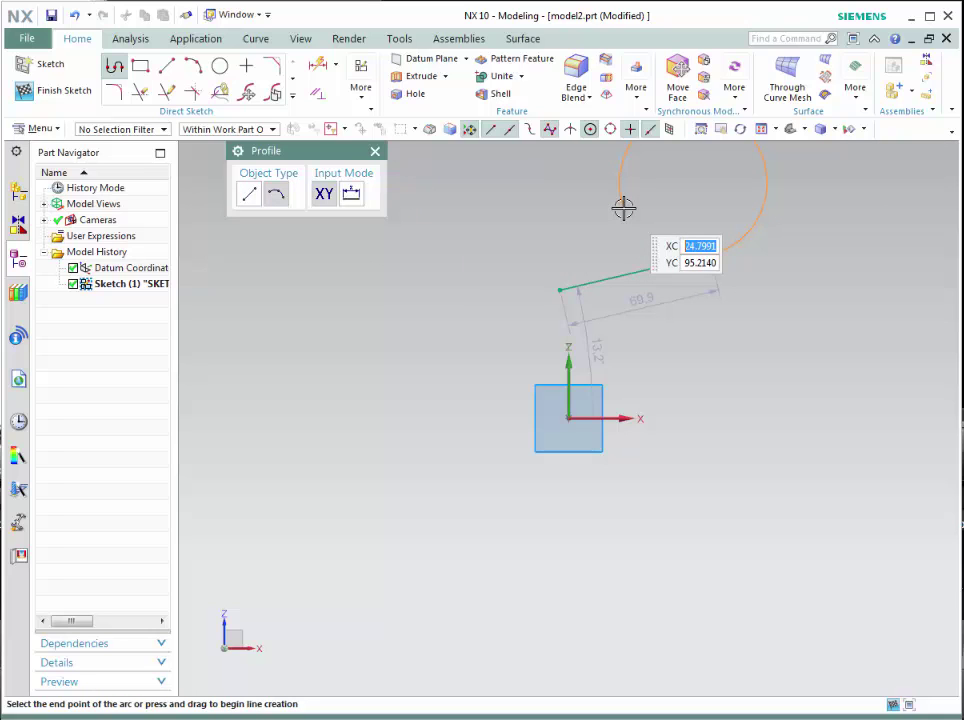
left_click(352, 195)
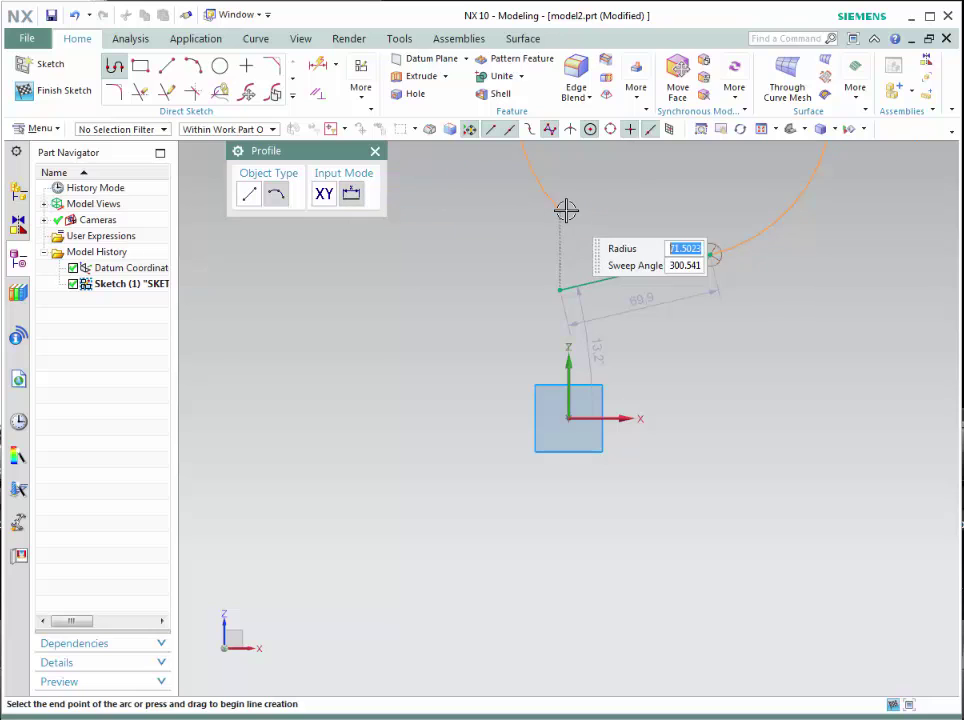
left_click(631, 181)
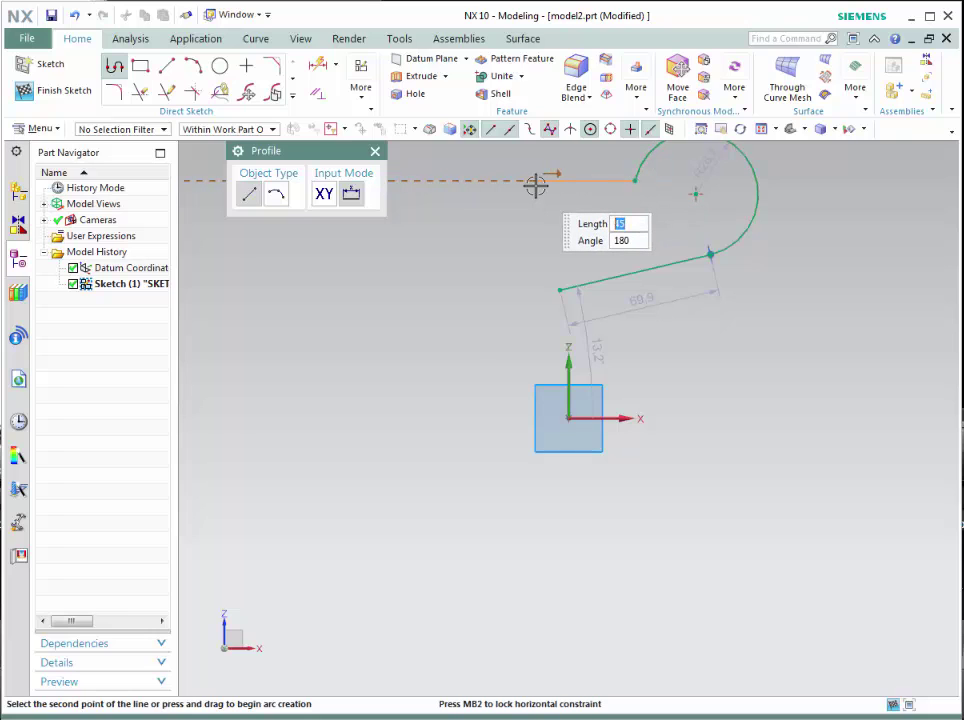
- Add a line about 60 mm long parallel to the first line, and close the profile at its start point
left_click(278, 196)
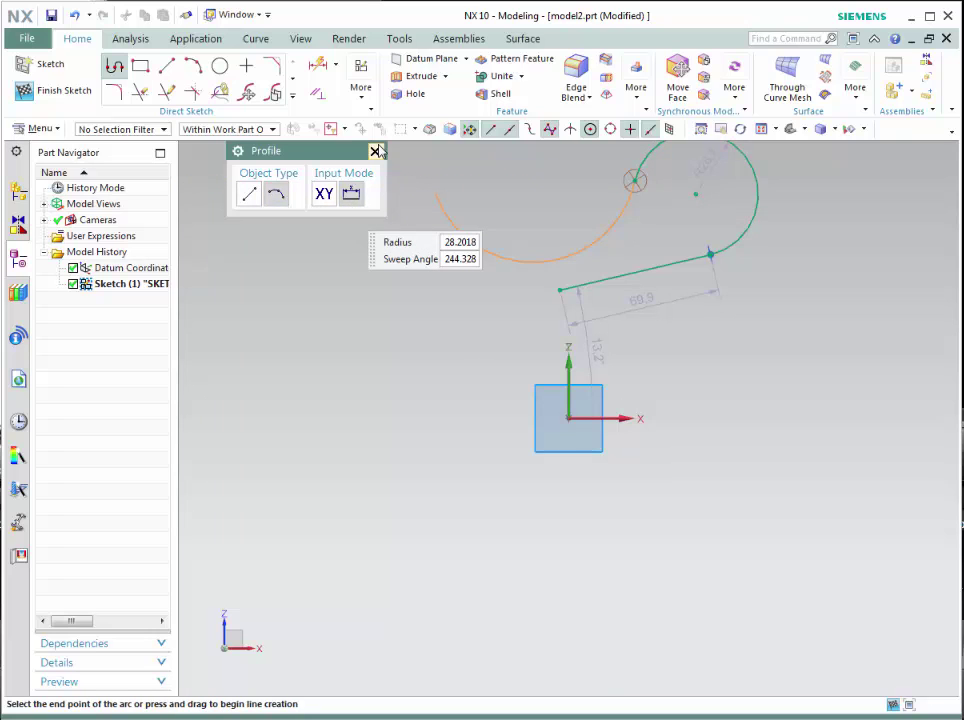
left_click(245, 199)
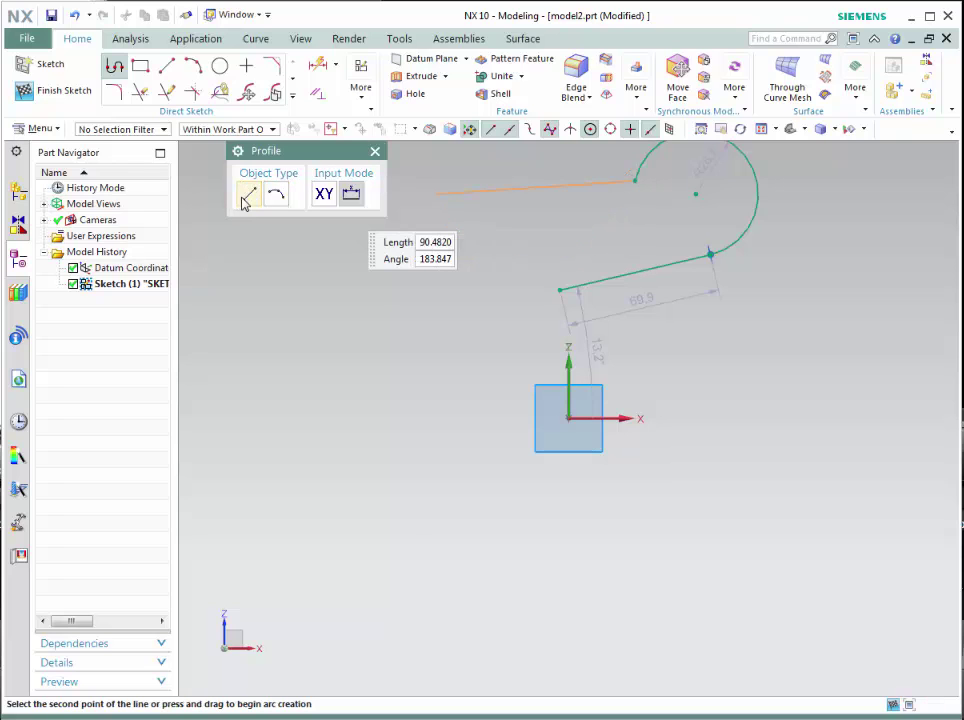
left_click(507, 210)
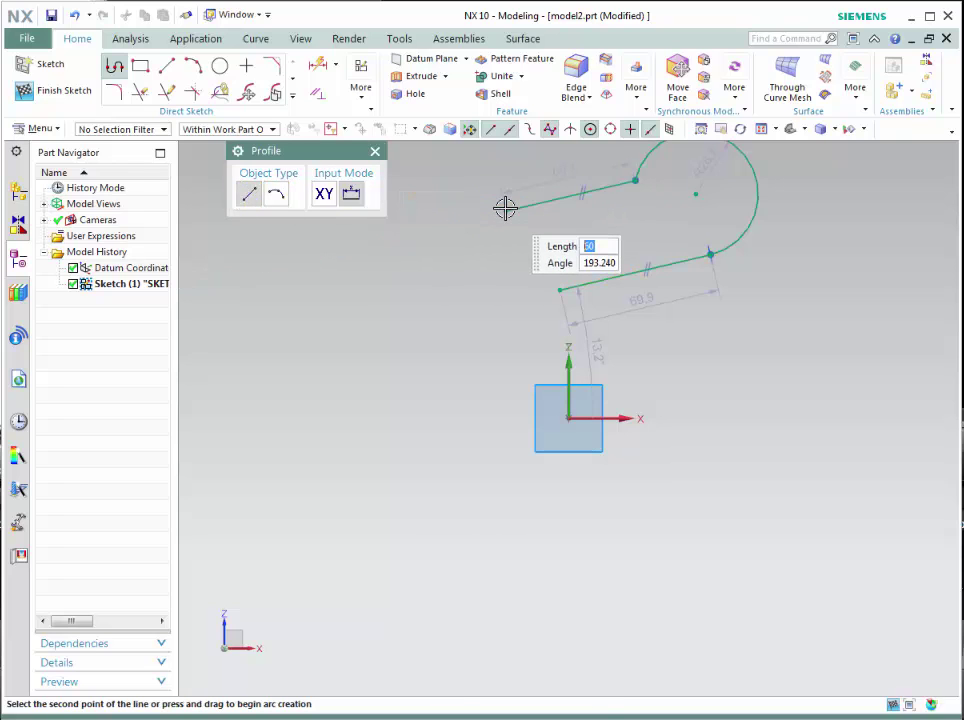
left_click(559, 290)
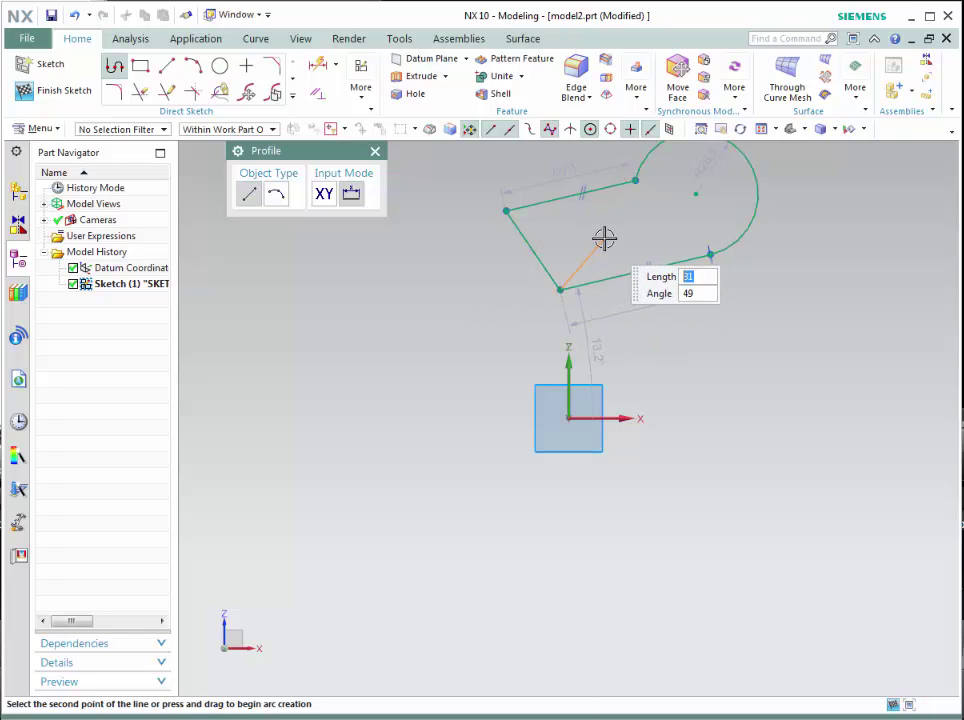
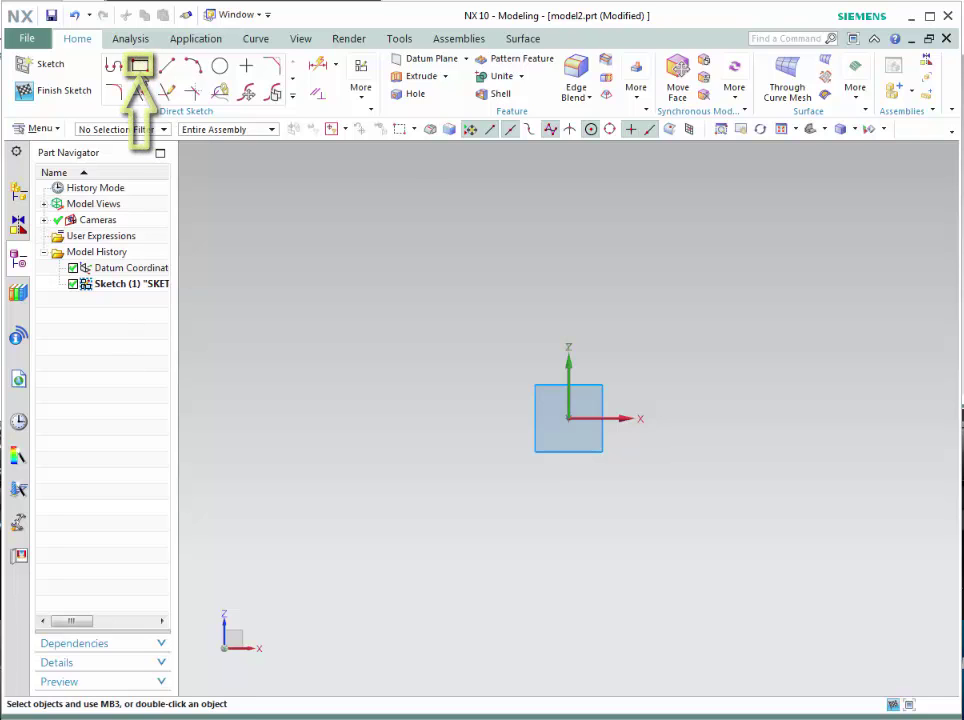
- Draw a two-point rectangle above the origin from about (-2, 70) to about (92, 113)
left_click(140, 68)
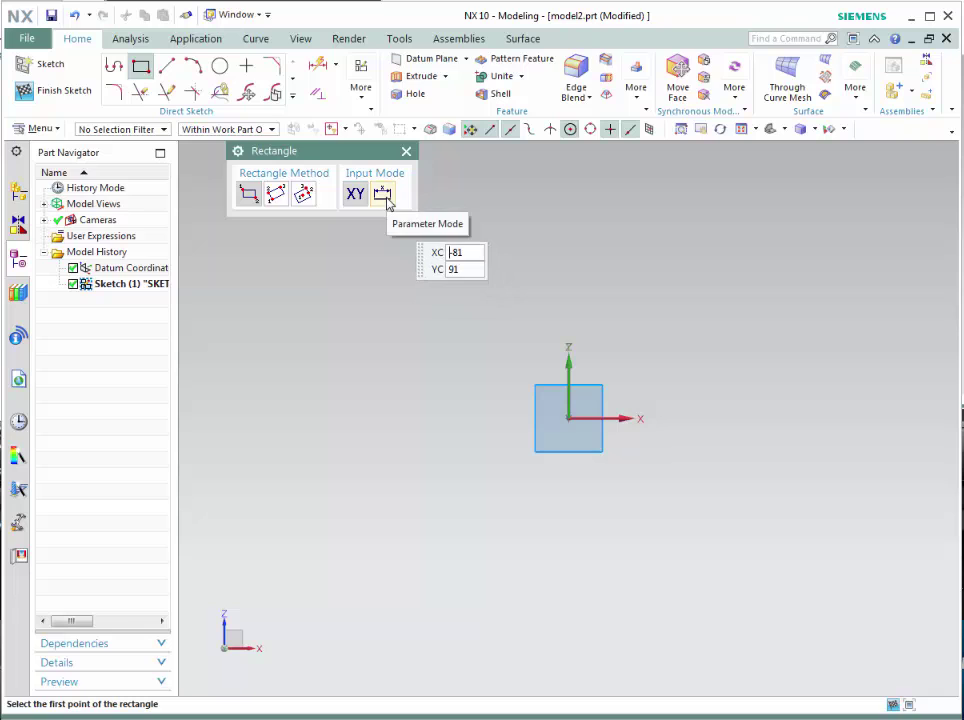
left_click(564, 264)
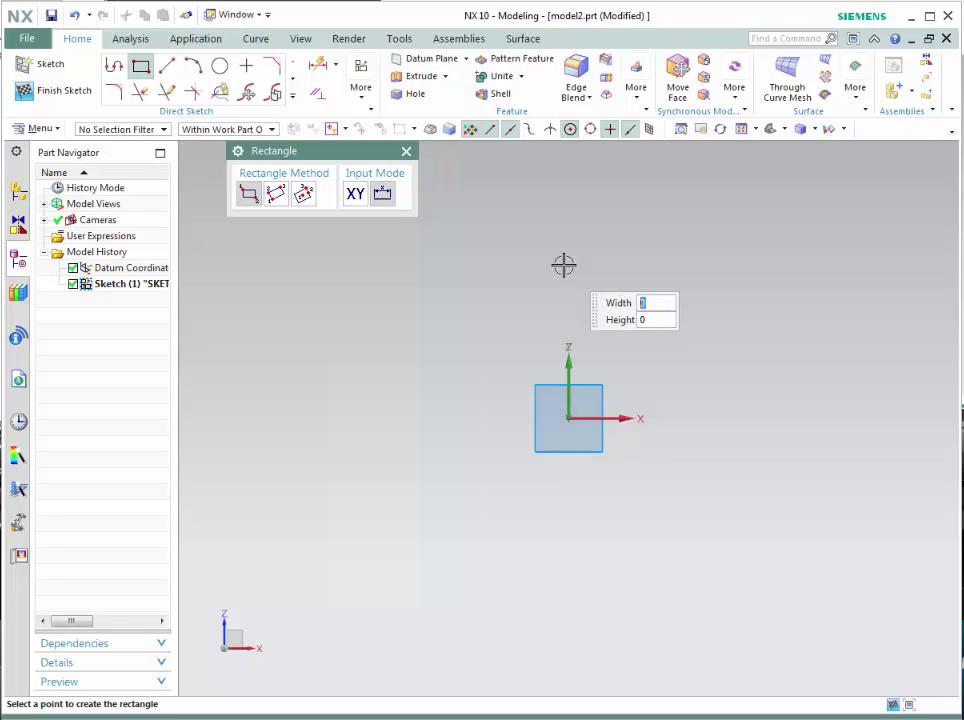
left_click(771, 170)
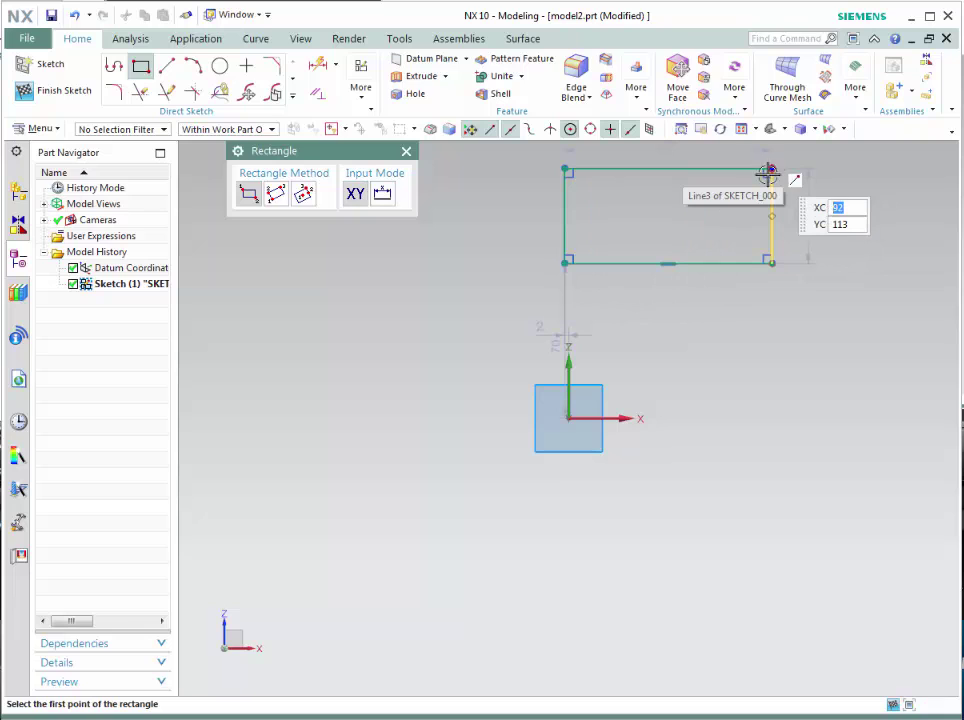
- Draw a three-point rectangle about 104 mm wide and 46 mm high below the origin
left_click(276, 193)
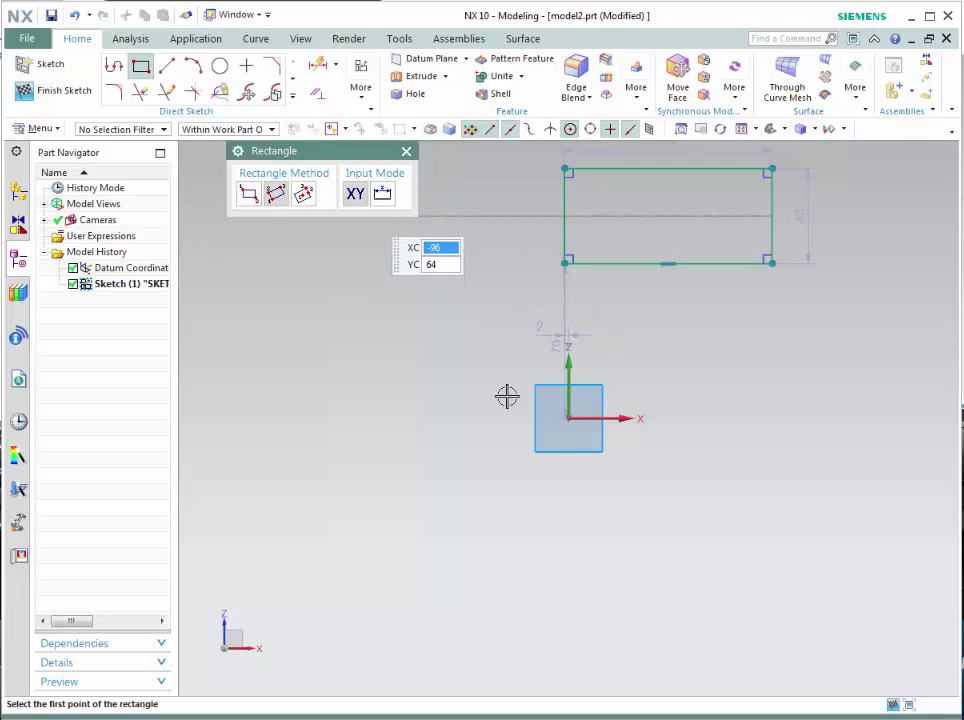
left_click(584, 579)
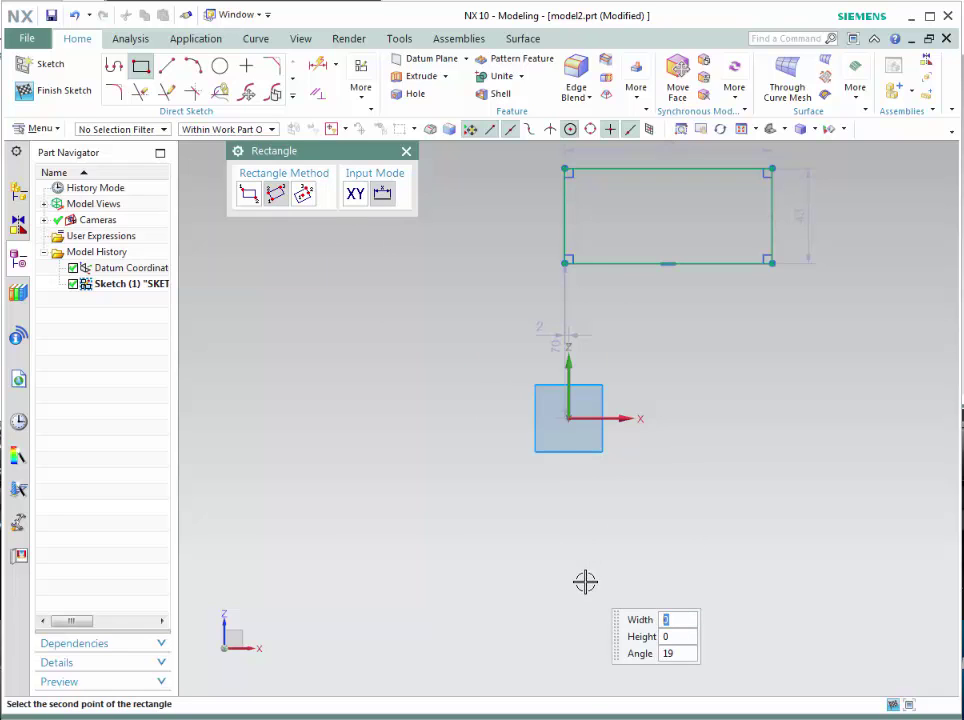
left_click(580, 482)
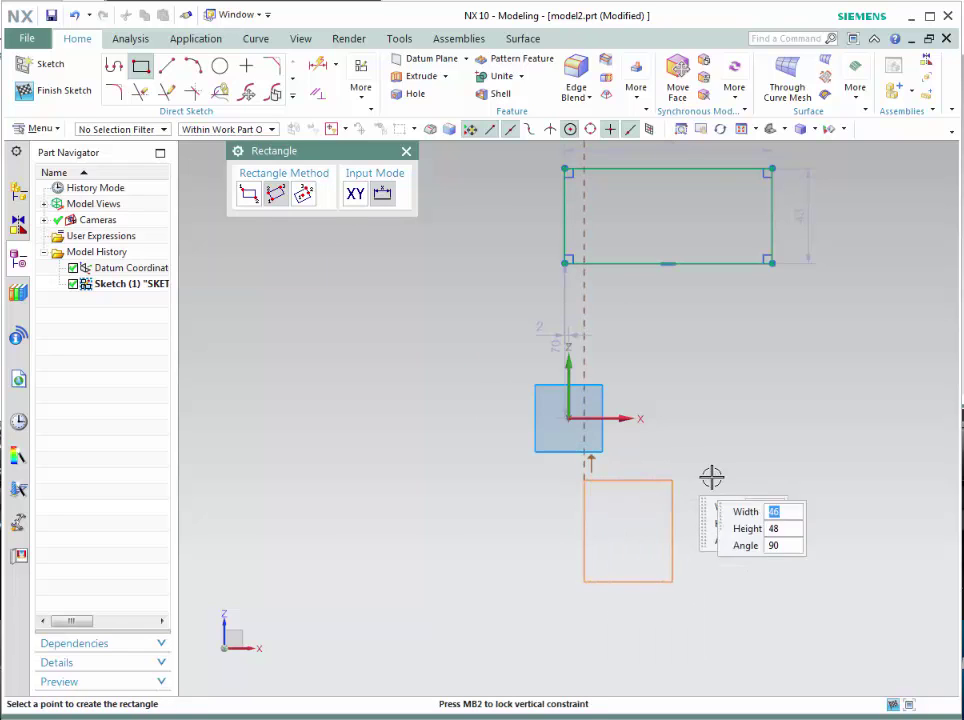
left_click(814, 482)
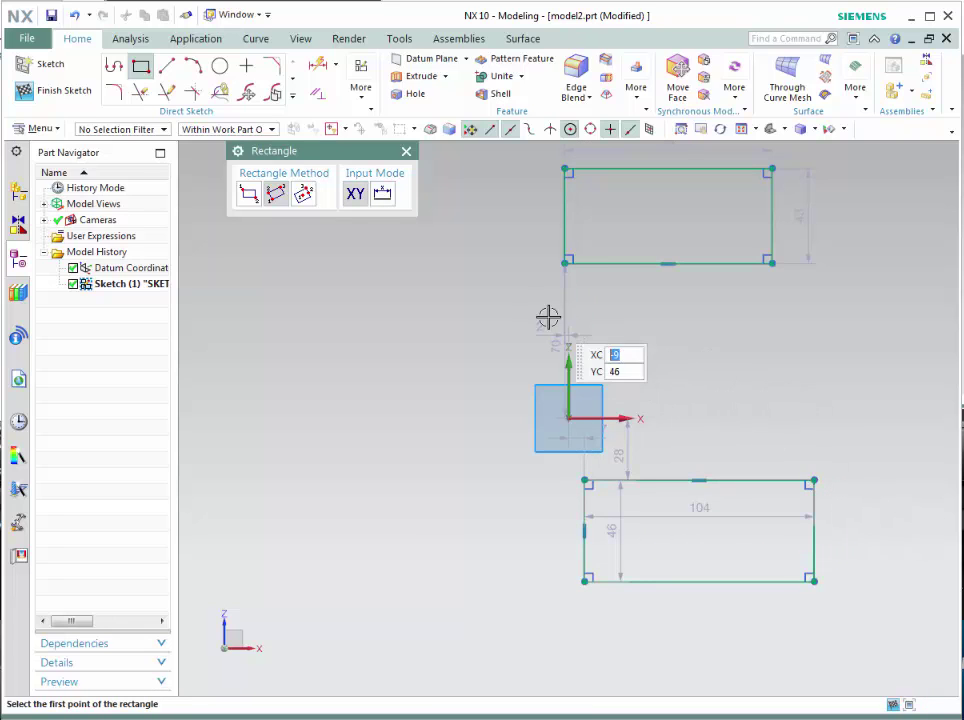
- Draw a rectangle from its center on the negative X side, about 106 mm wide and 58 mm high, at an angle of about 344 degrees
left_click(303, 194)
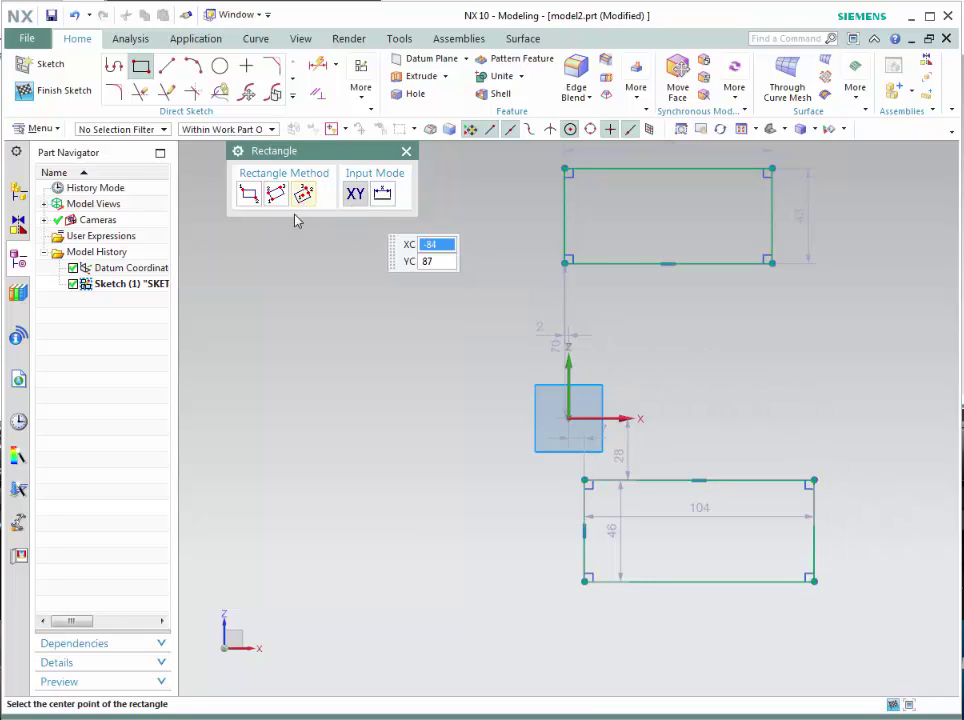
left_click(312, 424)
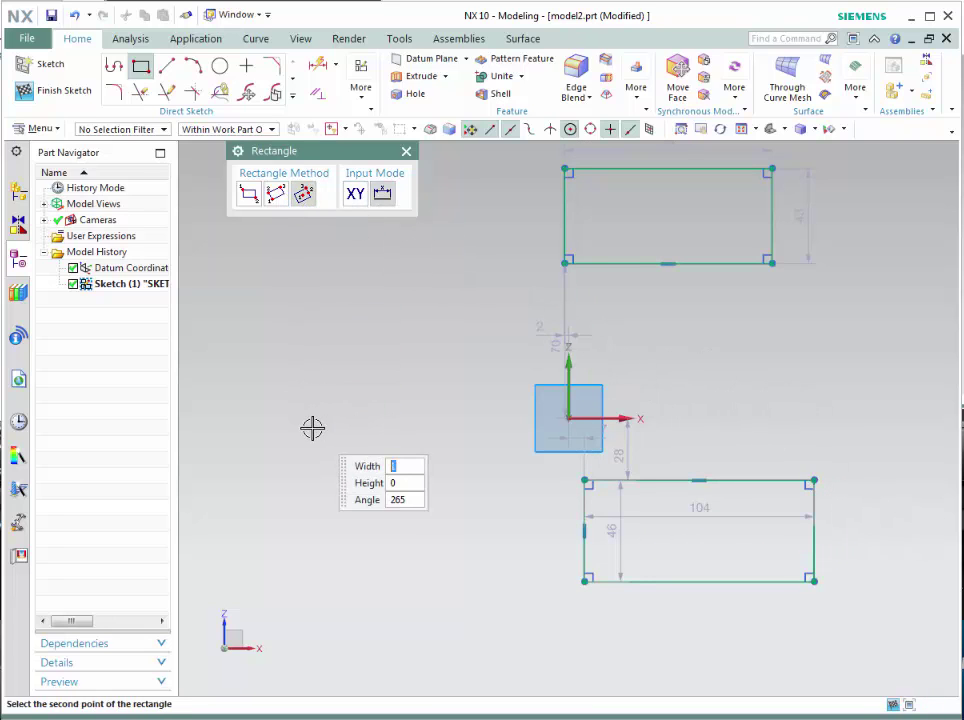
left_click(425, 457)
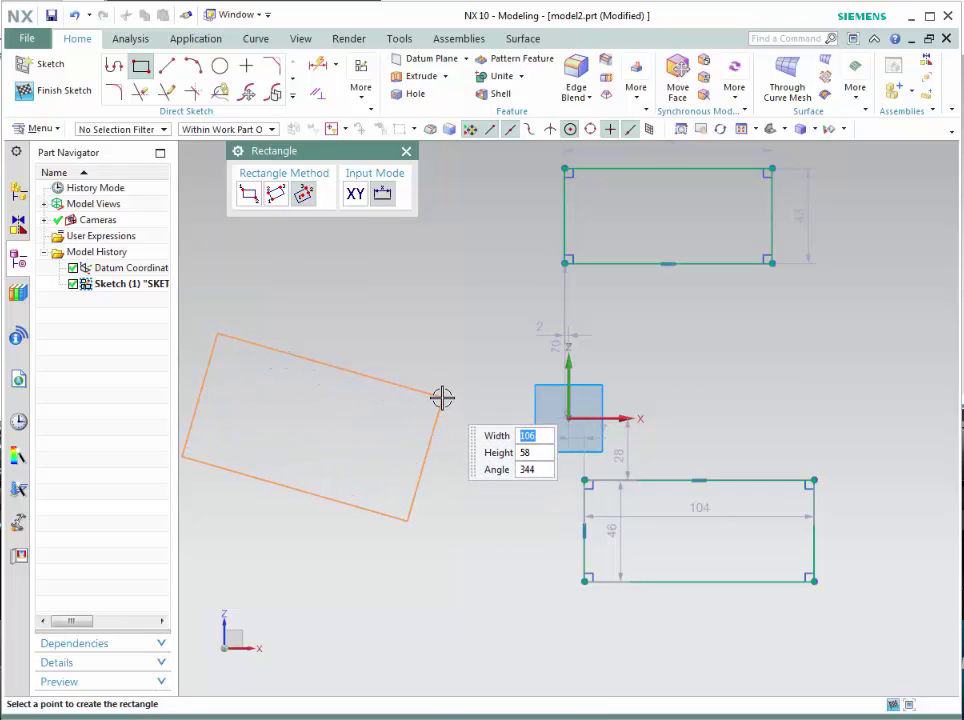
left_click(442, 398)
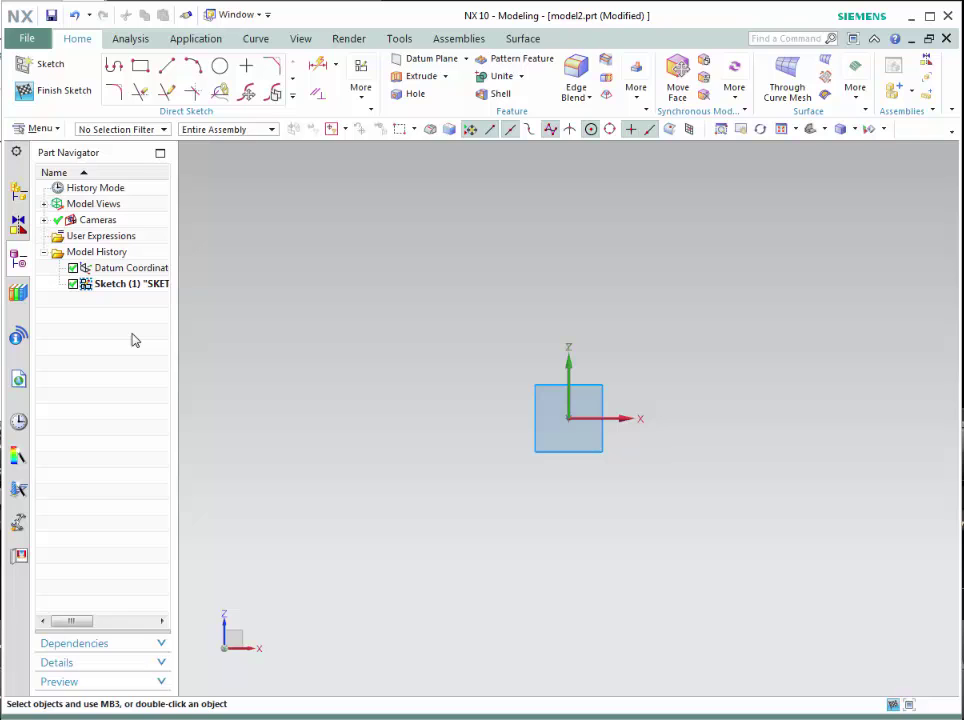
- Sketch a slanted line about 125 mm long above the origin, rising toward positive X, and leave the Line command
left_click(166, 66)
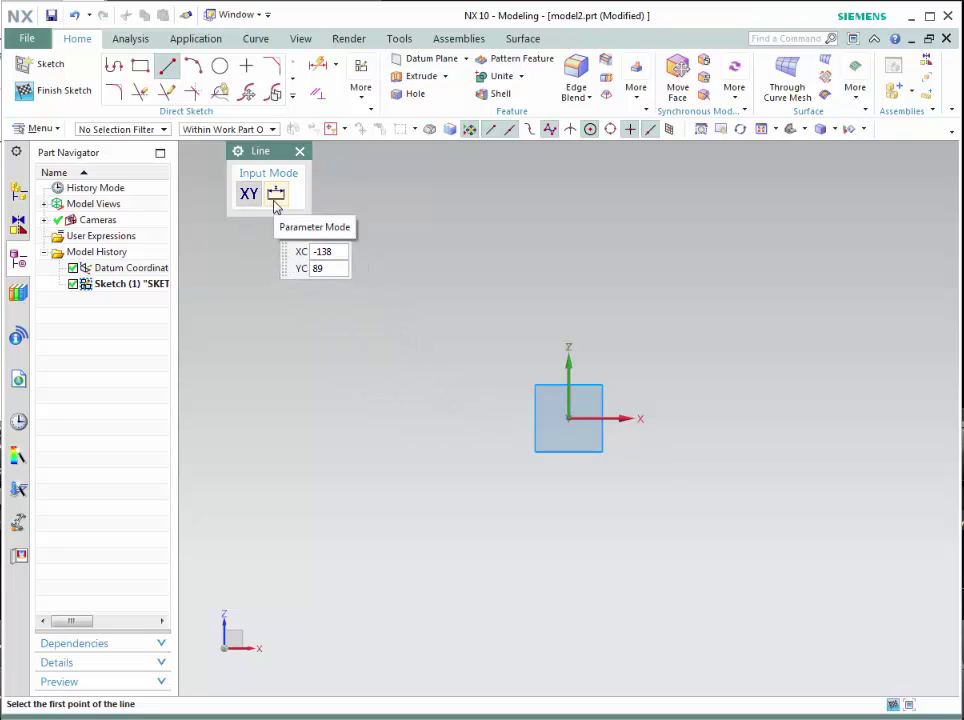
left_click(452, 290)
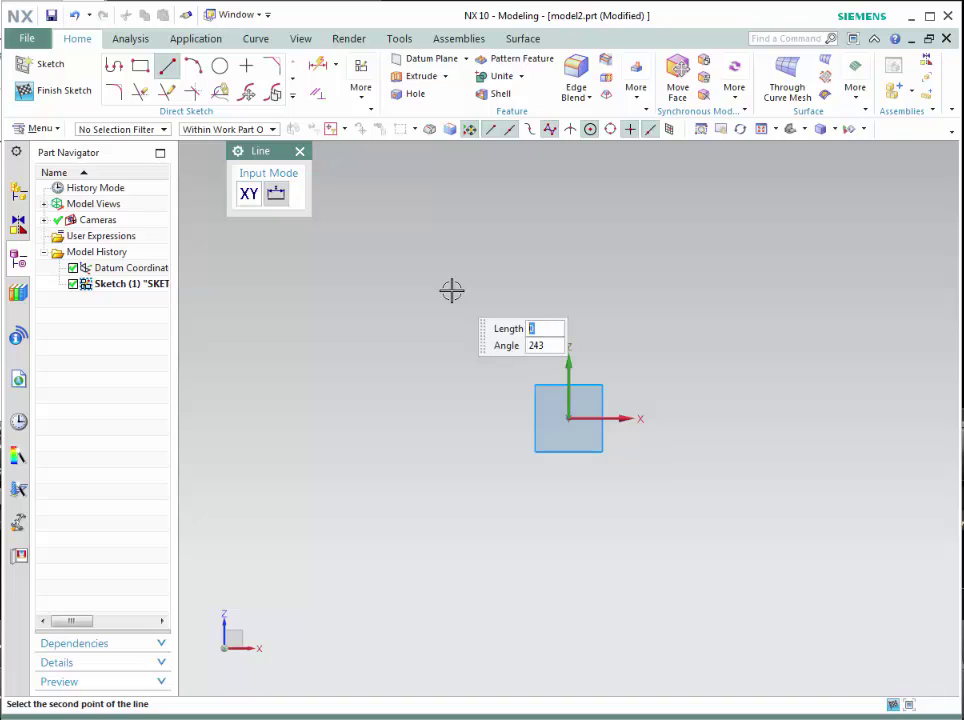
left_click(717, 213)
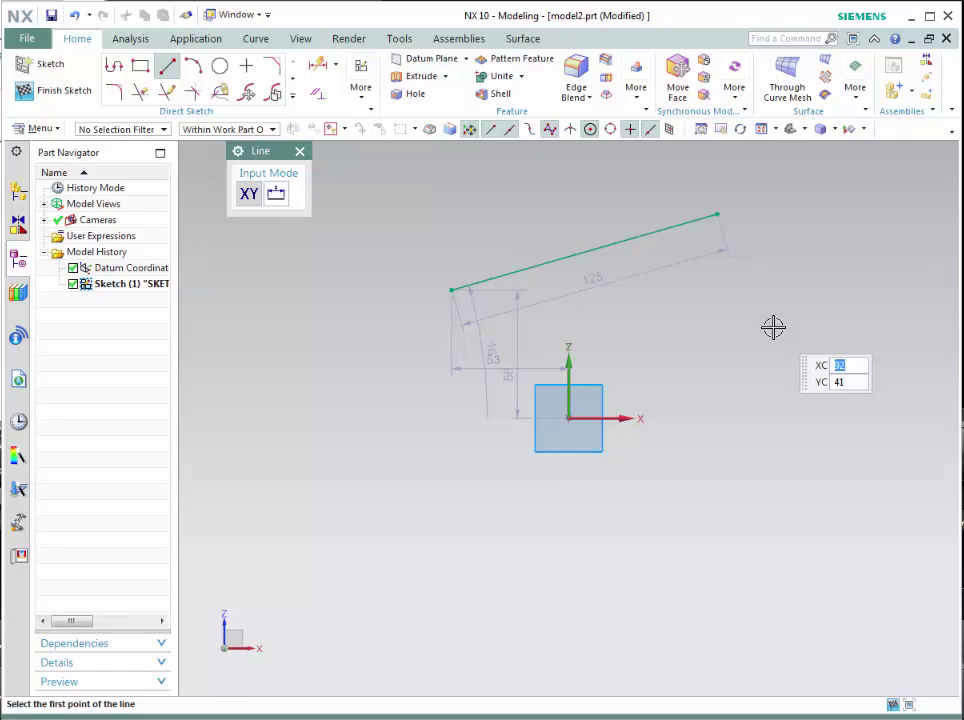
key("Escape")
key("Escape")
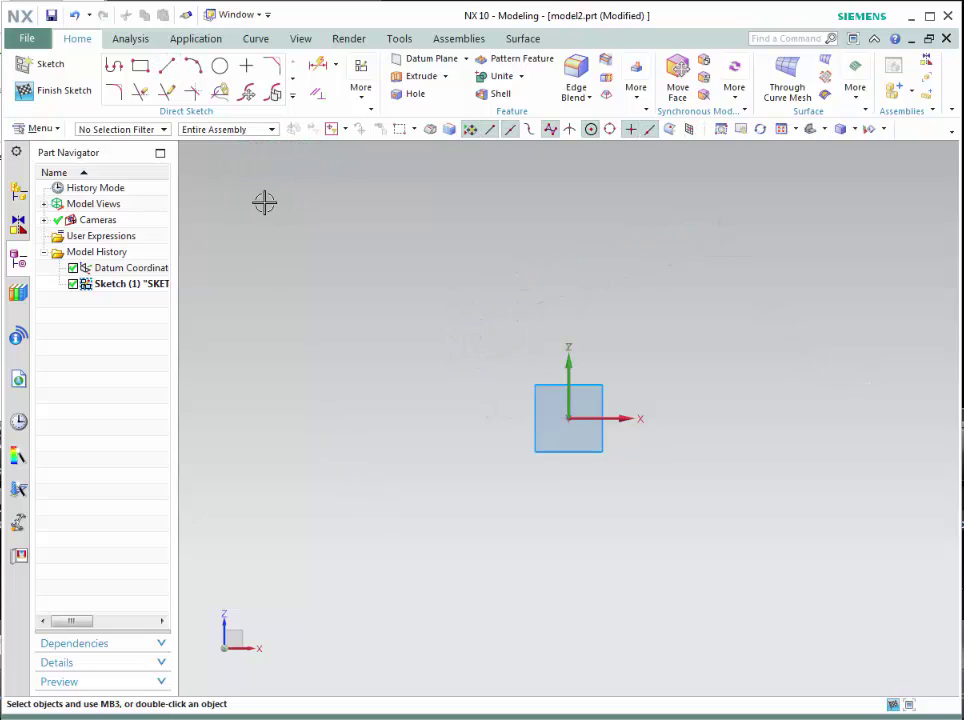
- Draw a three-point arc with a radius of about 48 mm, bulging upward, on the positive X side above the origin
left_click(195, 65)
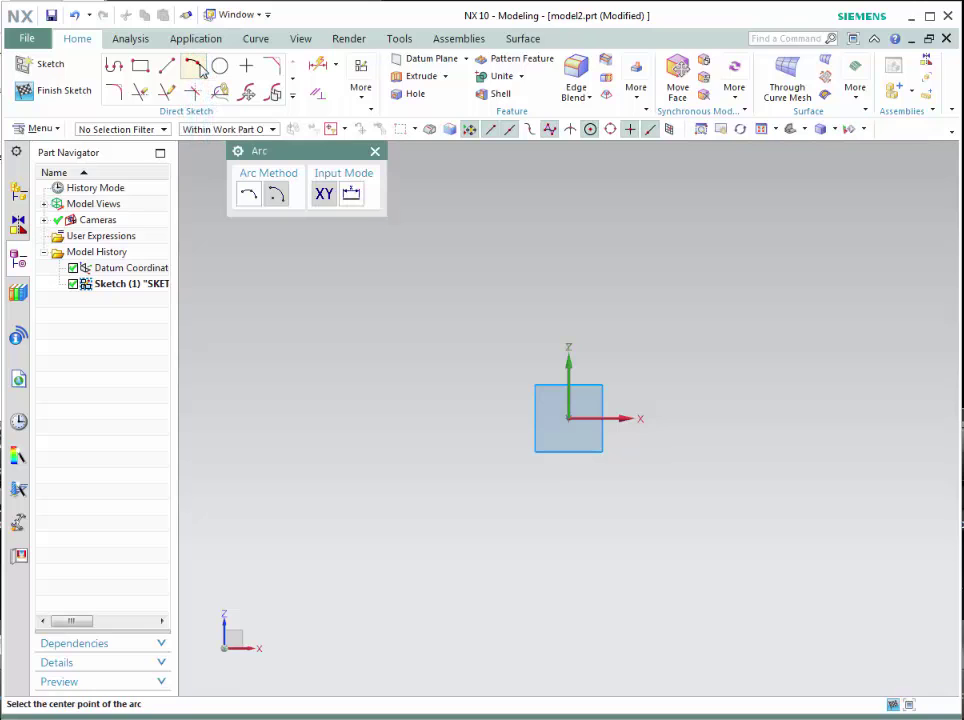
left_click(248, 194)
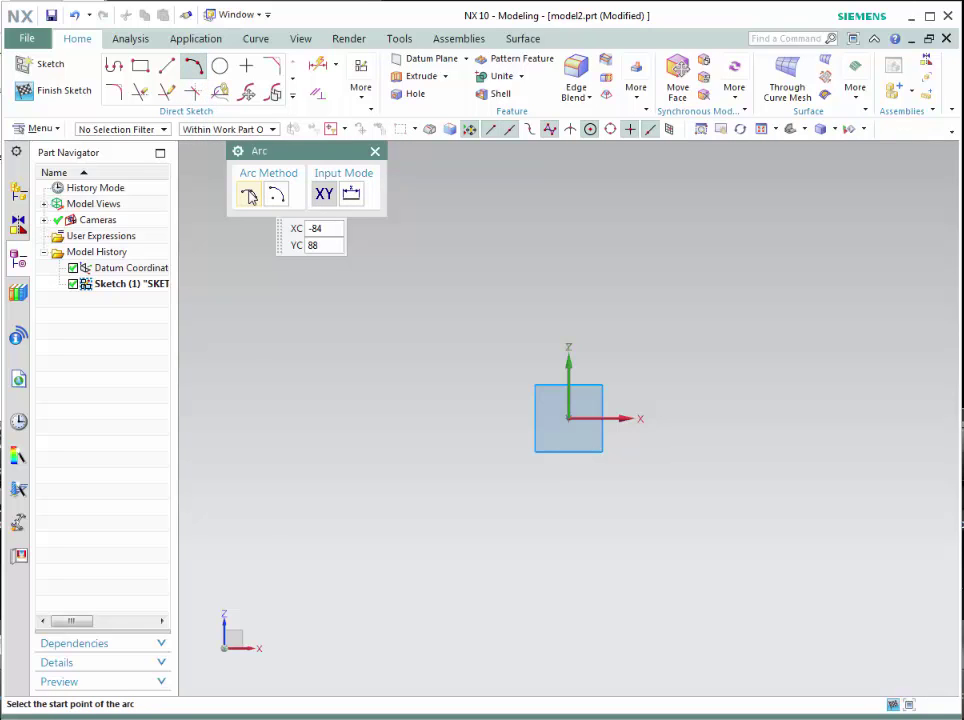
left_click(702, 282)
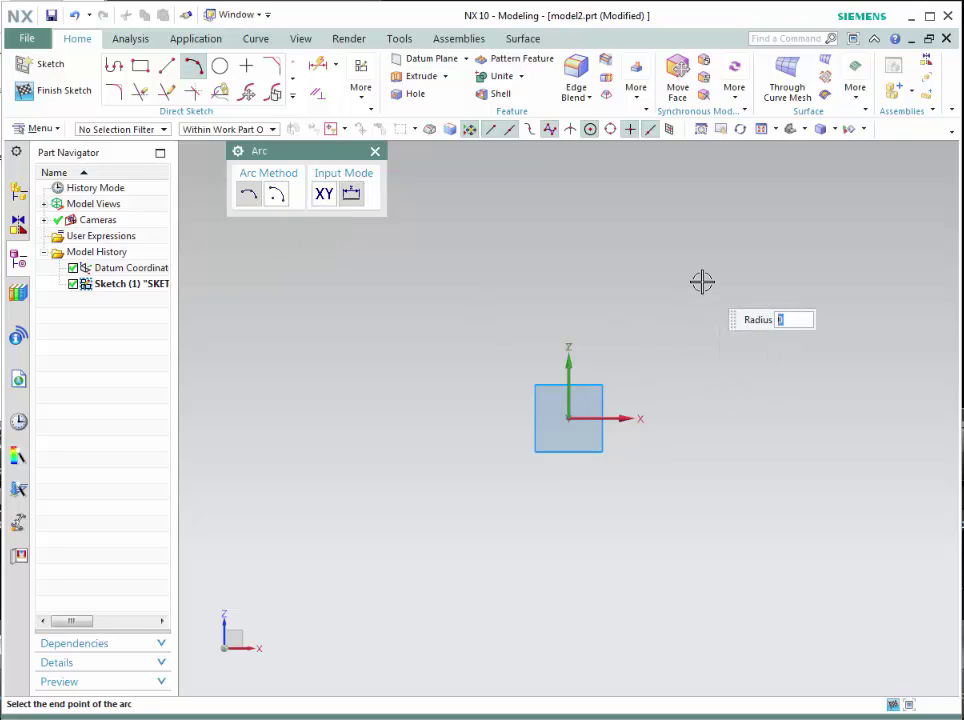
left_click(870, 285)
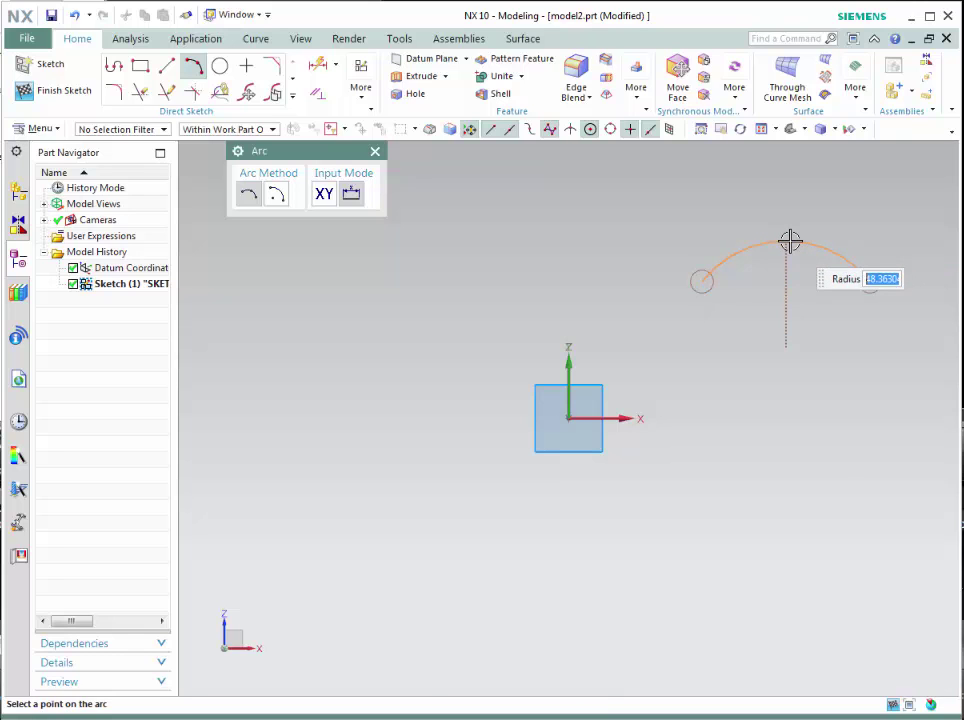
left_click(789, 241)
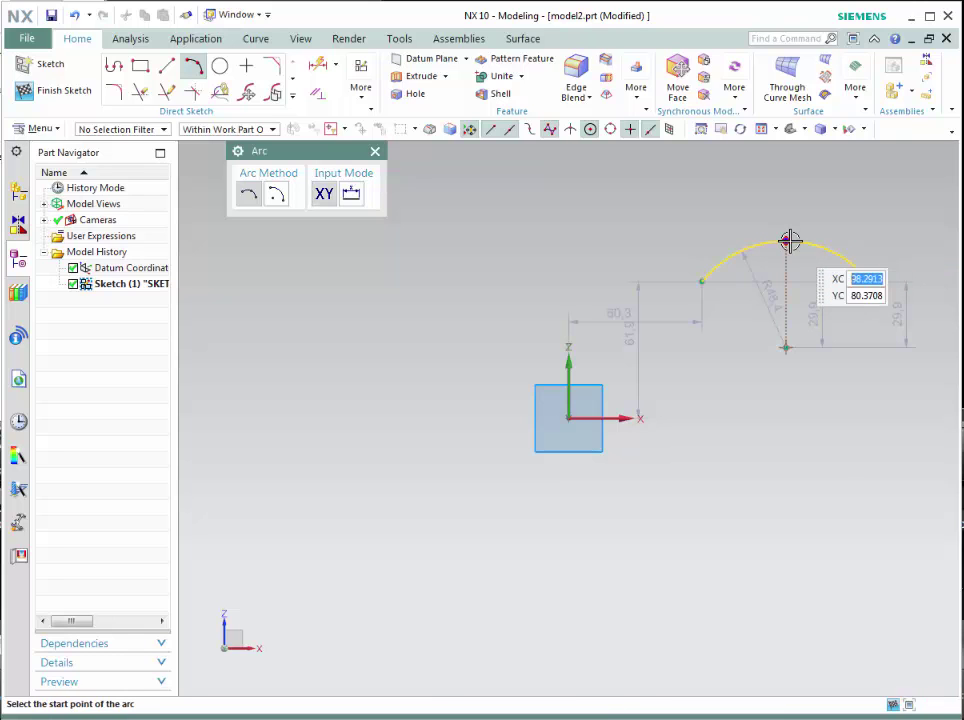
- Draw an arc by center and endpoints on the negative X side, with a radius of about 67 mm and a sweep of about 64 degrees
left_click(278, 195)
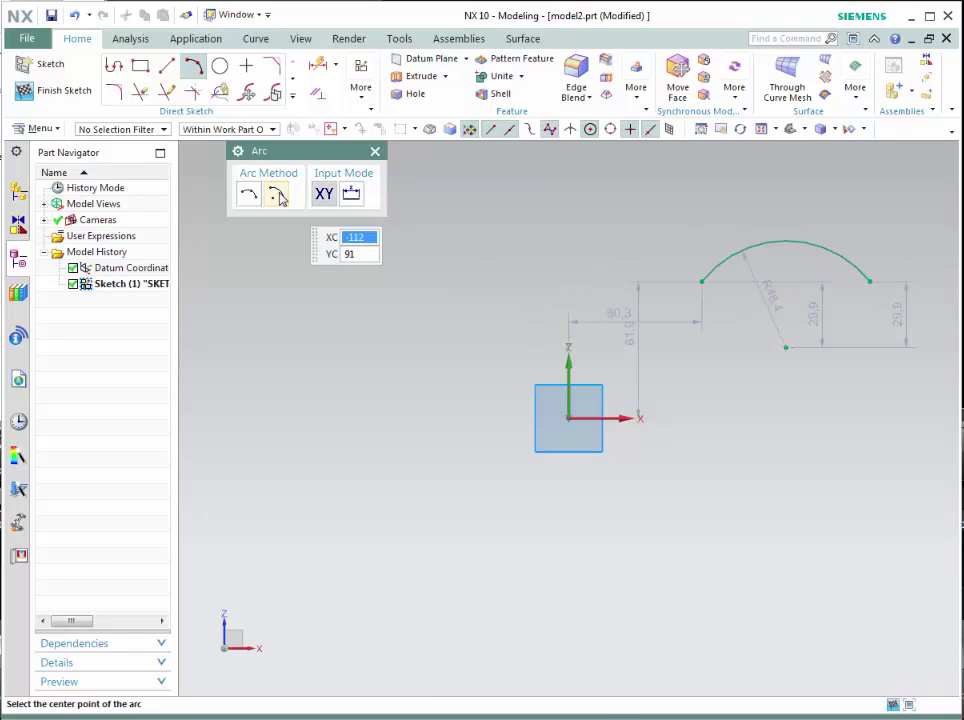
left_click(316, 437)
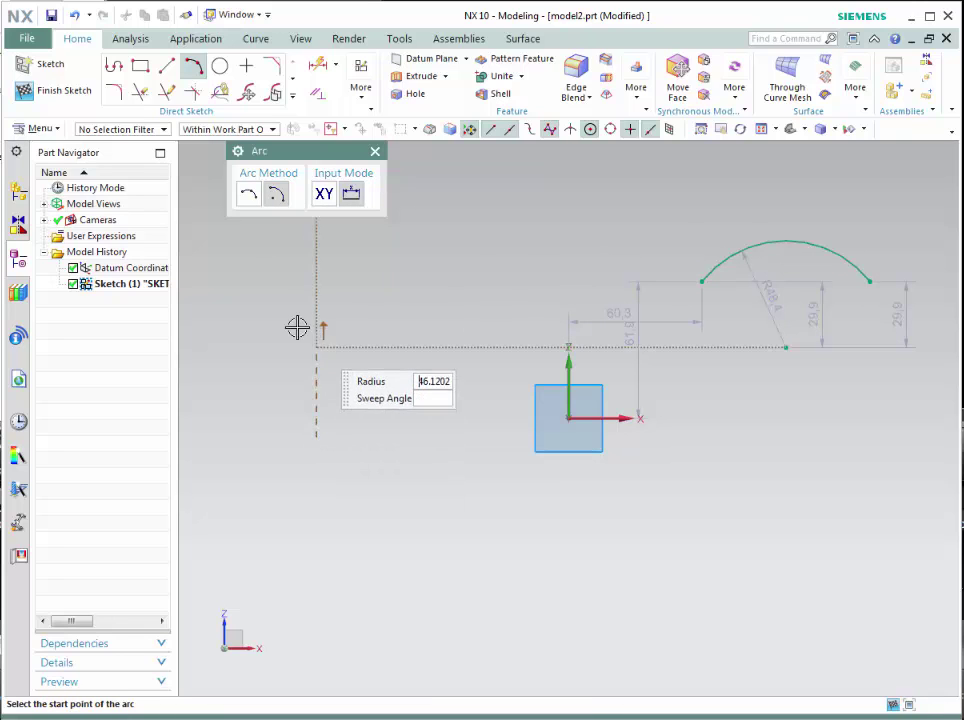
left_click(246, 307)
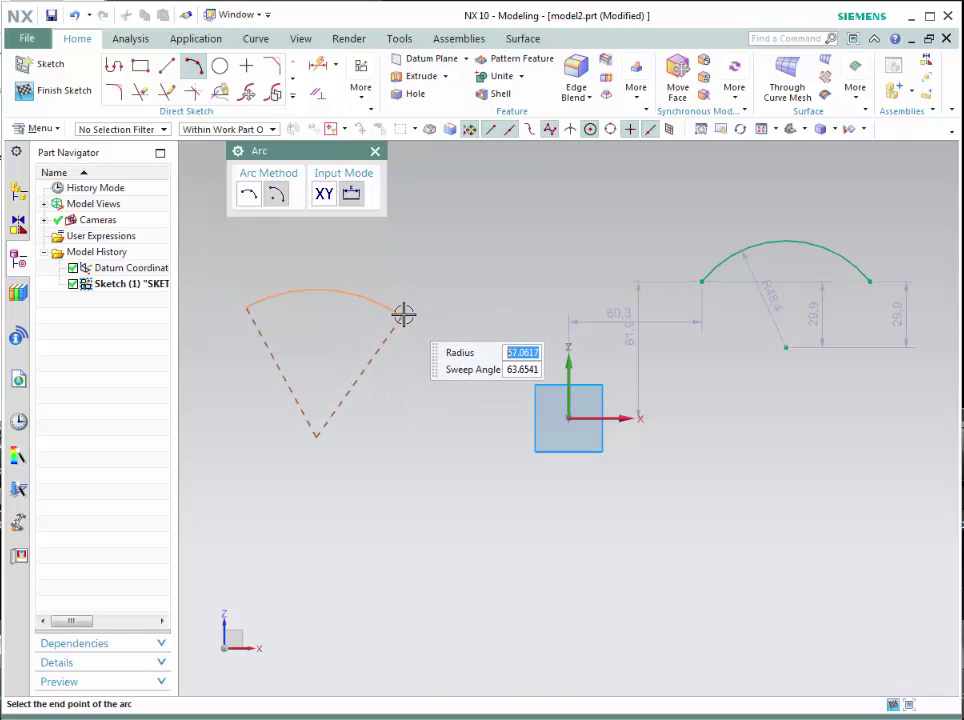
left_click(403, 314)
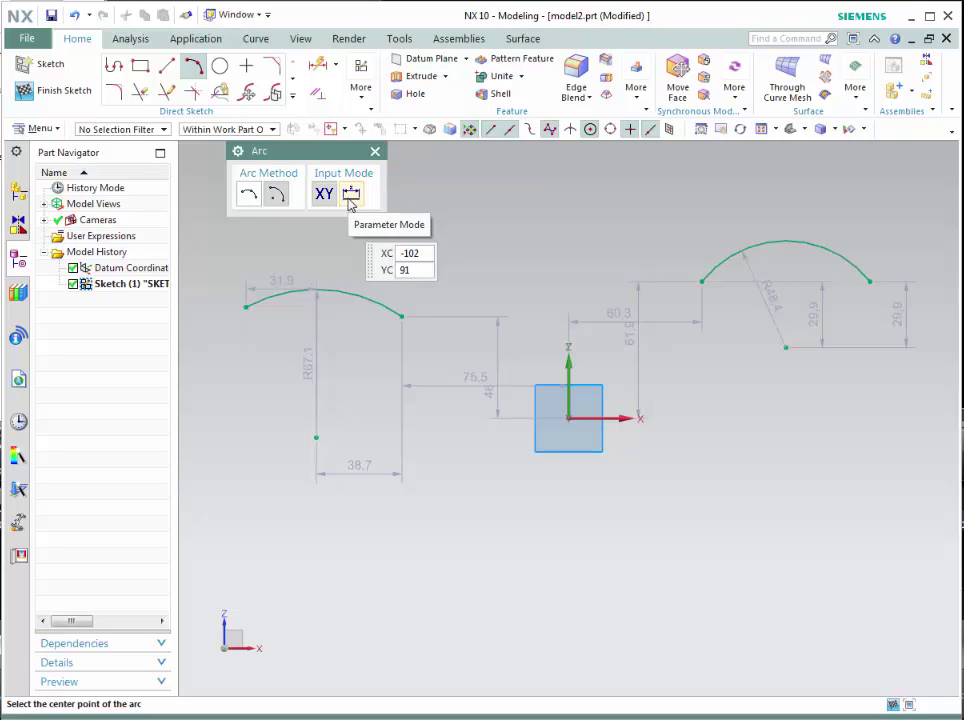
key("ctrl+q")
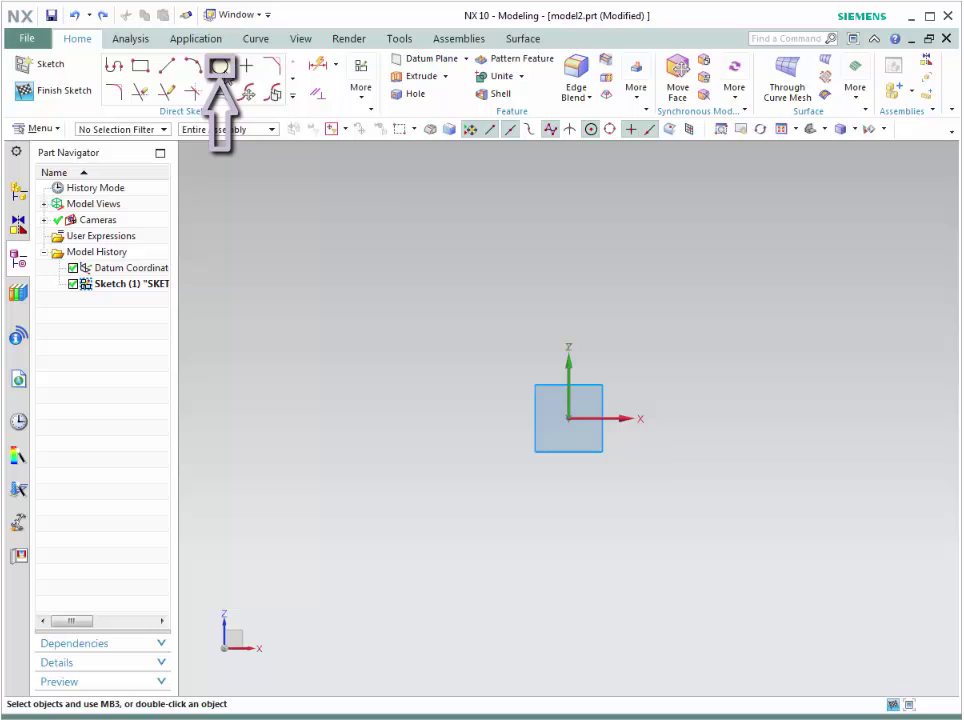
- Draw a circle by center and diameter, about 79 mm in diameter, centered at about (-102, 33)
left_click(220, 66)
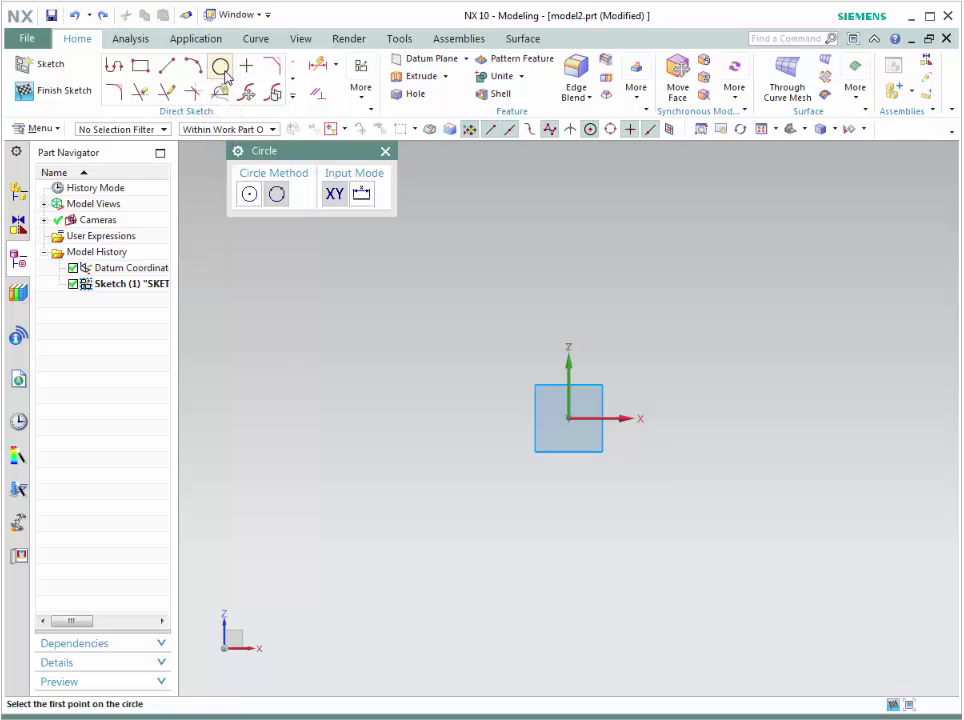
left_click(248, 194)
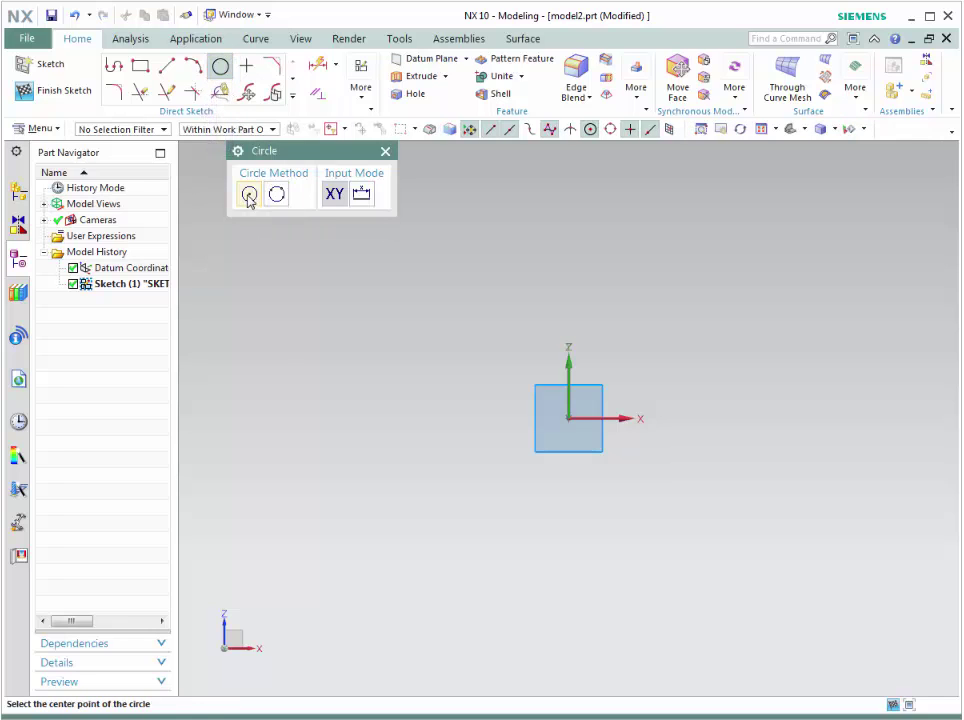
left_click(343, 344)
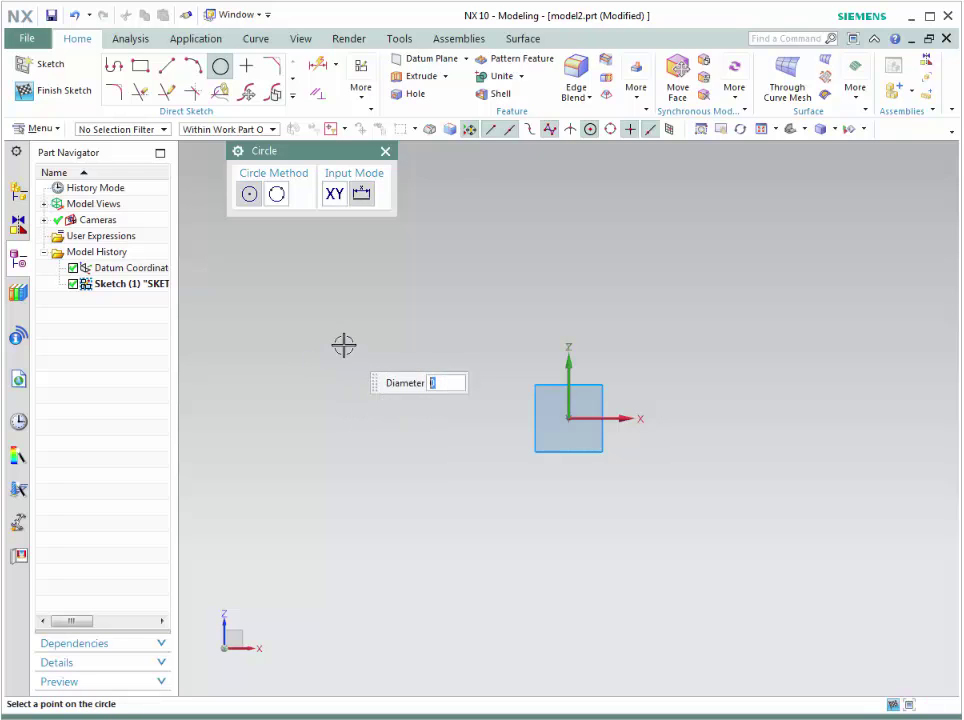
left_click(387, 270)
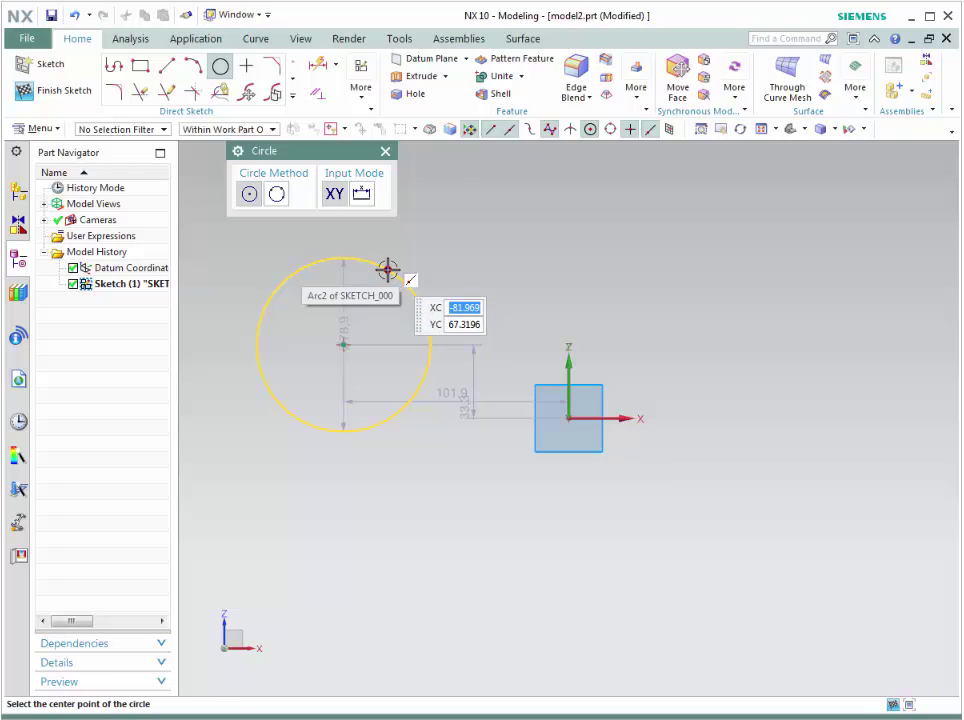
- Draw a three-point circle about 90 mm in diameter centered at about (103, 50), and undo the circles
left_click(278, 196)
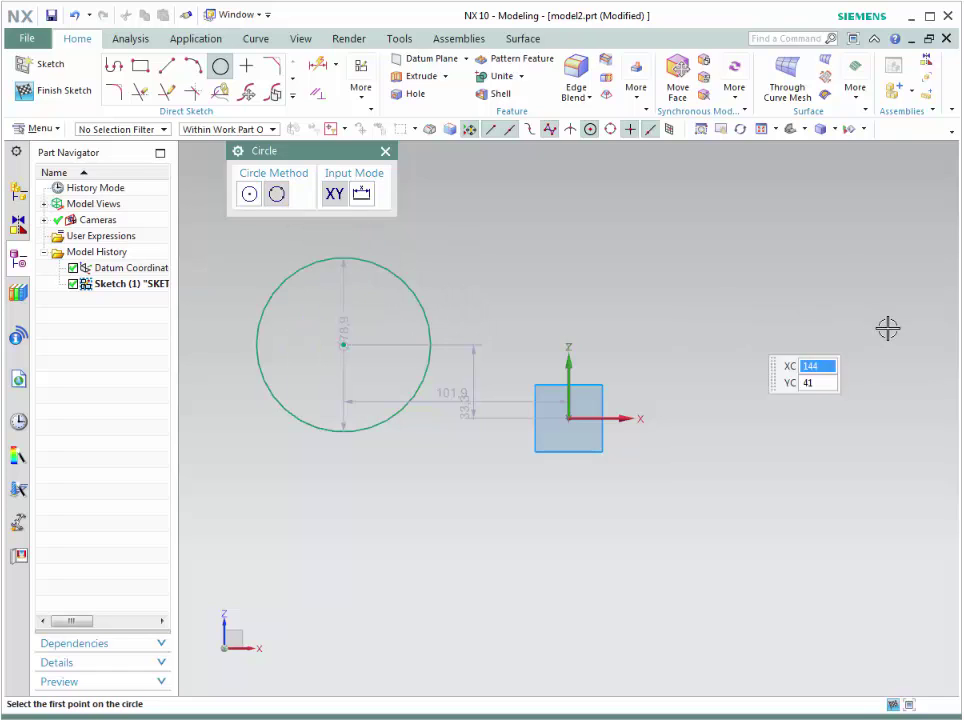
left_click(720, 244)
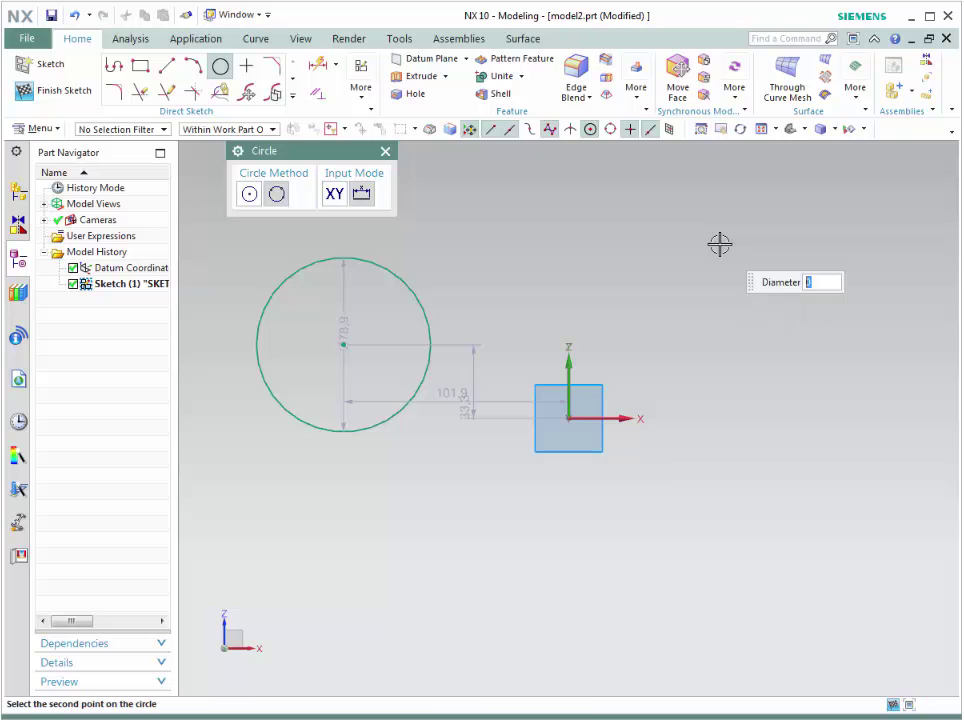
left_click(871, 249)
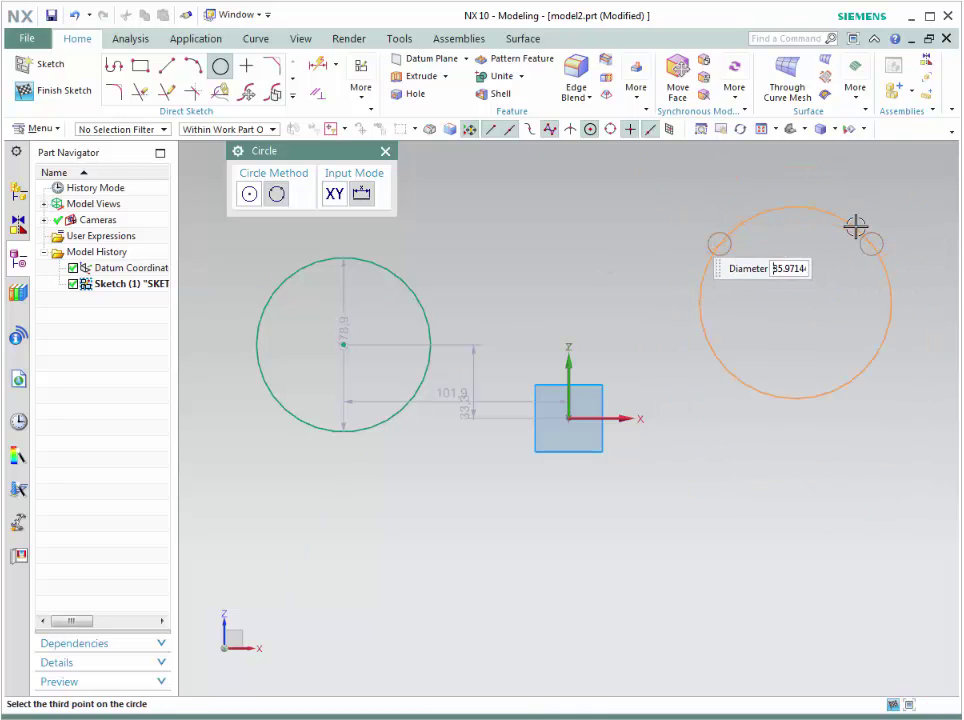
left_click(850, 226)
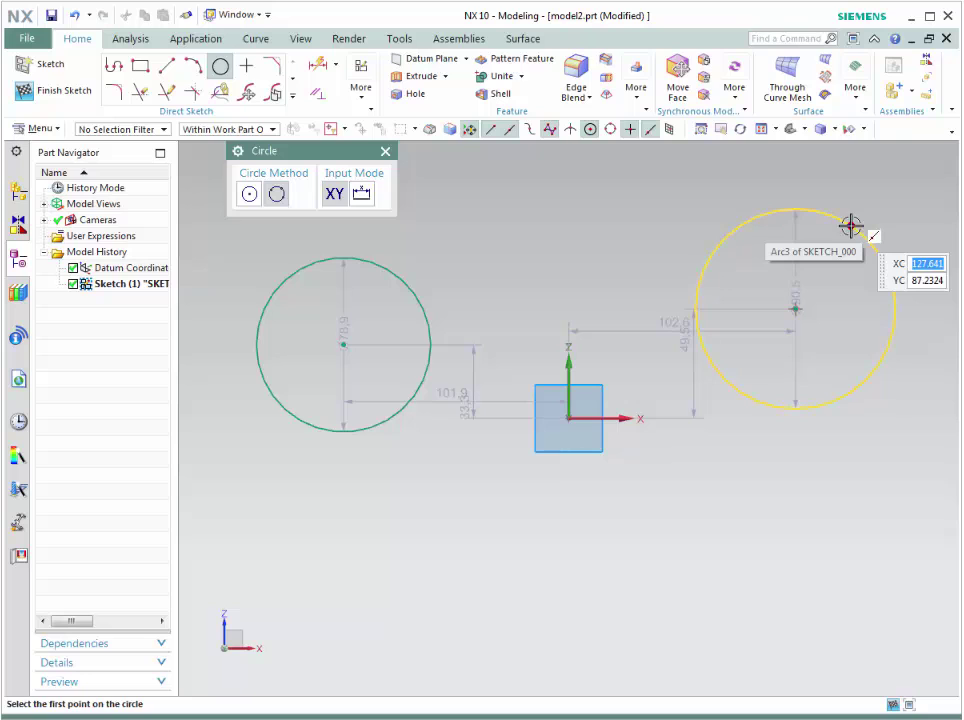
key("ctrl+z")
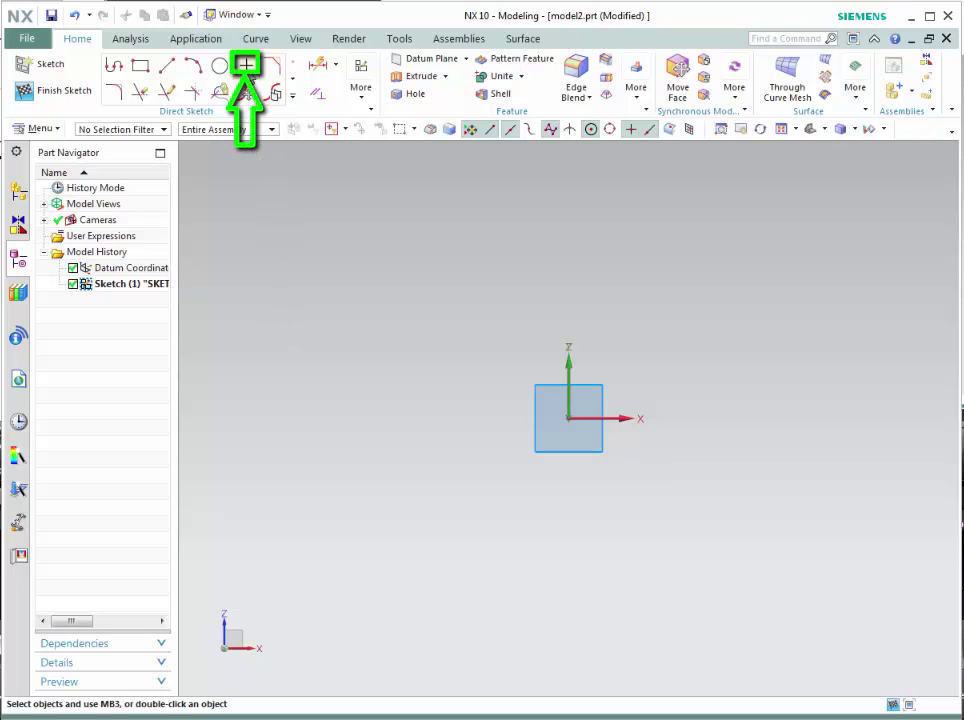
- Place four sketch points around the origin at about (-76, 29), (4, 75), (62, 48) and (77, -2)
left_click(246, 66)
left_click(400, 355)
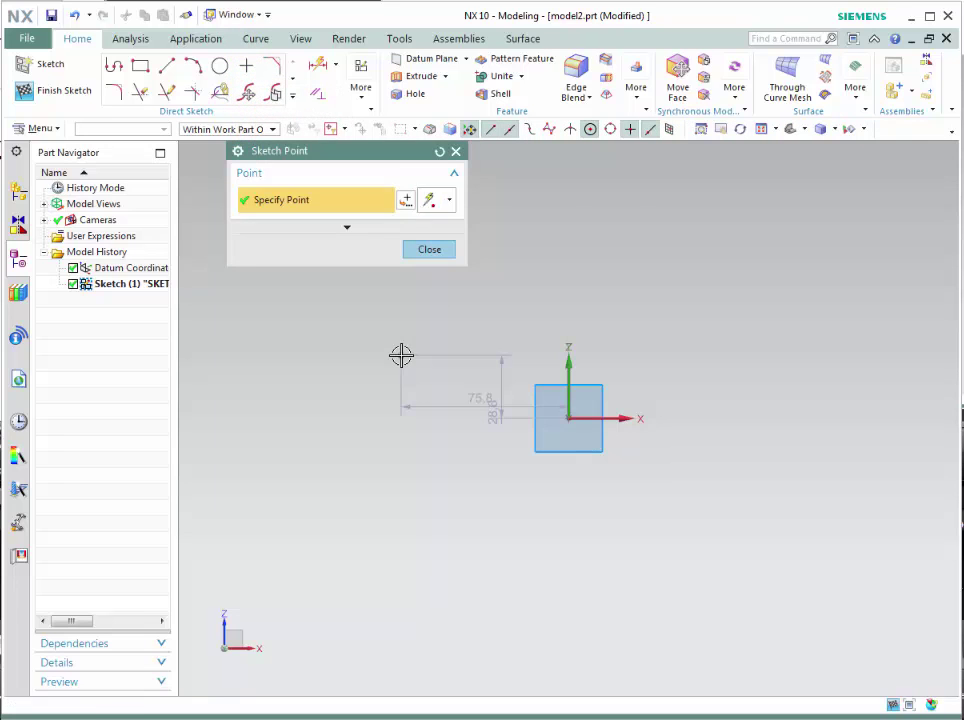
left_click(578, 253)
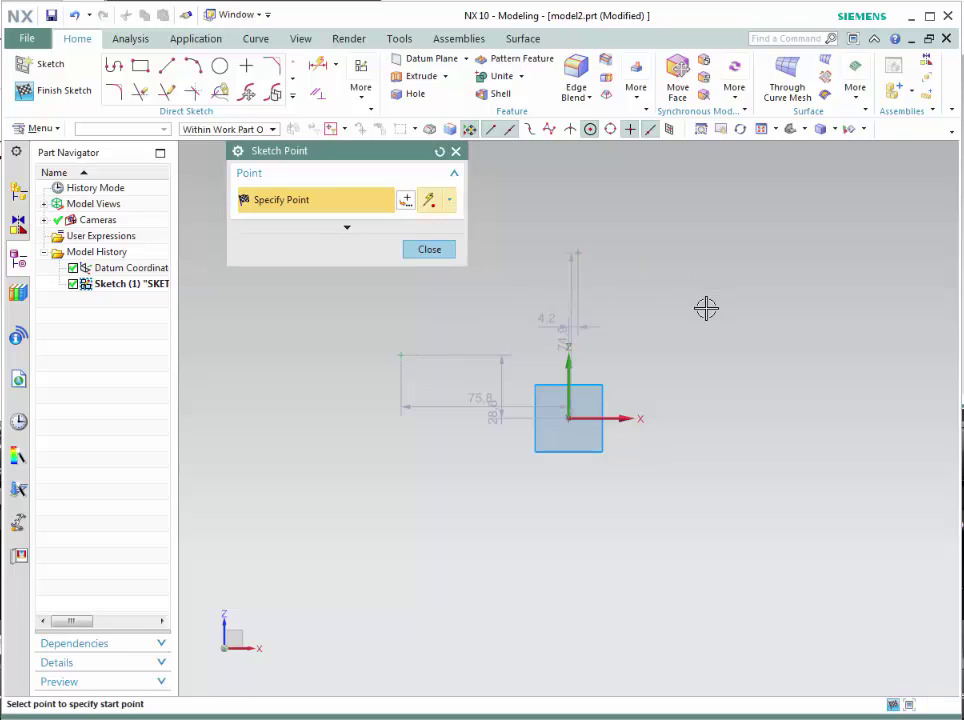
left_click(705, 314)
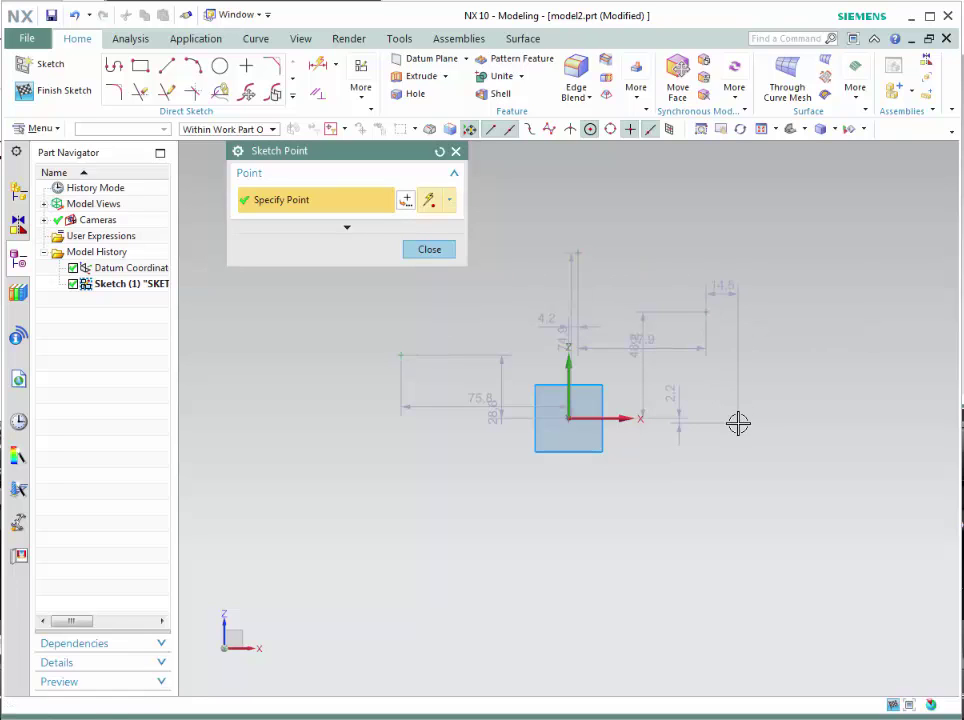
left_click(738, 424)
left_click(429, 249)
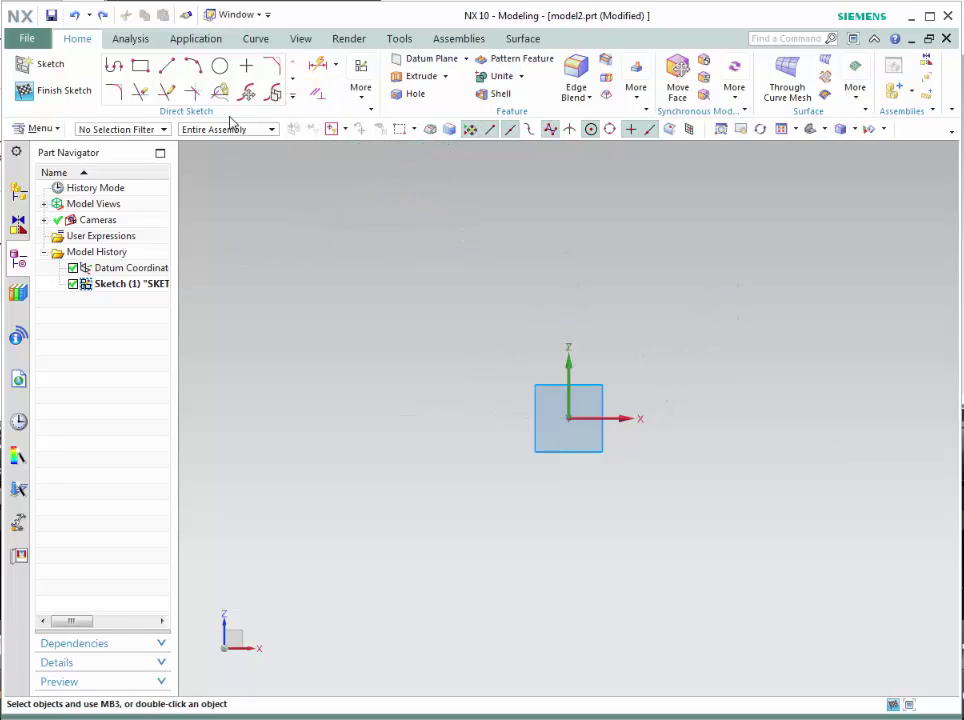
- Place a closed ellipse centered at about (29.7, 44.5) with a major radius of 50 mm and a minor radius of 25 mm
left_click(292, 79)
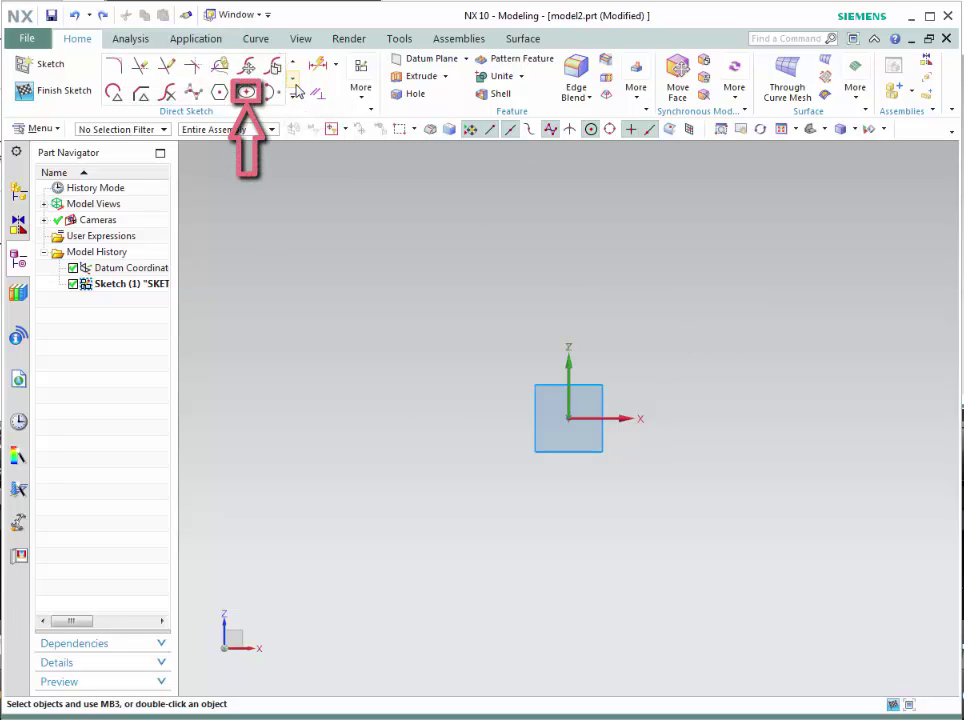
left_click(250, 94)
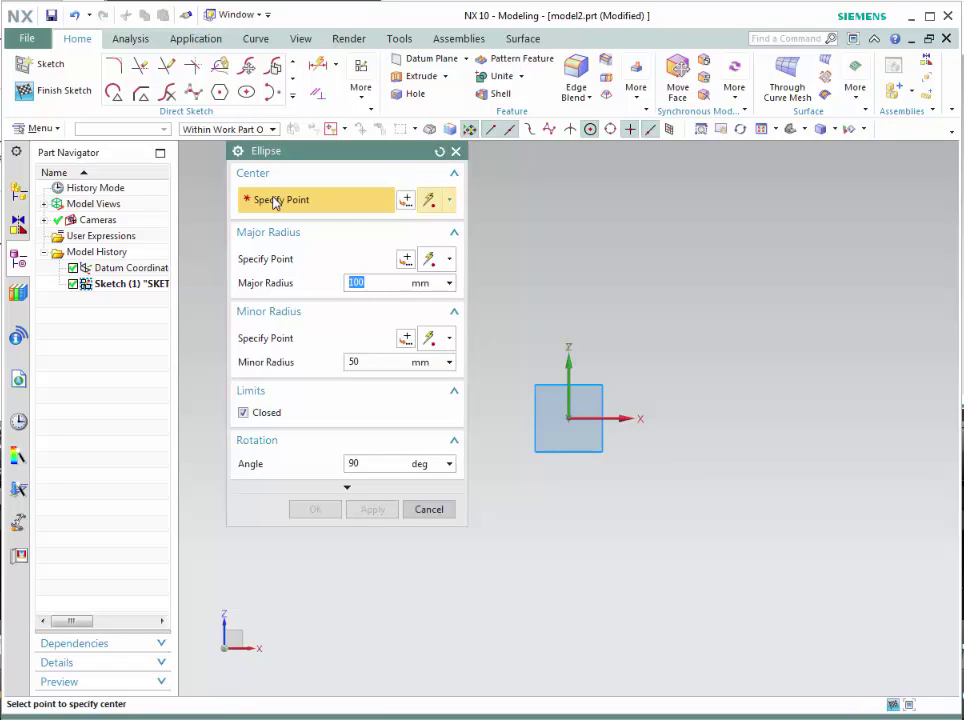
left_click(656, 287)
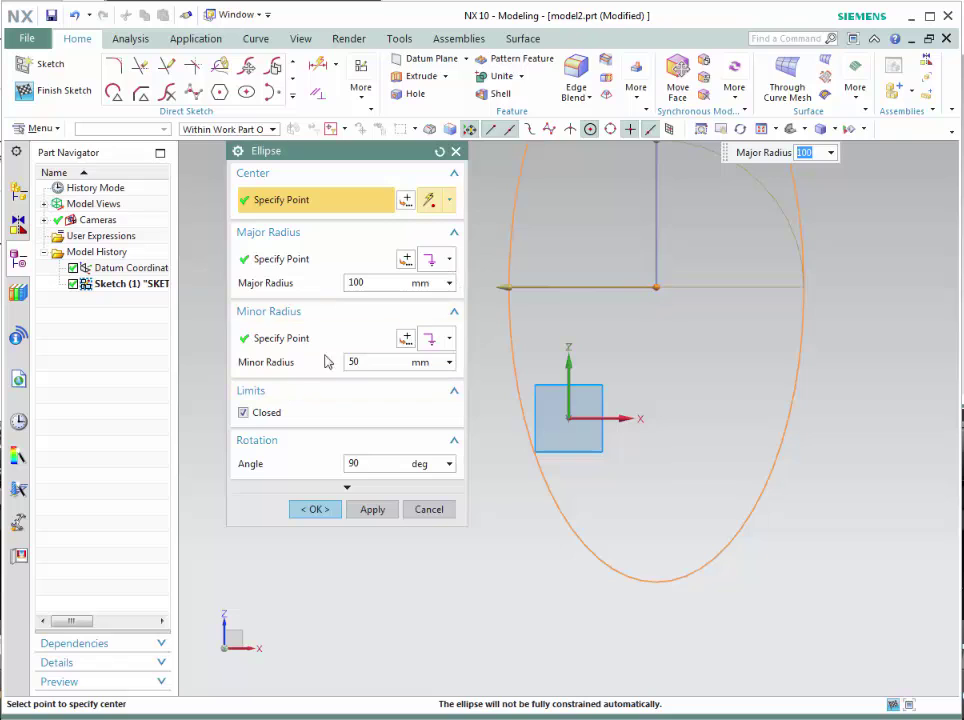
left_click_drag(370, 282, 335, 283)
type("50")
left_click_drag(379, 361, 347, 361)
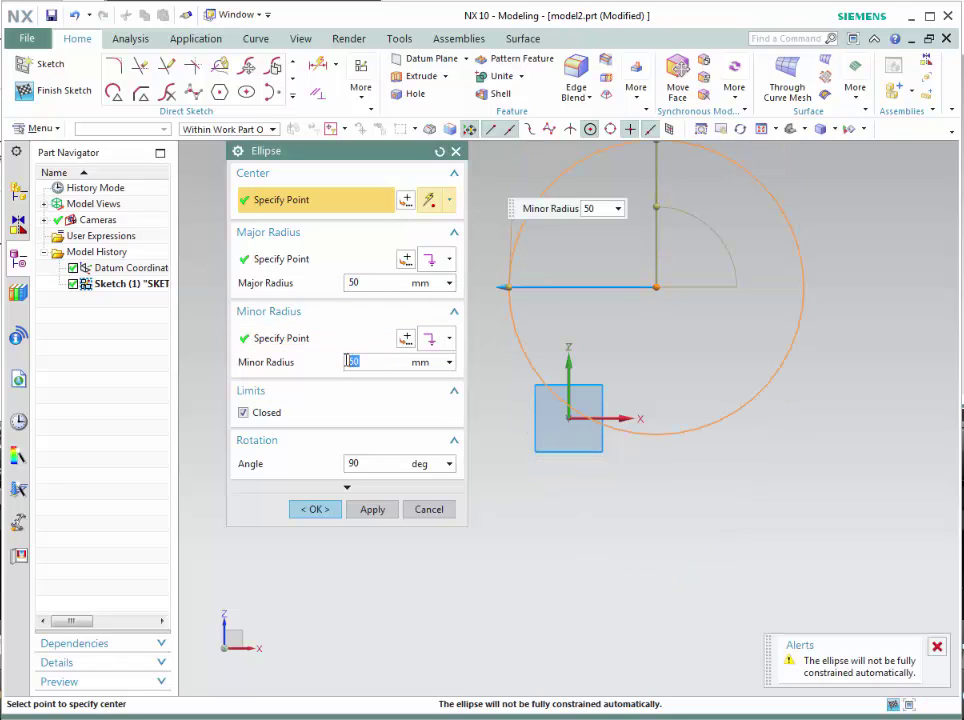
type("2")
left_click(370, 283)
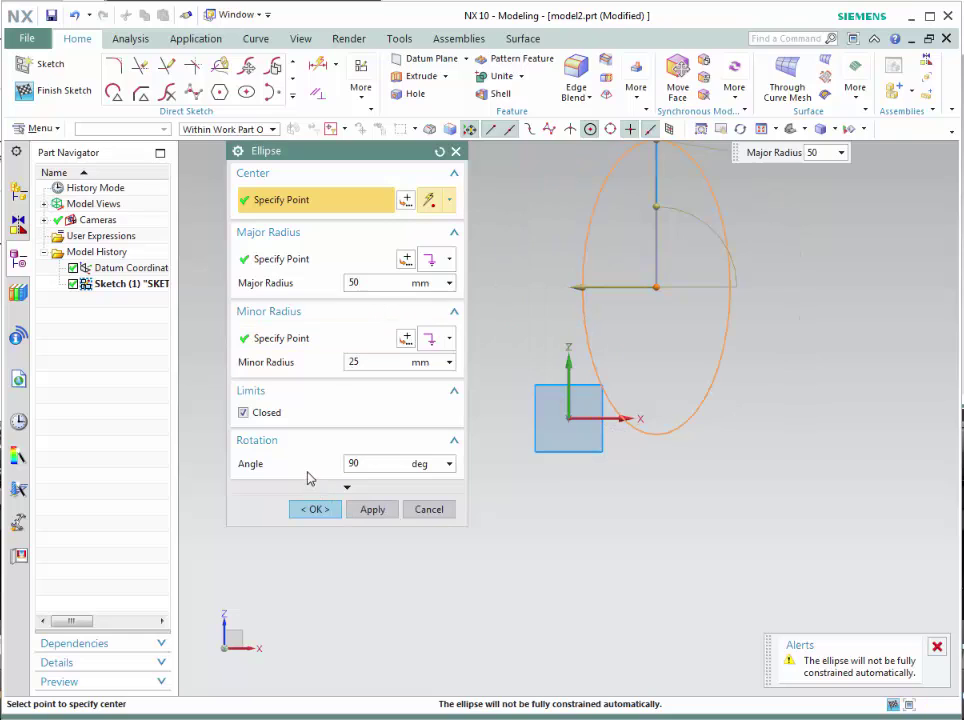
- Create the ellipse with a rotation angle of 0 degrees, and undo it
left_click(360, 463)
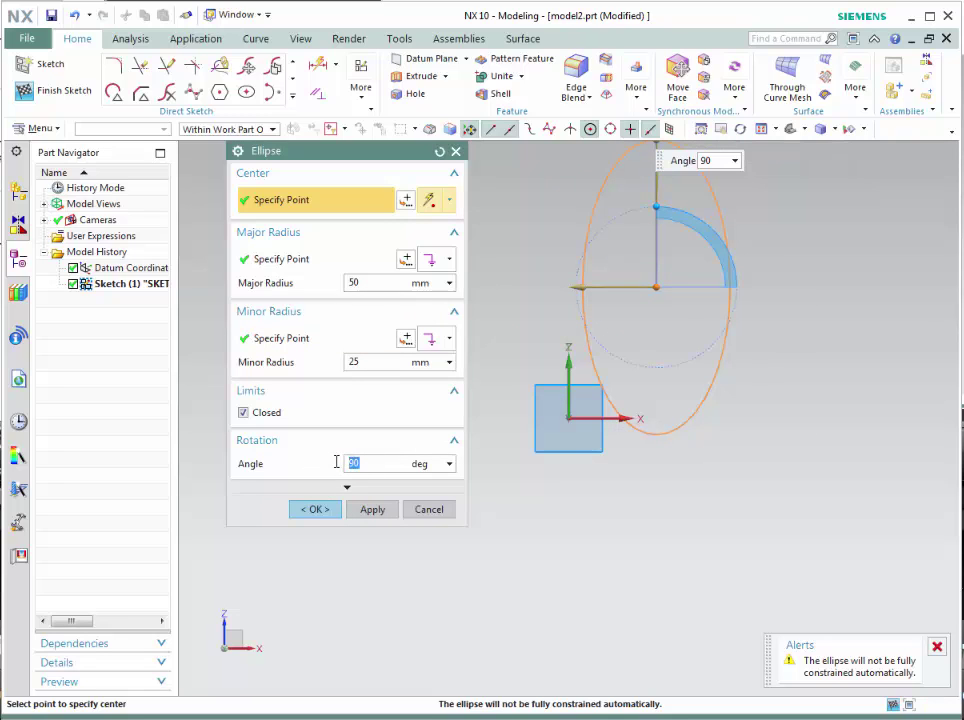
type("0")
left_click(315, 509)
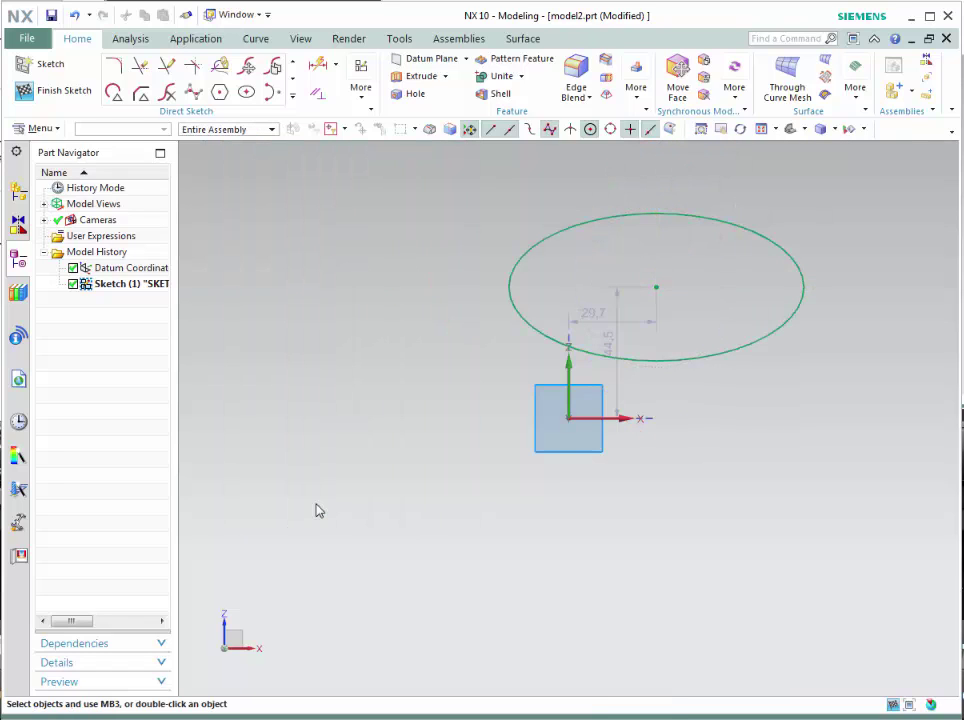
key("ctrl+z")
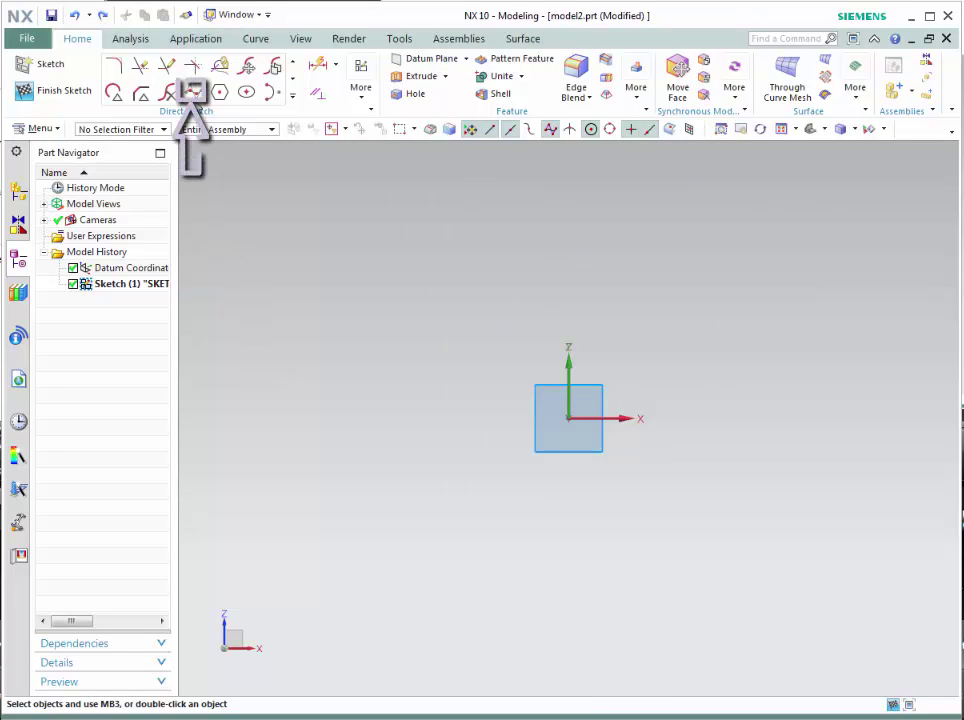
- Draw a degree 3 studio spline through five points above the origin, from about (-11, 50) to about (93, 62)
left_click(193, 92)
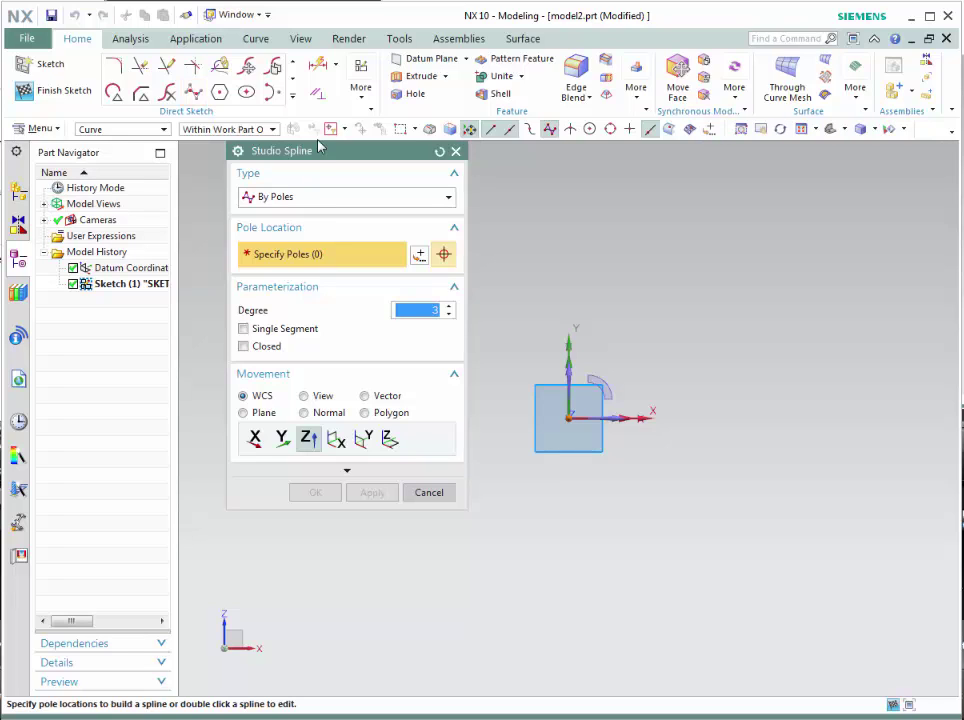
left_click(303, 197)
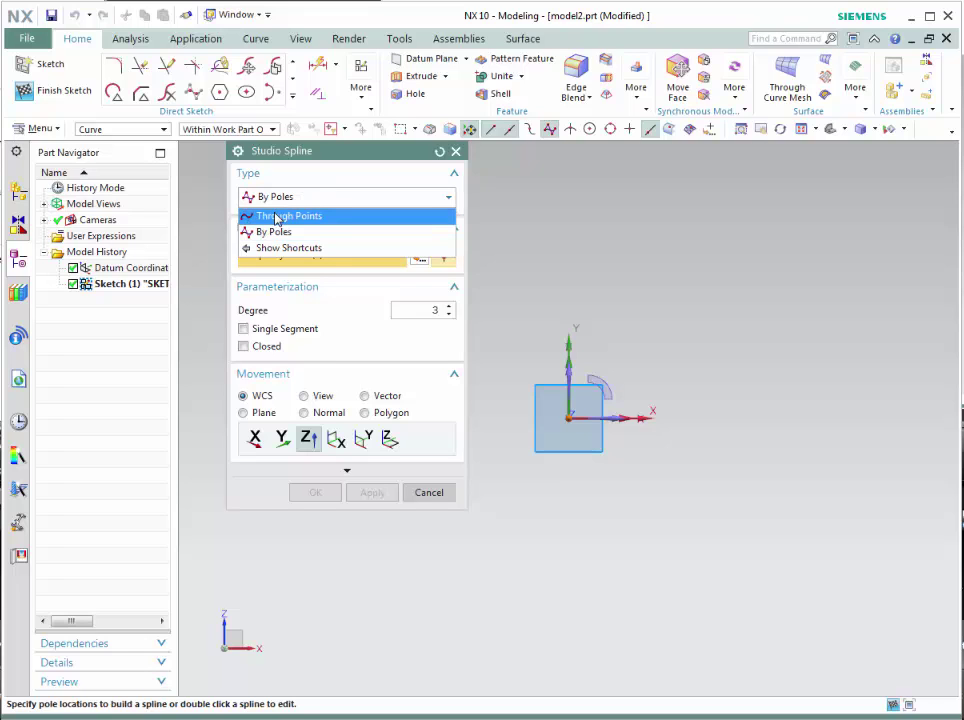
left_click(276, 218)
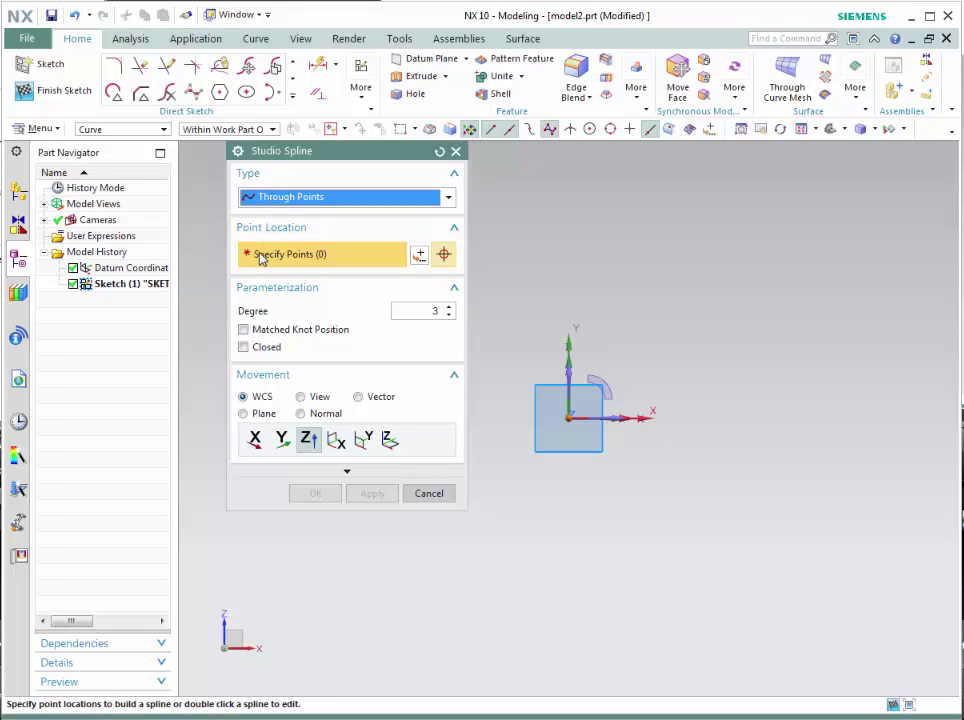
left_click(537, 271)
left_click(604, 203)
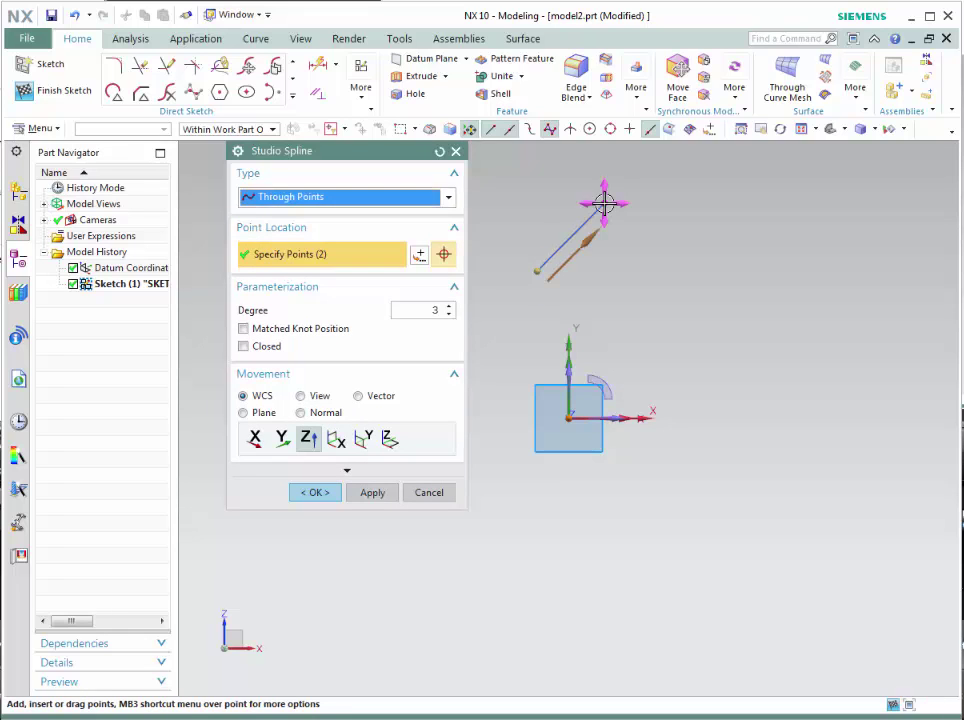
left_click(688, 267)
left_click(765, 294)
left_click(843, 234)
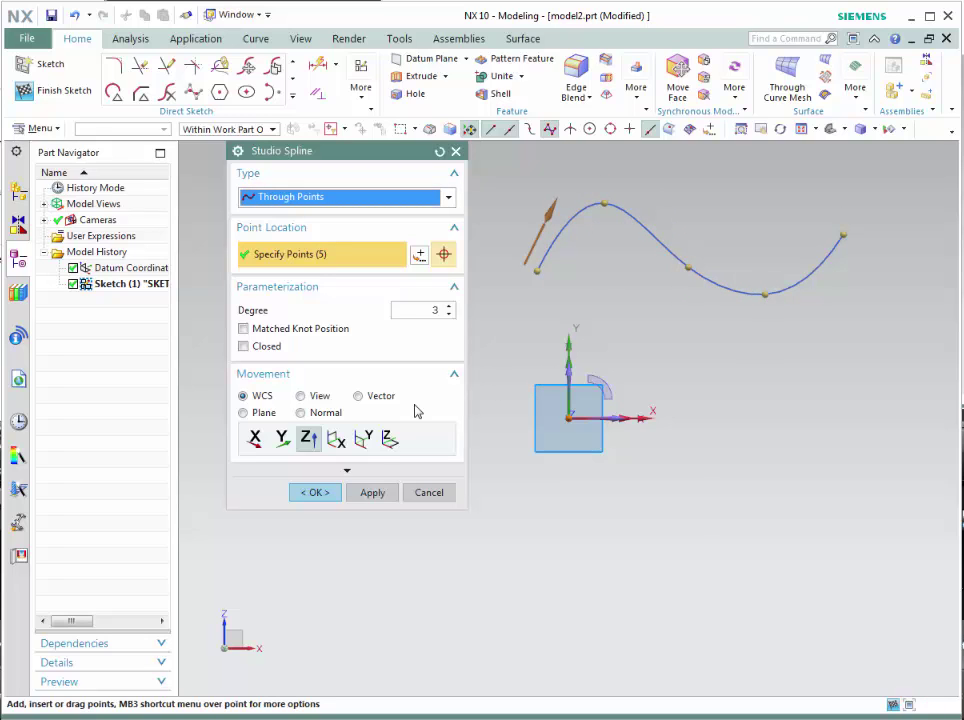
left_click(303, 505)
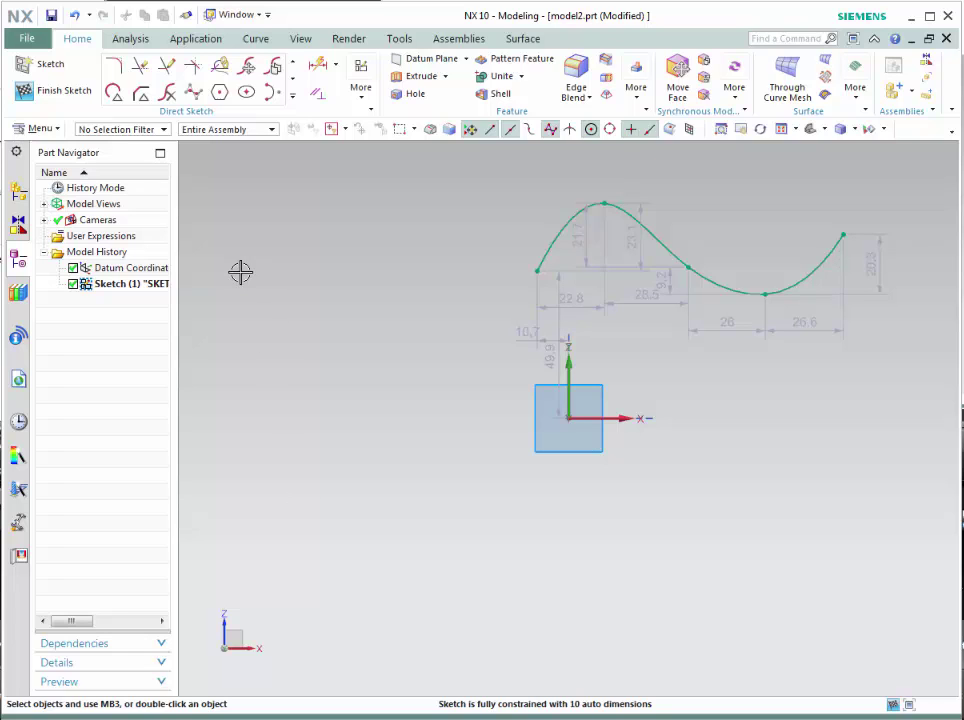
- Draw a degree 3 studio spline by poles, placing six poles in a wave shape below the origin
left_click(193, 92)
left_click(357, 205)
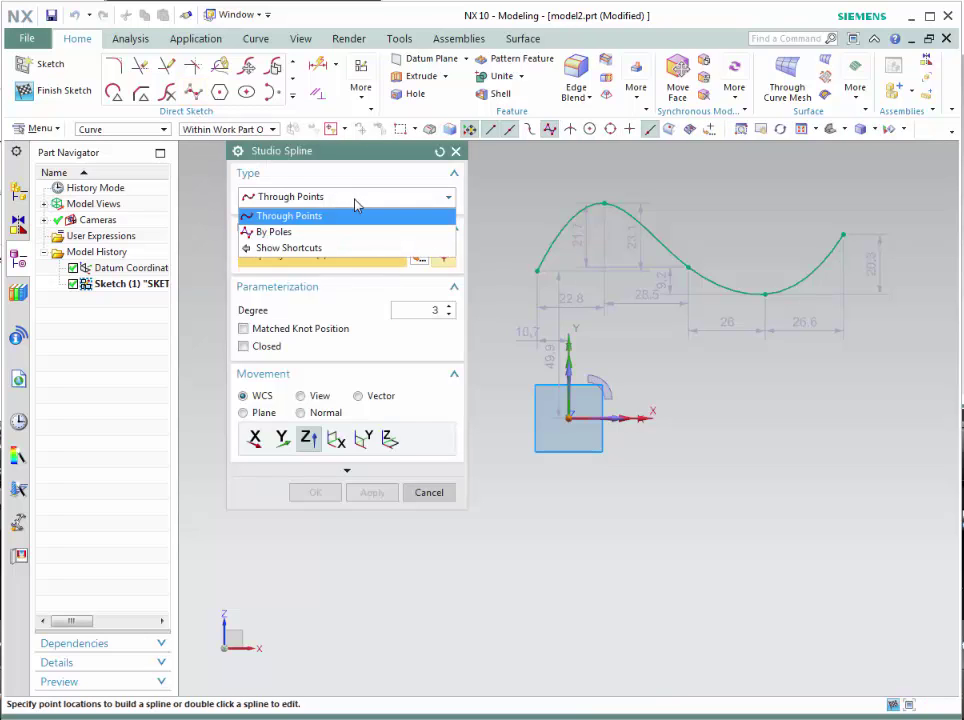
left_click(301, 233)
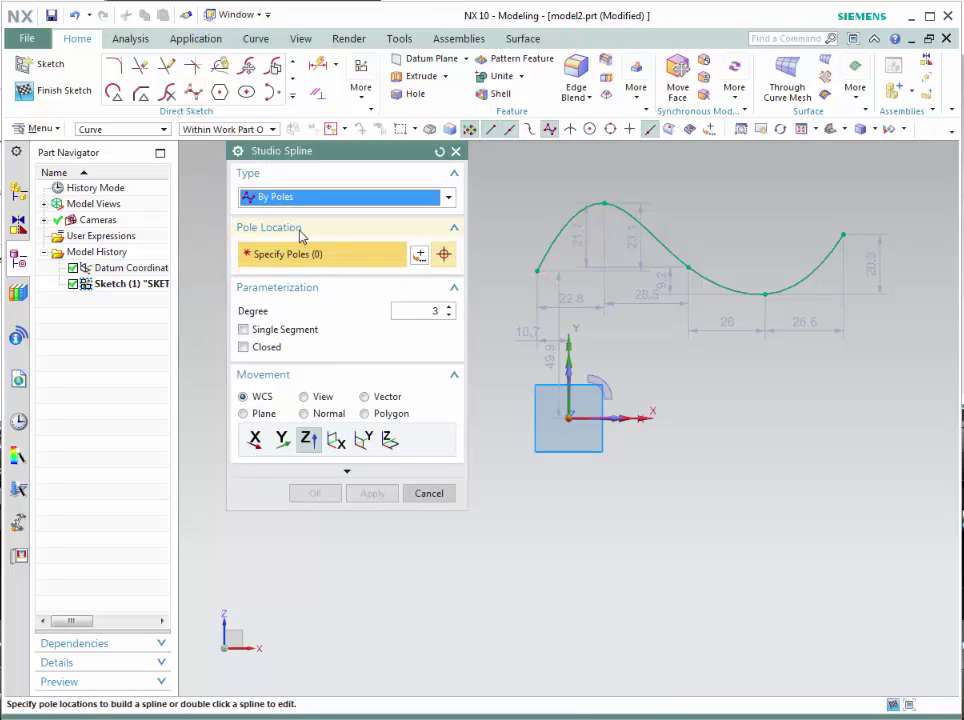
left_click(440, 632)
left_click(502, 554)
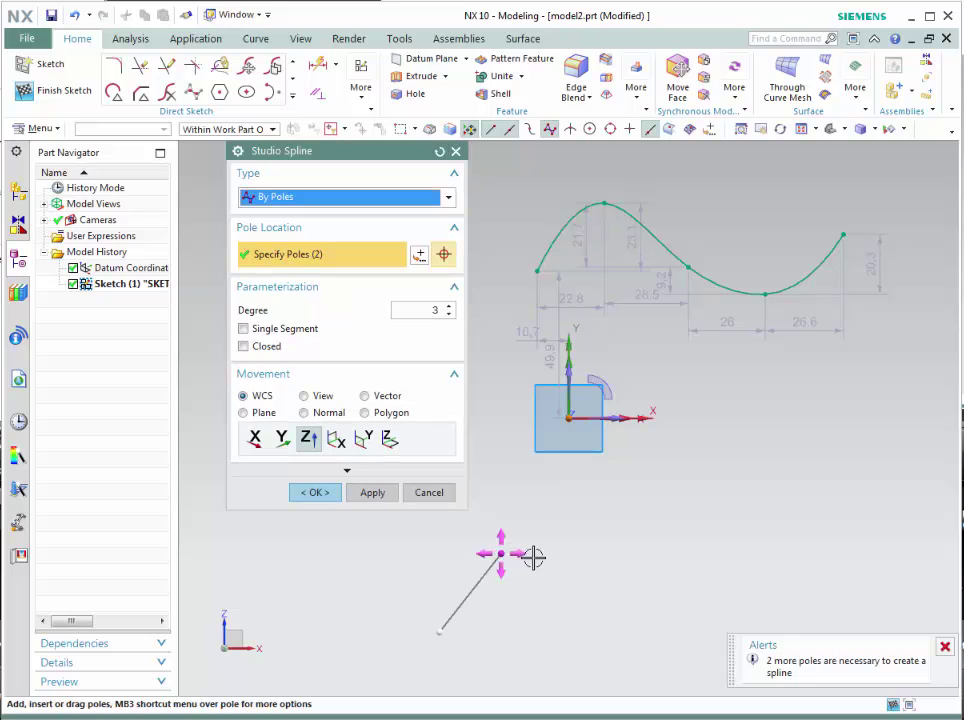
left_click(593, 612)
left_click(716, 605)
left_click(771, 547)
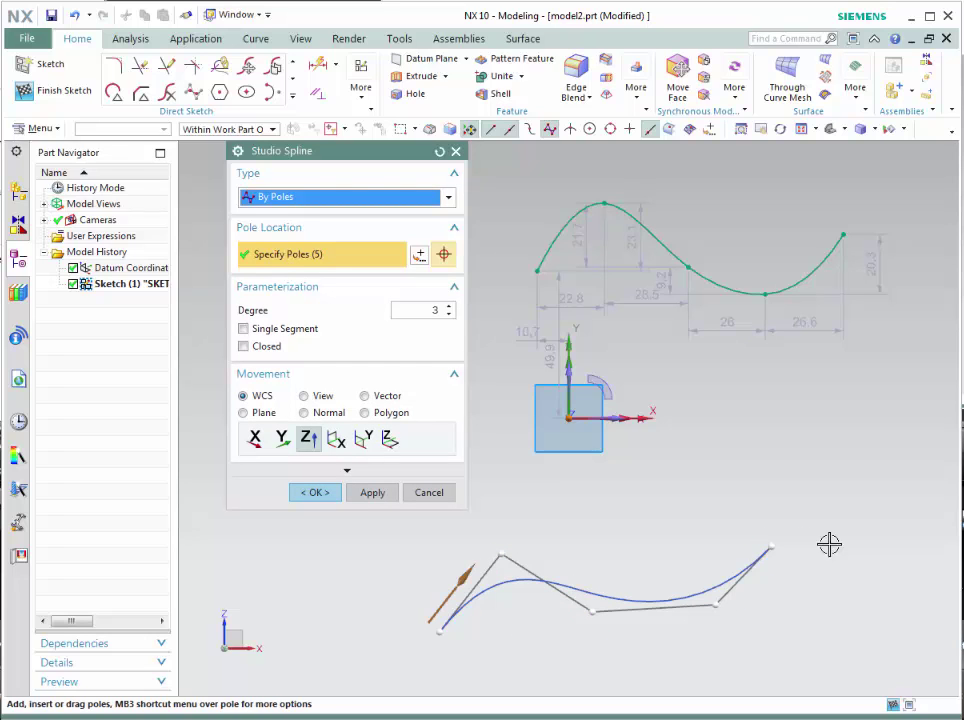
left_click(857, 562)
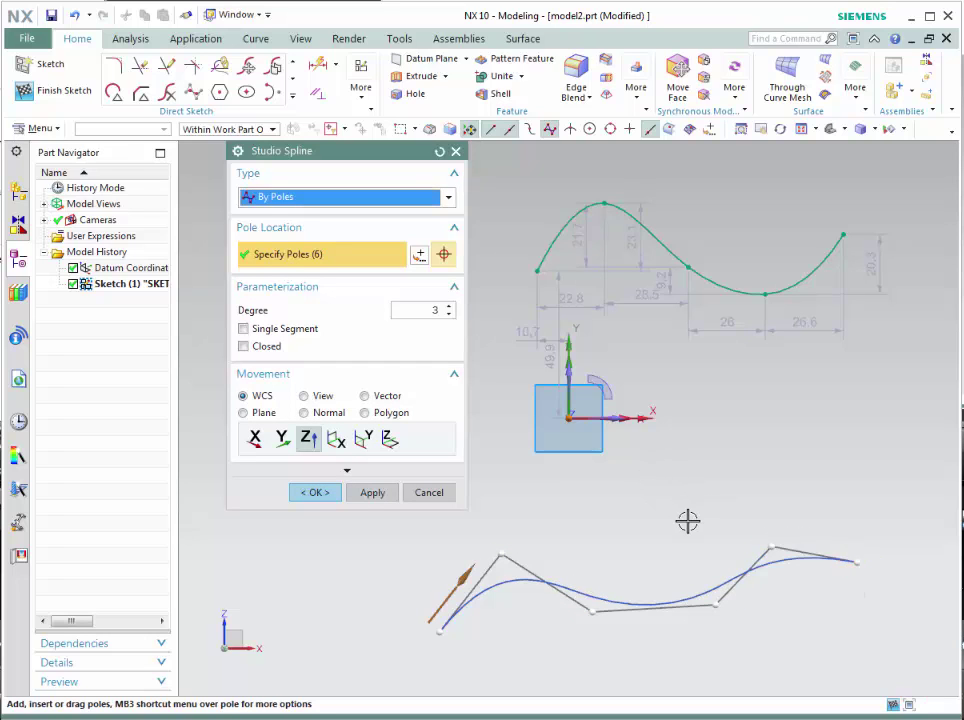
left_click(316, 492)
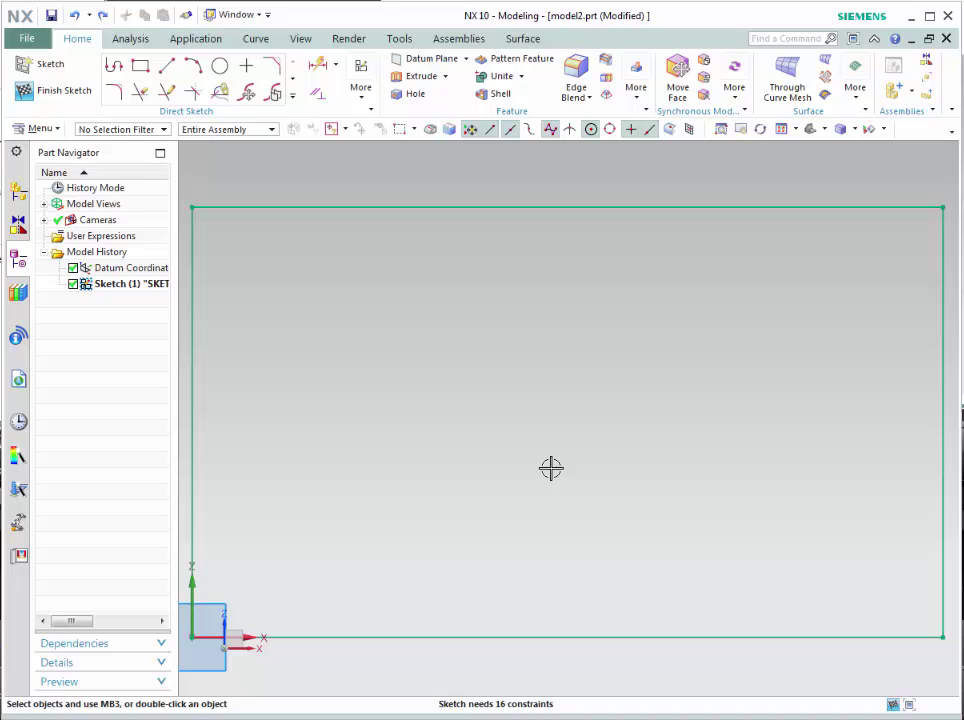
- Fillet the rectangle's upper-left corner with the trim method and a radius of 10 mm
left_click(116, 96)
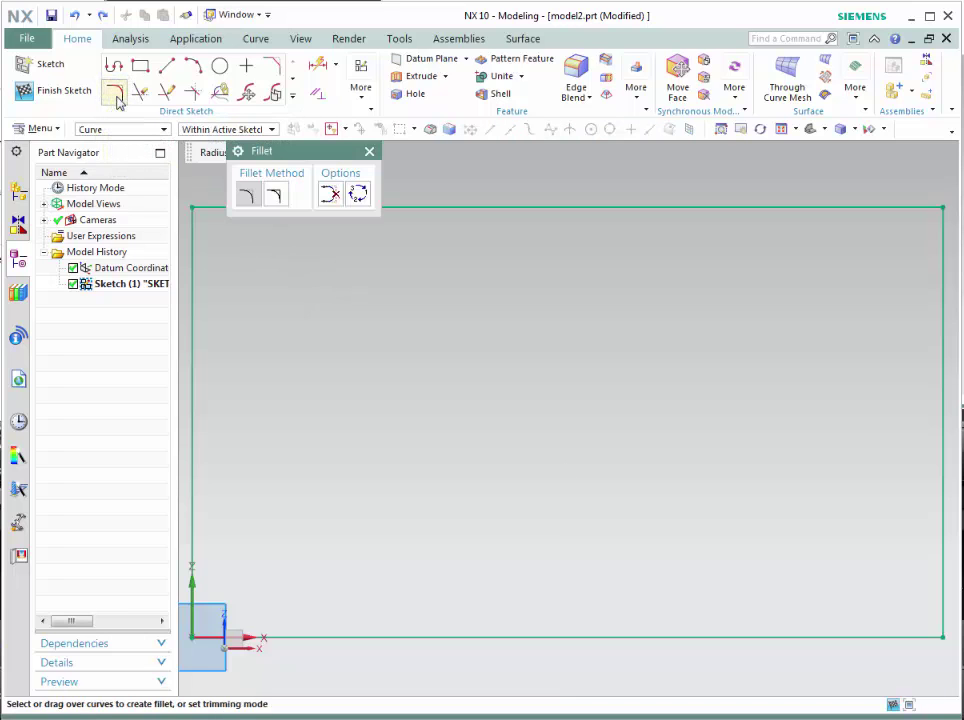
left_click_drag(317, 156, 377, 156)
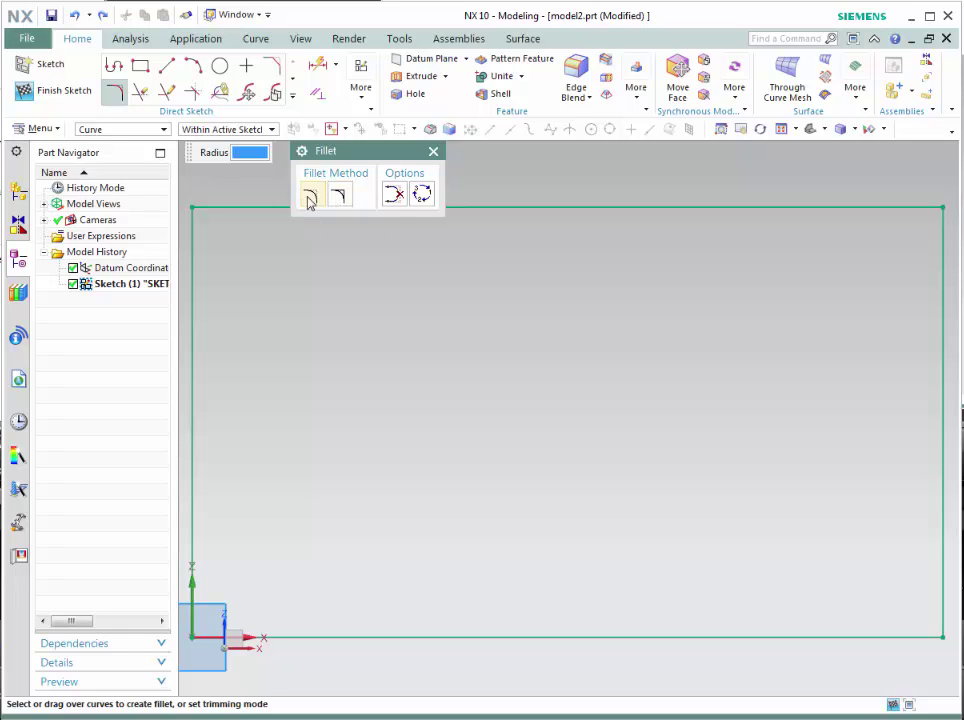
left_click(272, 206)
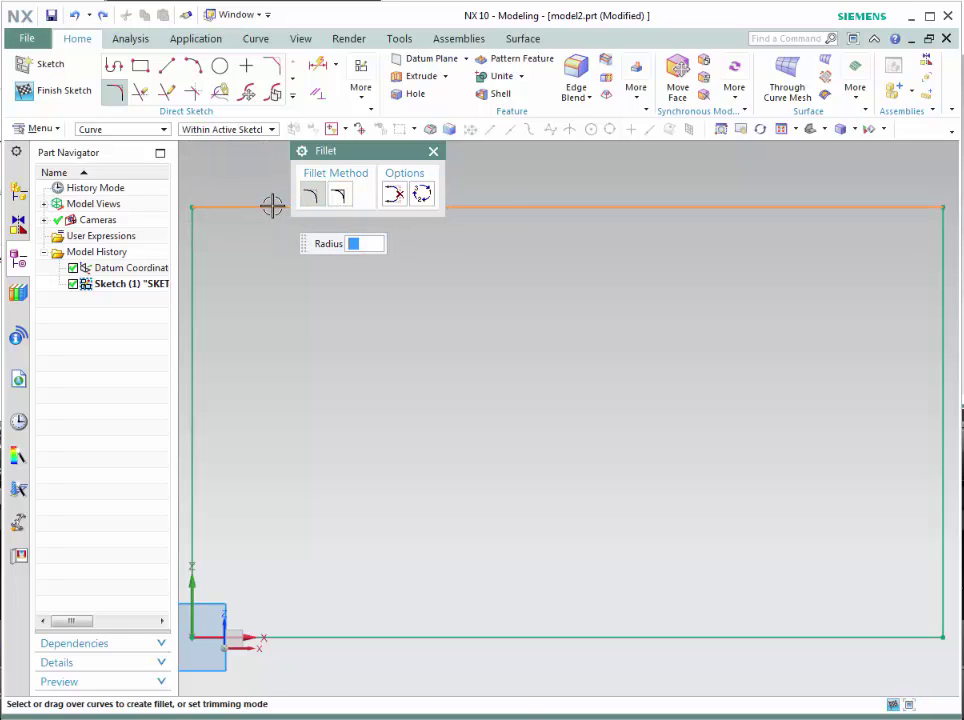
left_click(194, 250)
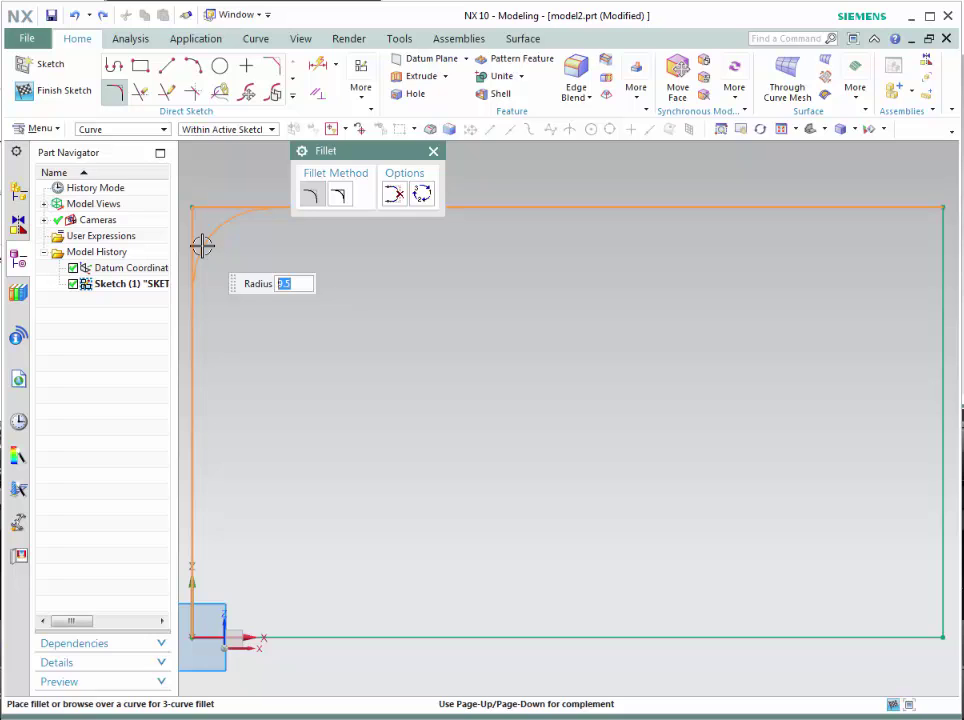
type("10")
key("Return")
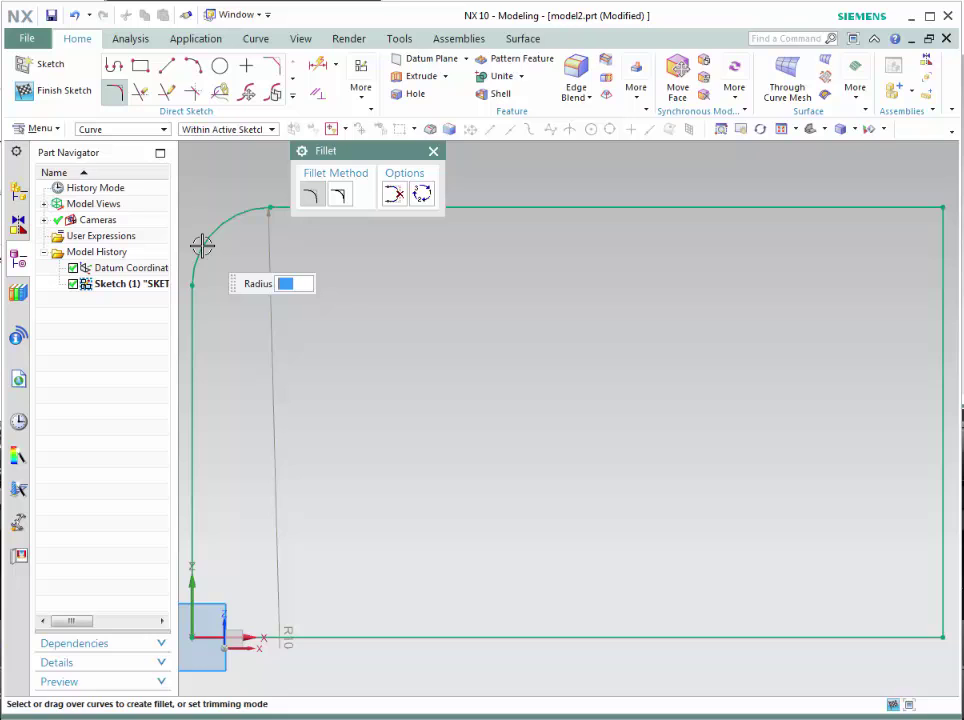
- Fillet the rectangle's upper-right corner with the untrim method and a radius of 10 mm
left_click(341, 203)
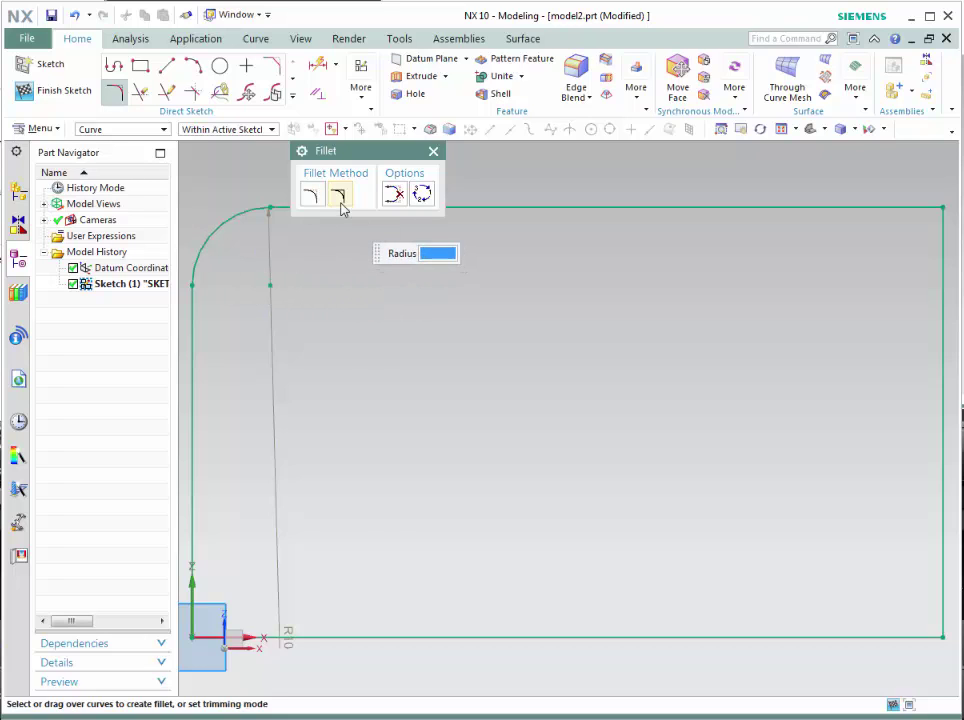
left_click(788, 208)
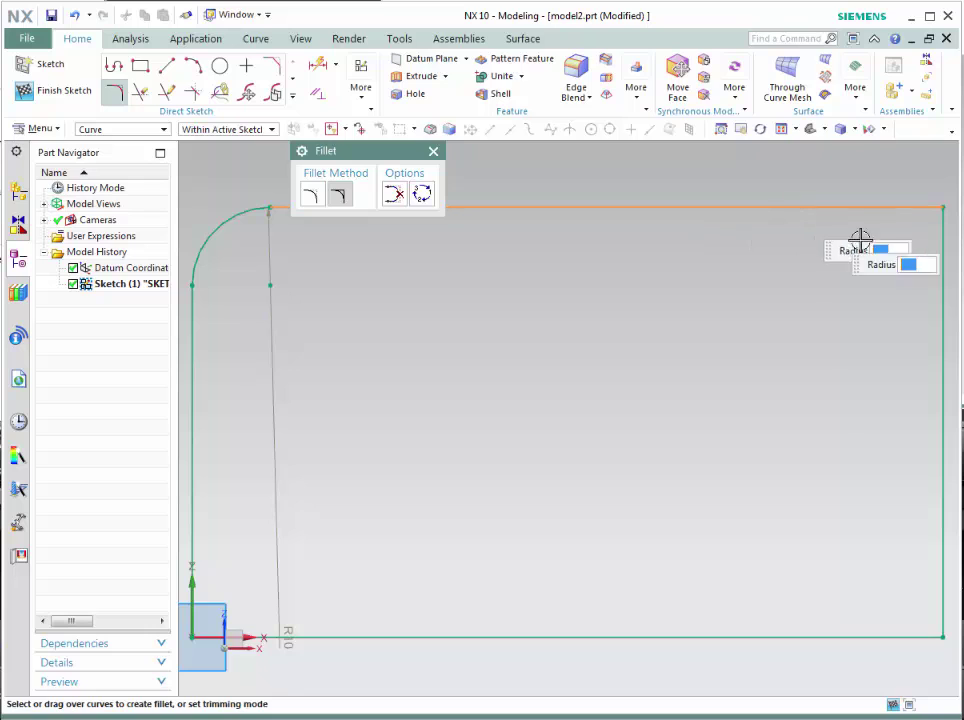
left_click(937, 257)
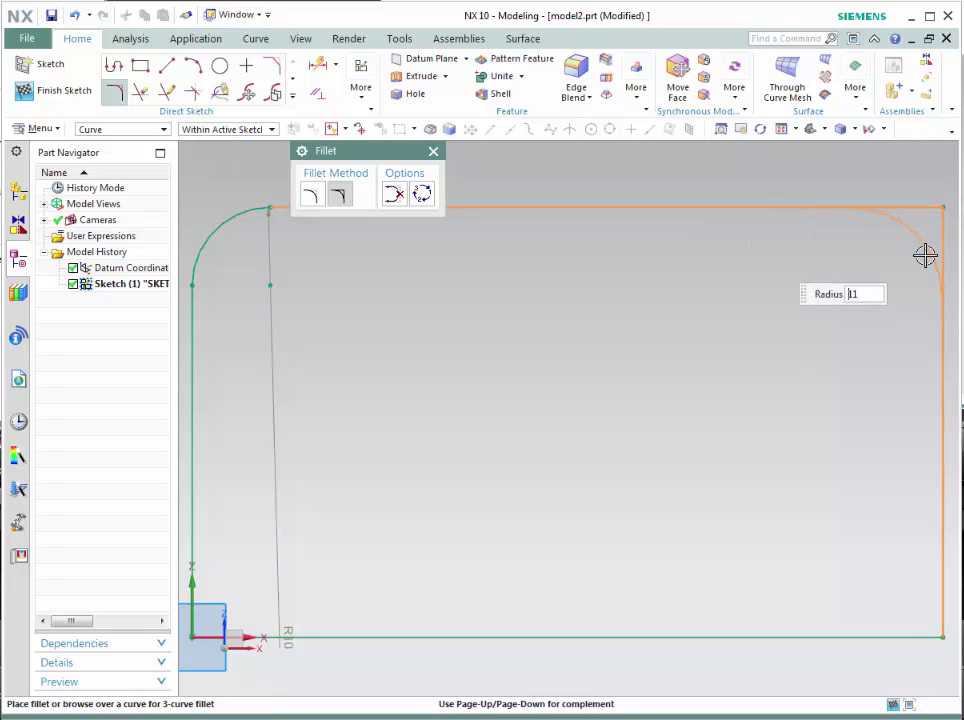
type("10")
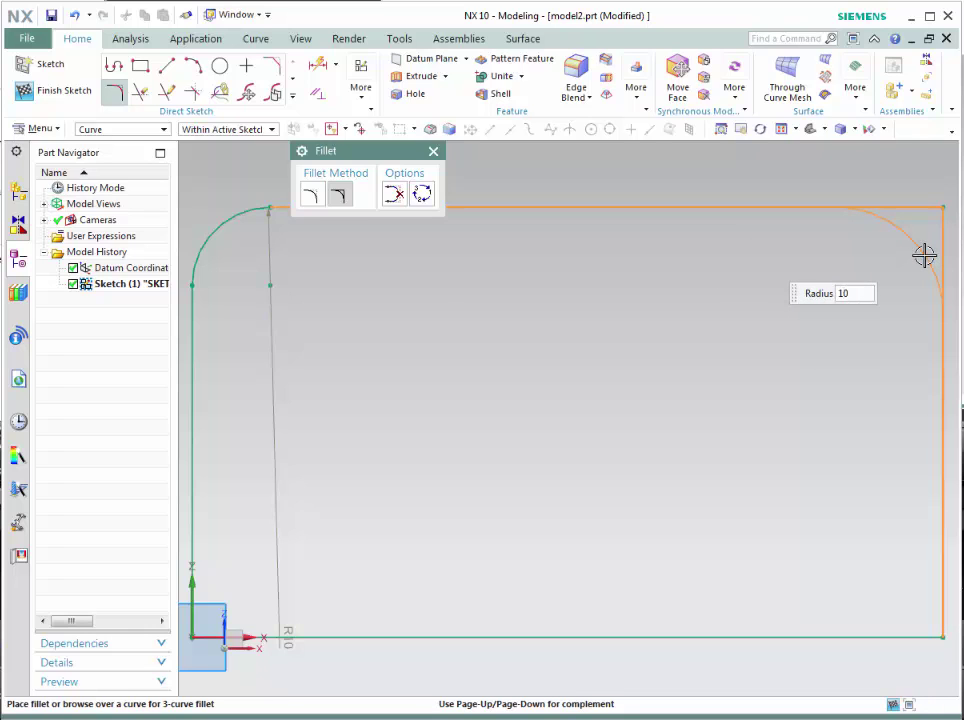
key("Return")
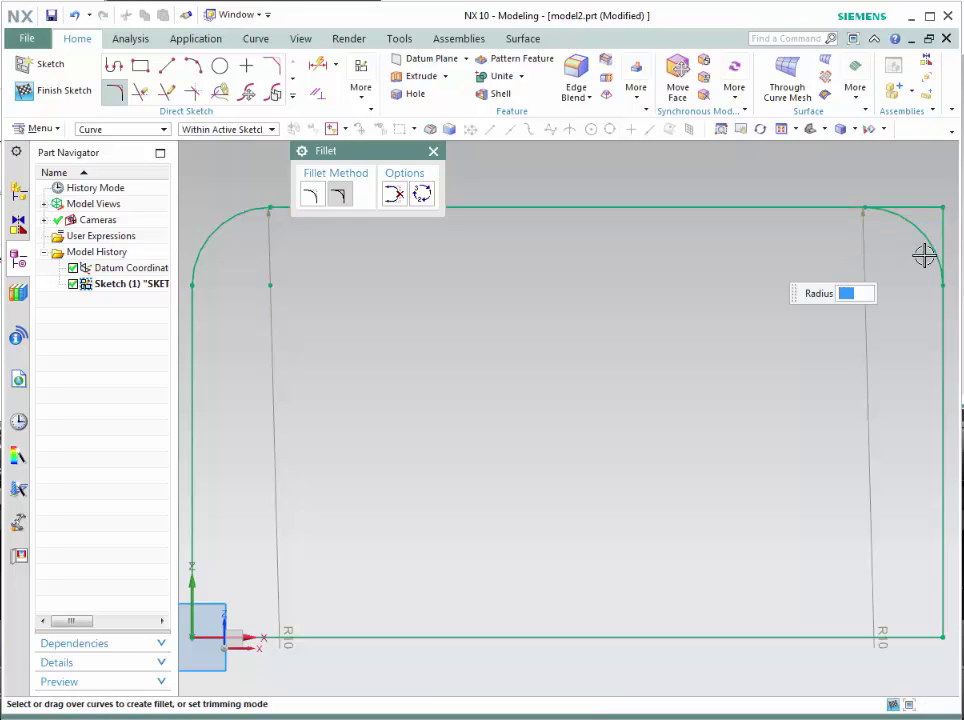
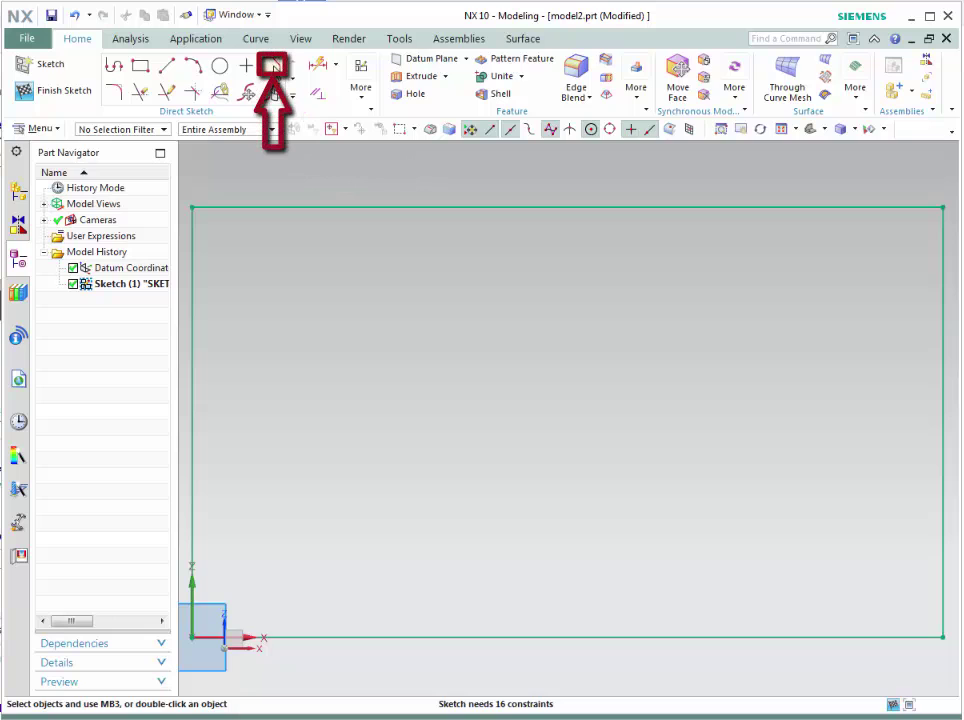
- Chamfer the rectangle's upper-left corner symmetrically with a distance of 16 mm, trimming the input curves
left_click(272, 67)
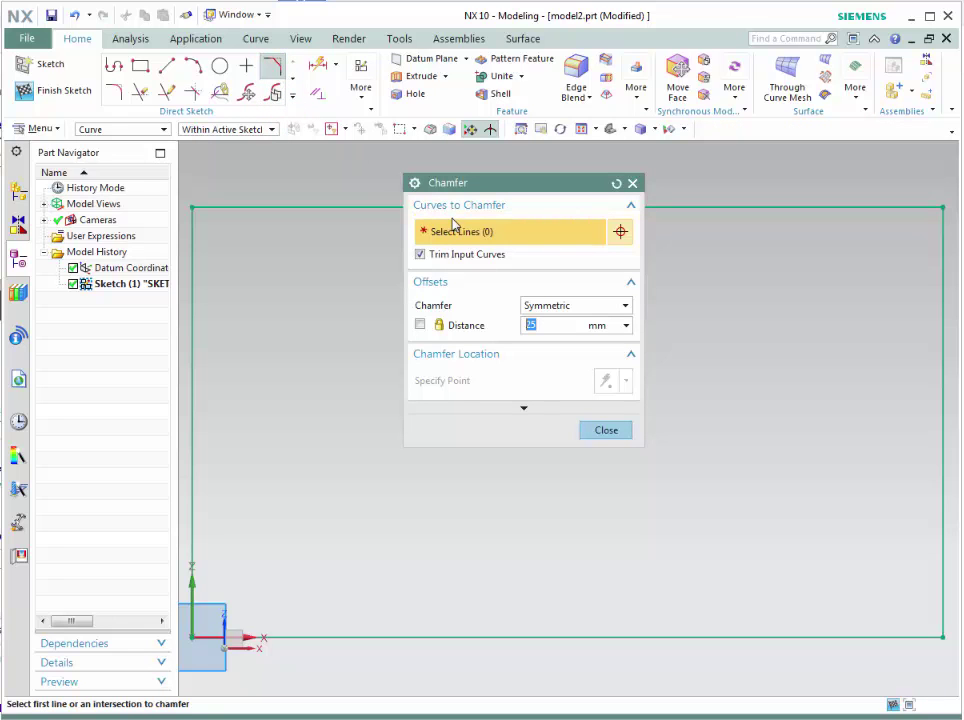
left_click(346, 208)
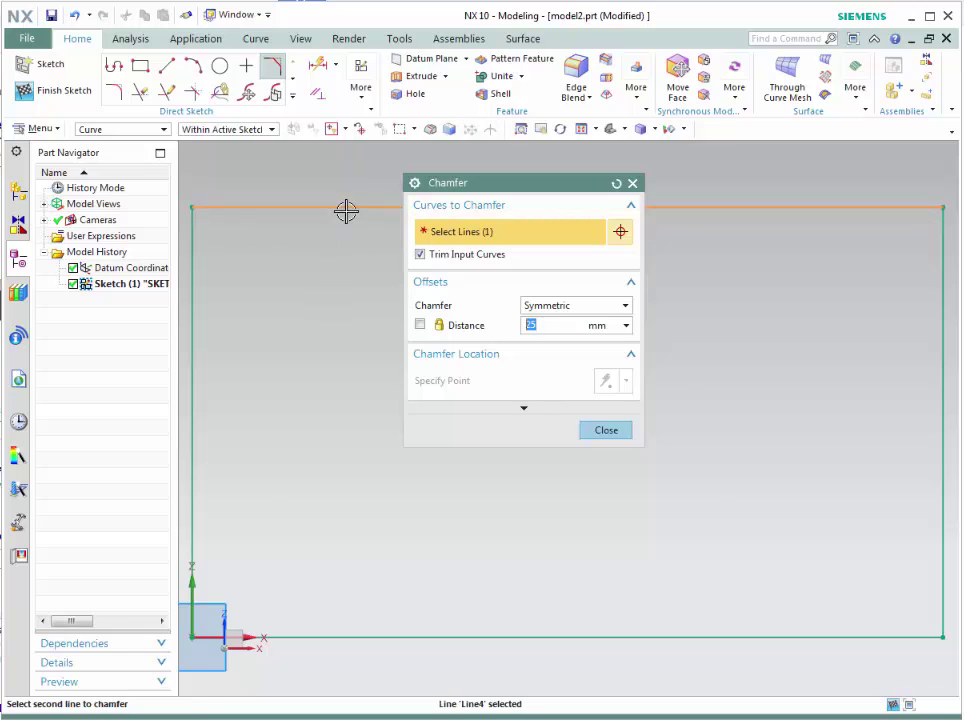
left_click(196, 259)
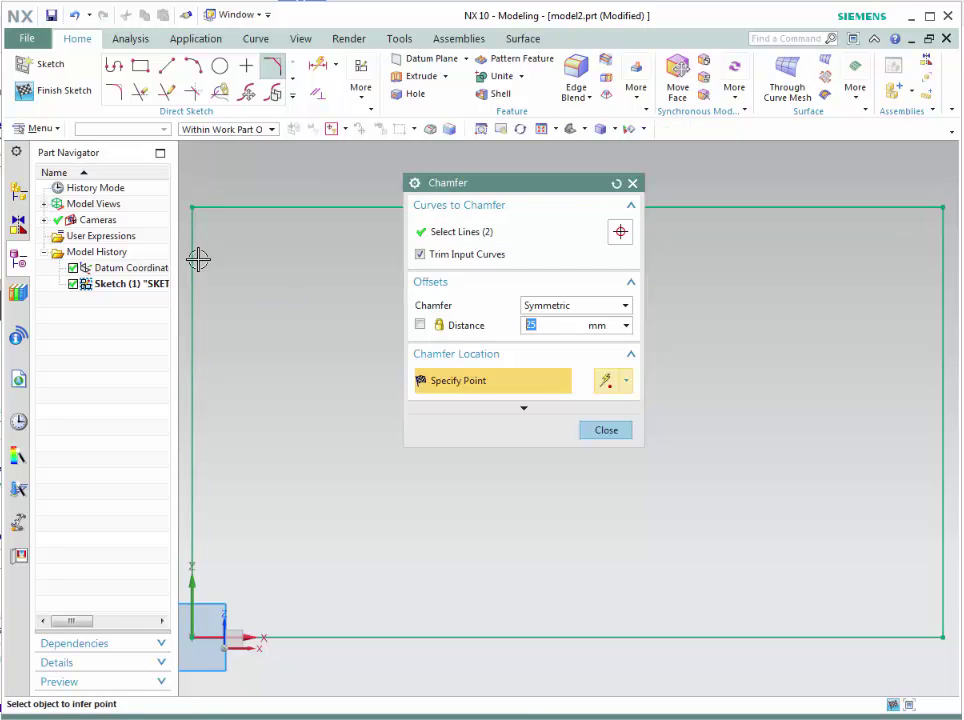
type("29.5")
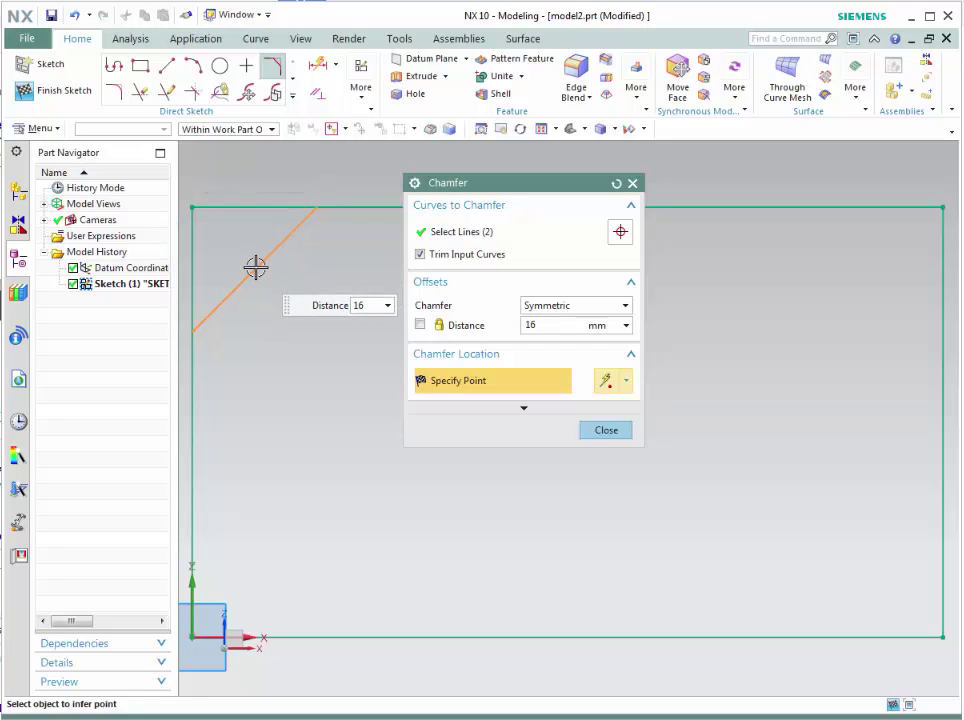
left_click(255, 267)
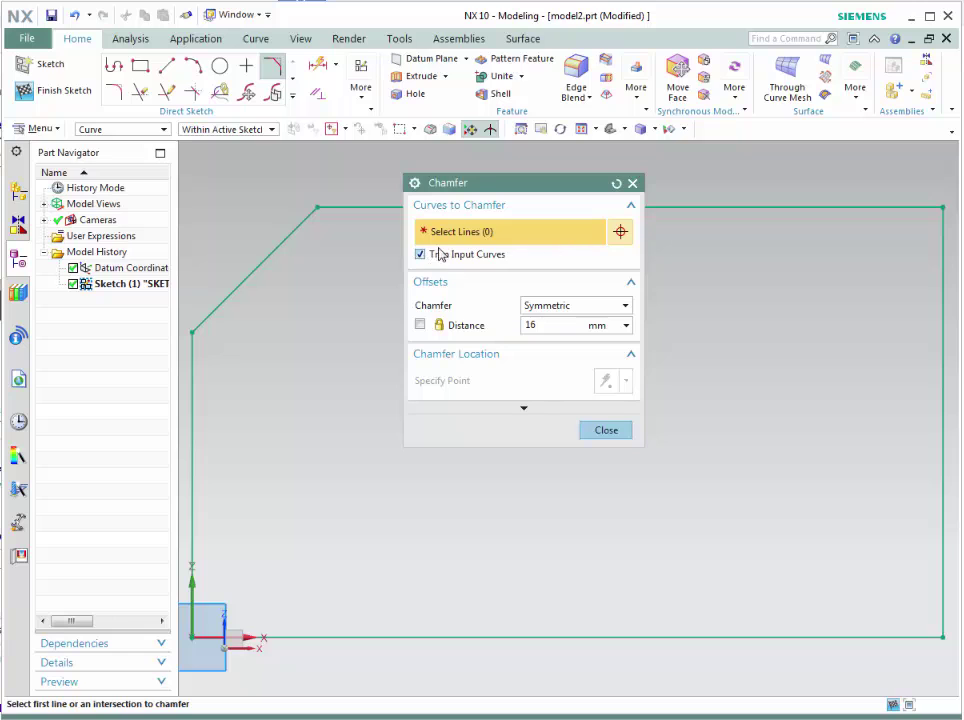
- Set up an asymmetric chamfer between the rectangle's top and right lines, with Distance 1 locked at 15 mm
left_click(560, 307)
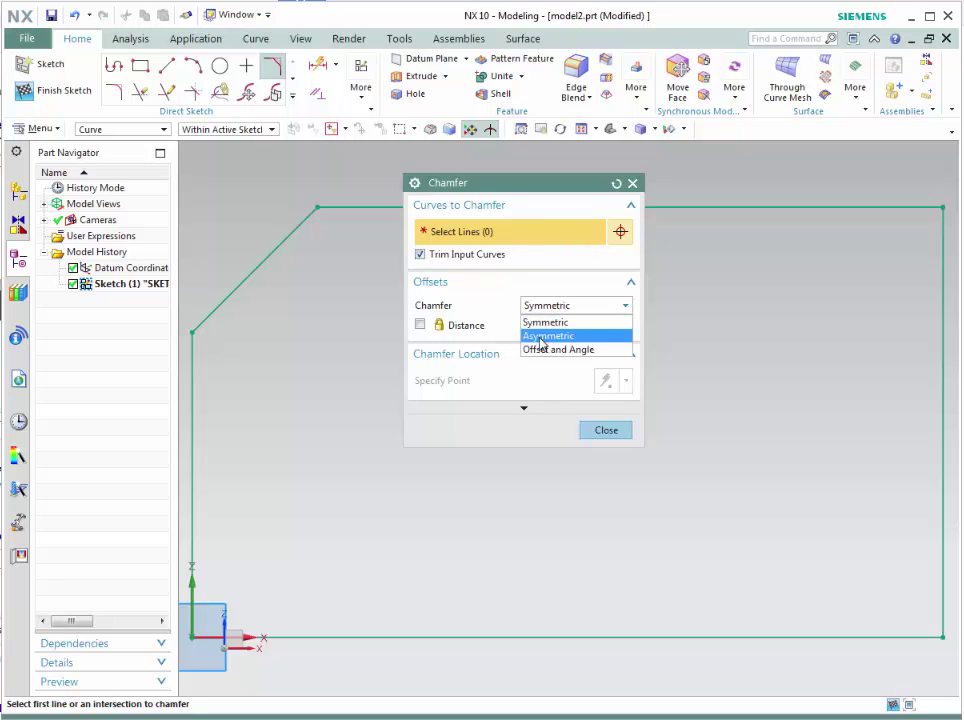
left_click(540, 336)
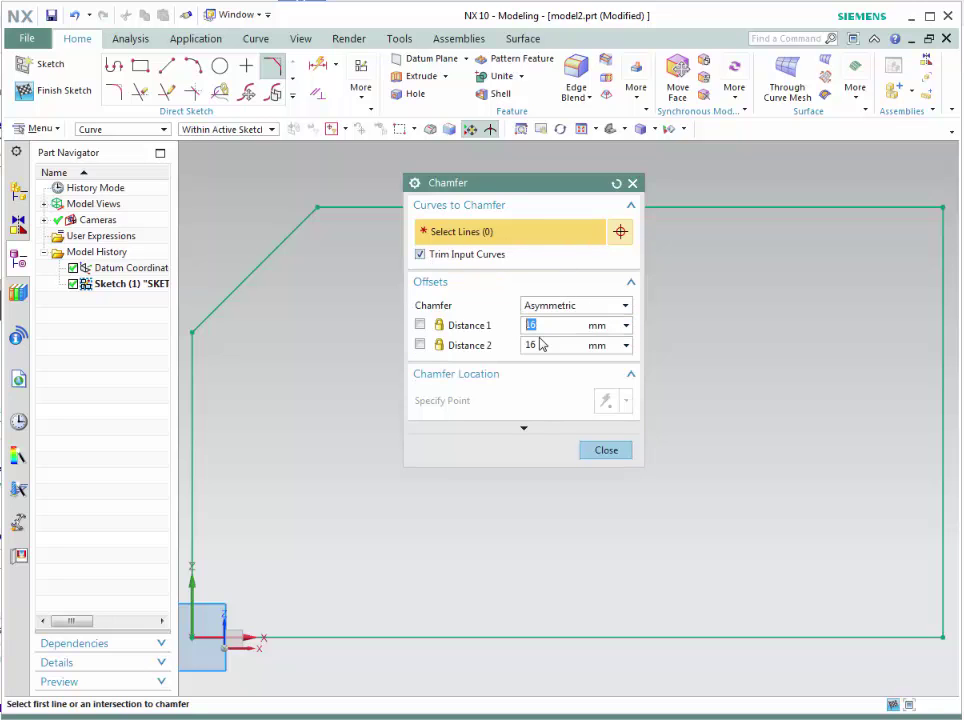
left_click(758, 207)
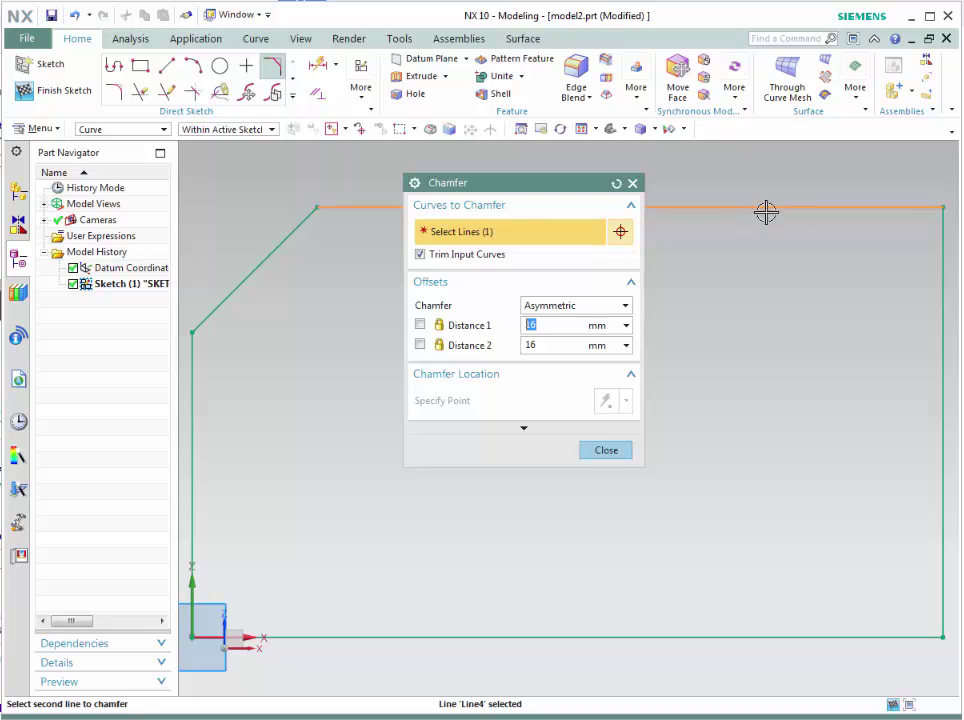
left_click(943, 268)
left_click_drag(546, 326, 499, 326)
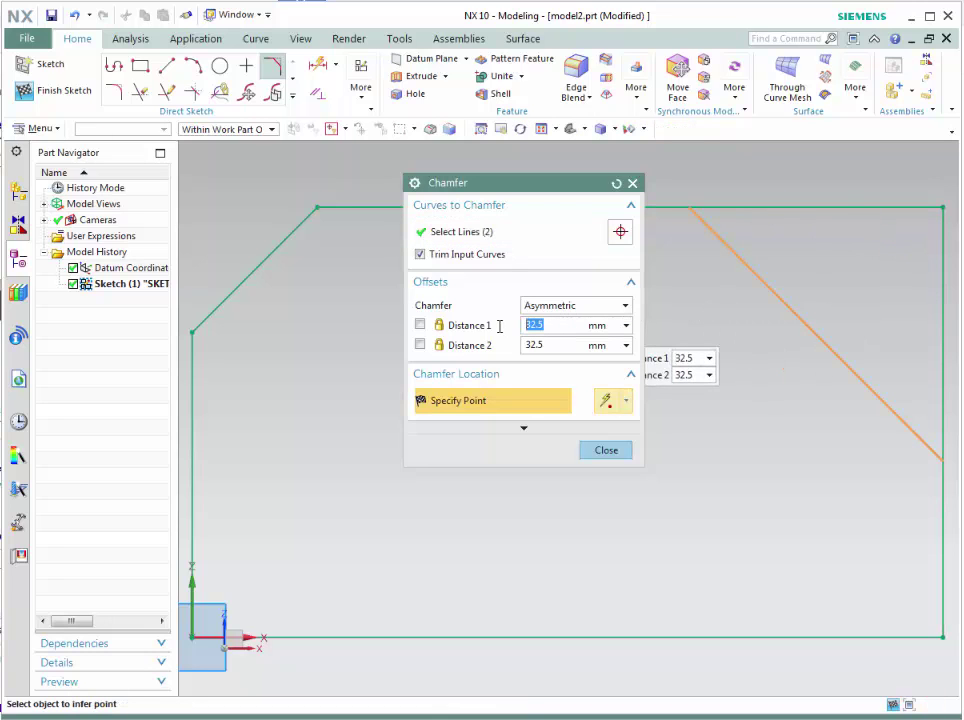
type("15")
left_click(420, 324)
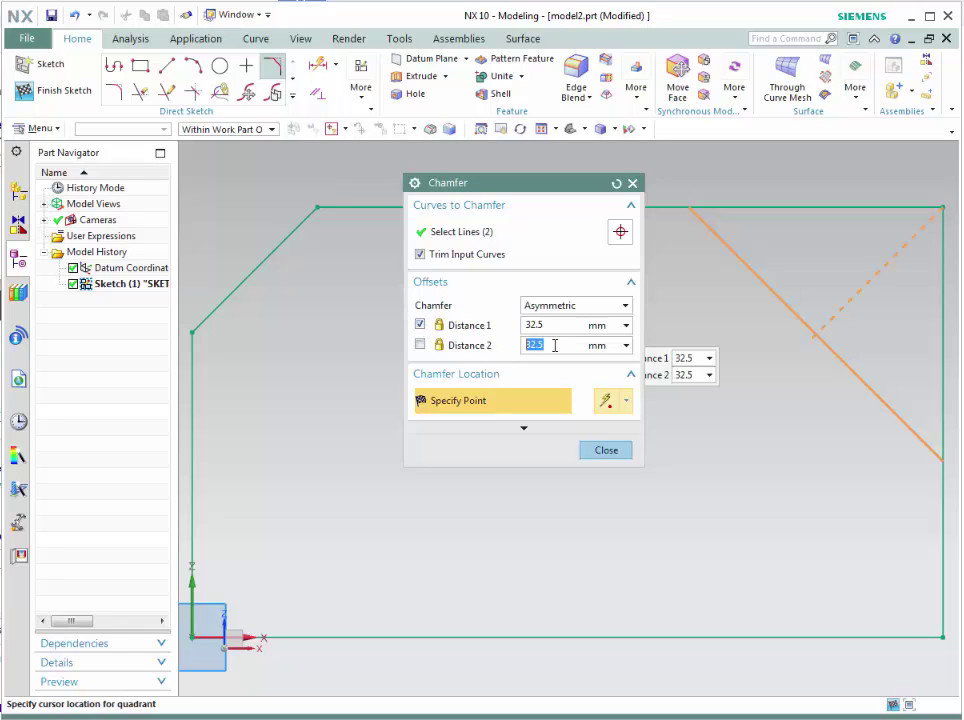
left_click_drag(544, 328, 508, 323)
type("15")
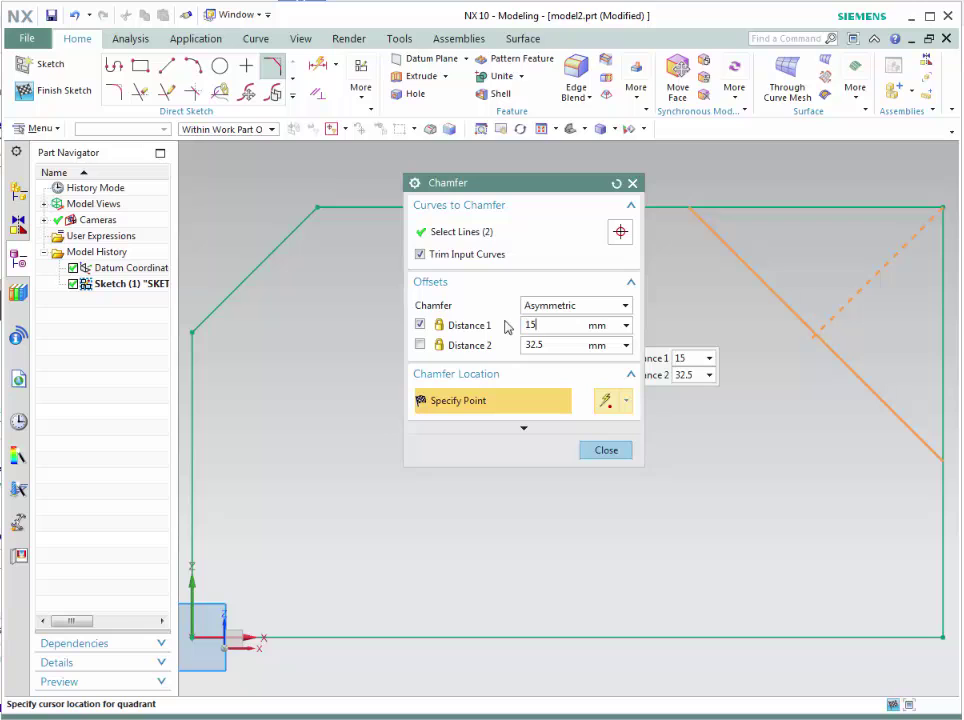
- Set the asymmetric chamfer's Distance 2 to 18 mm and create the chamfer at the upper-right corner
double_click(572, 344)
type("85")
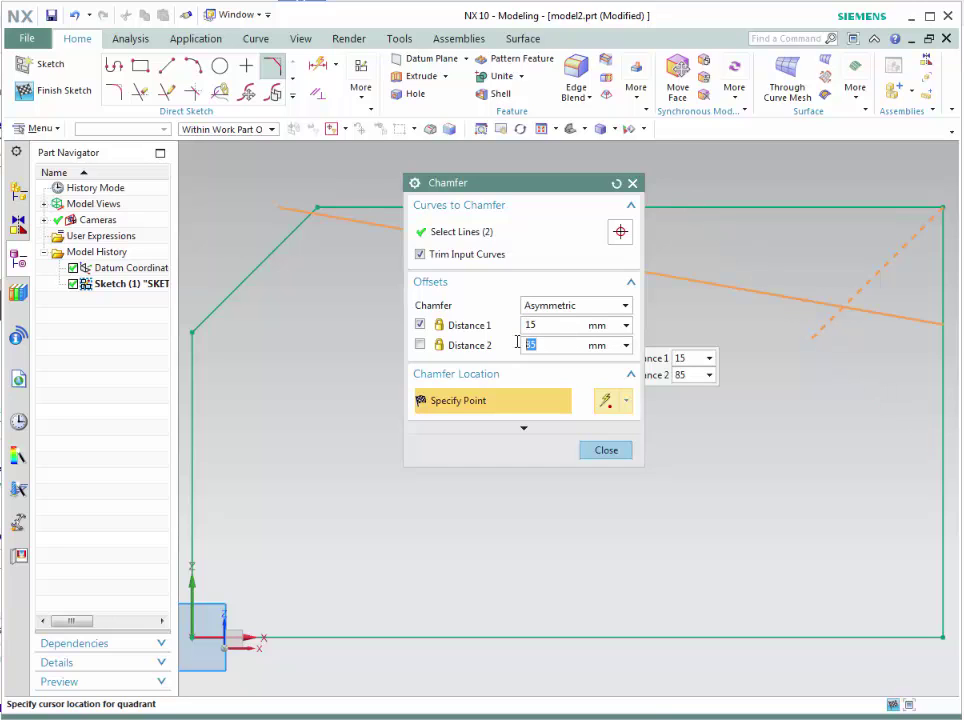
left_click_drag(528, 345, 510, 342)
type("18")
left_click(565, 322)
key("Return")
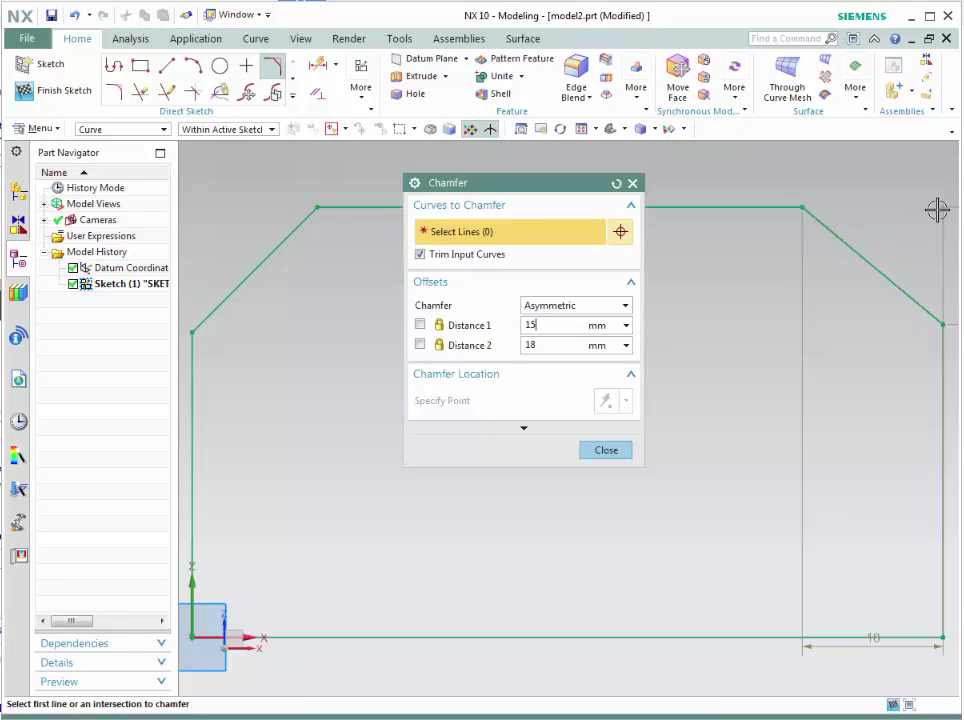
- Chamfer the lower-right corner with the Offset and Angle option, using a distance of 15 mm and an angle of 60 degrees
left_click(600, 306)
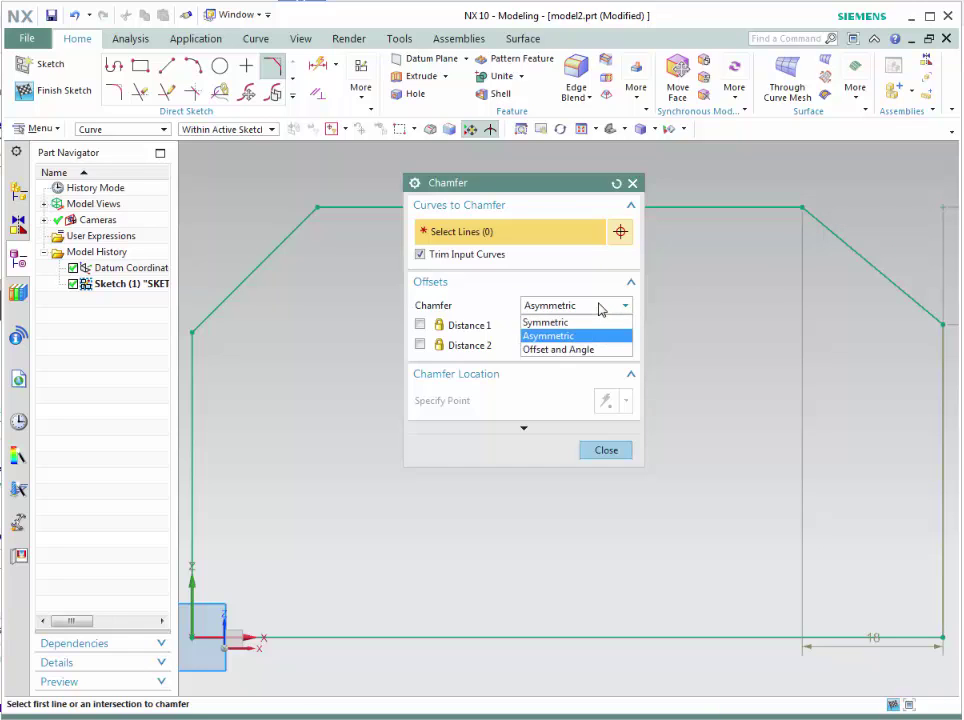
left_click(556, 350)
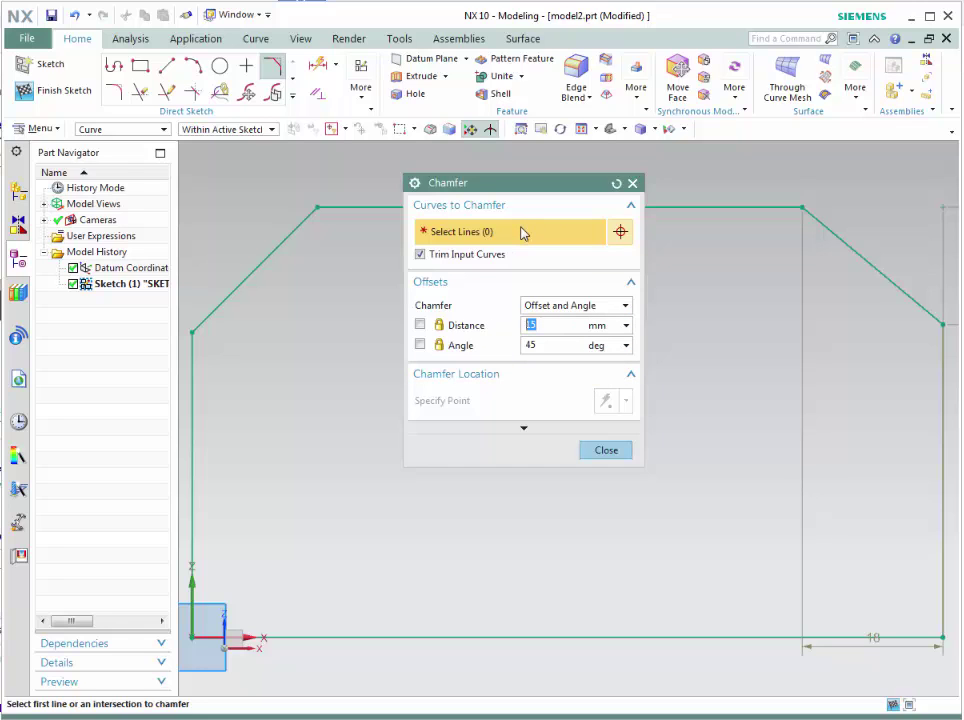
left_click(941, 466)
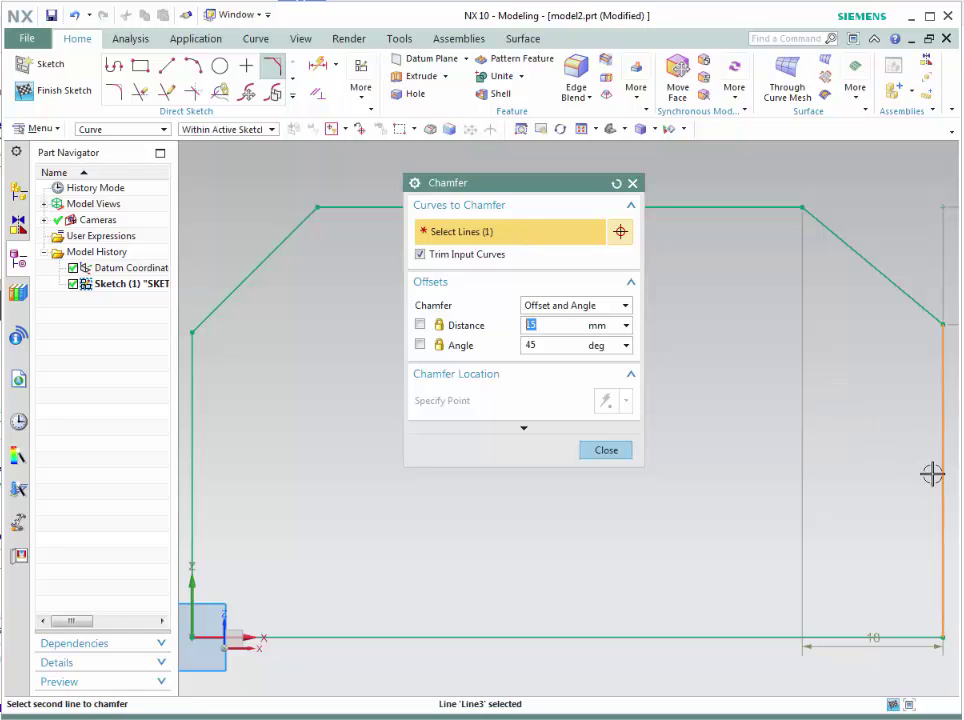
left_click(824, 635)
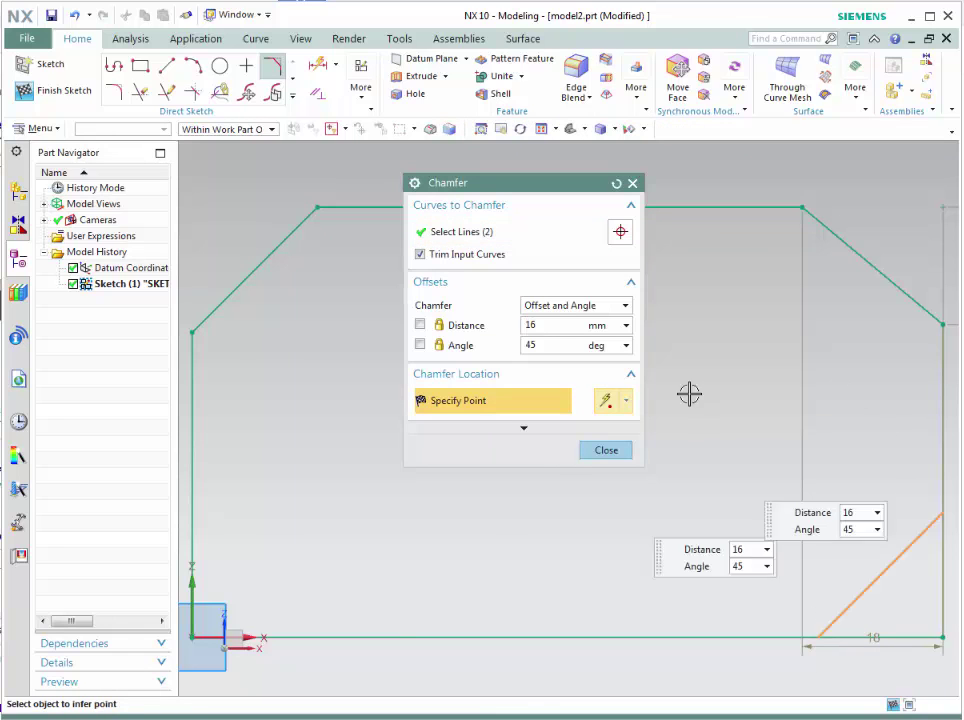
left_click_drag(544, 323, 516, 324)
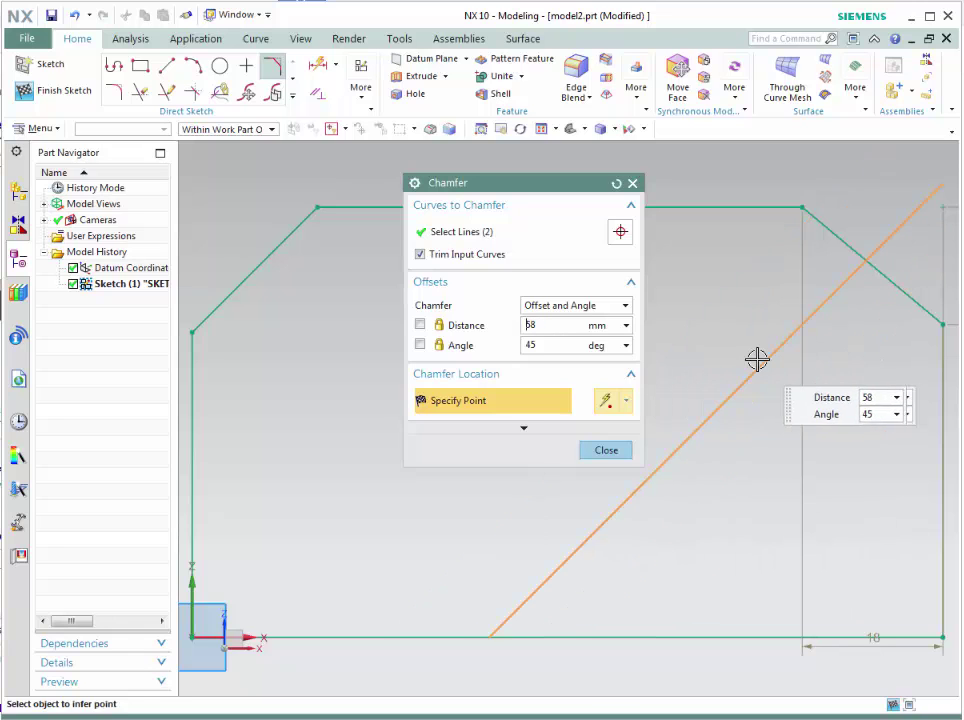
left_click(508, 323)
type("15")
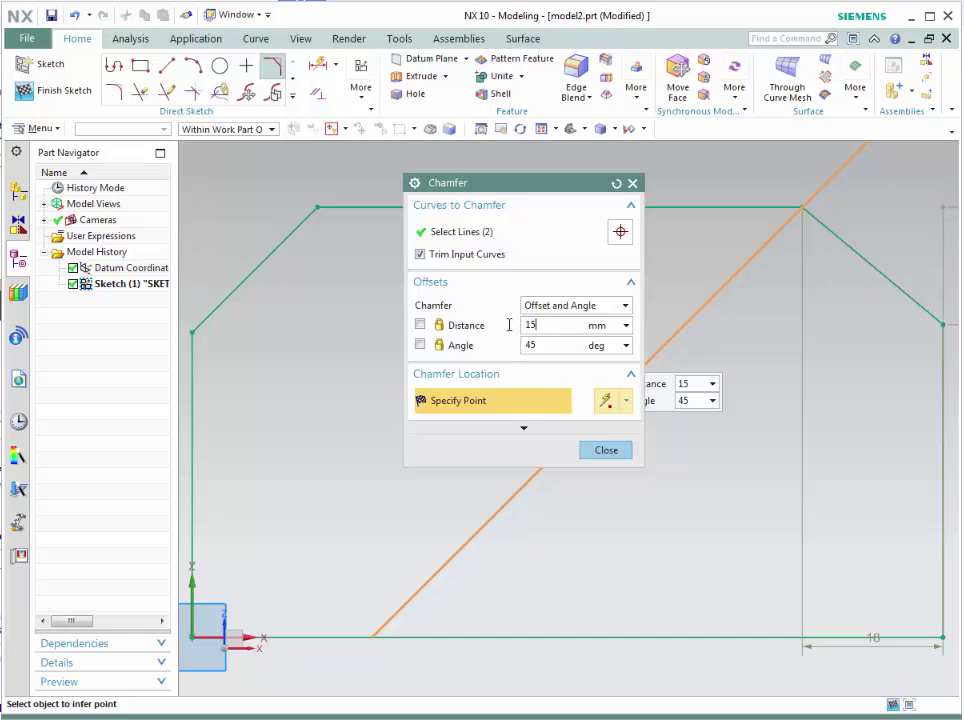
key("Tab")
type("119")
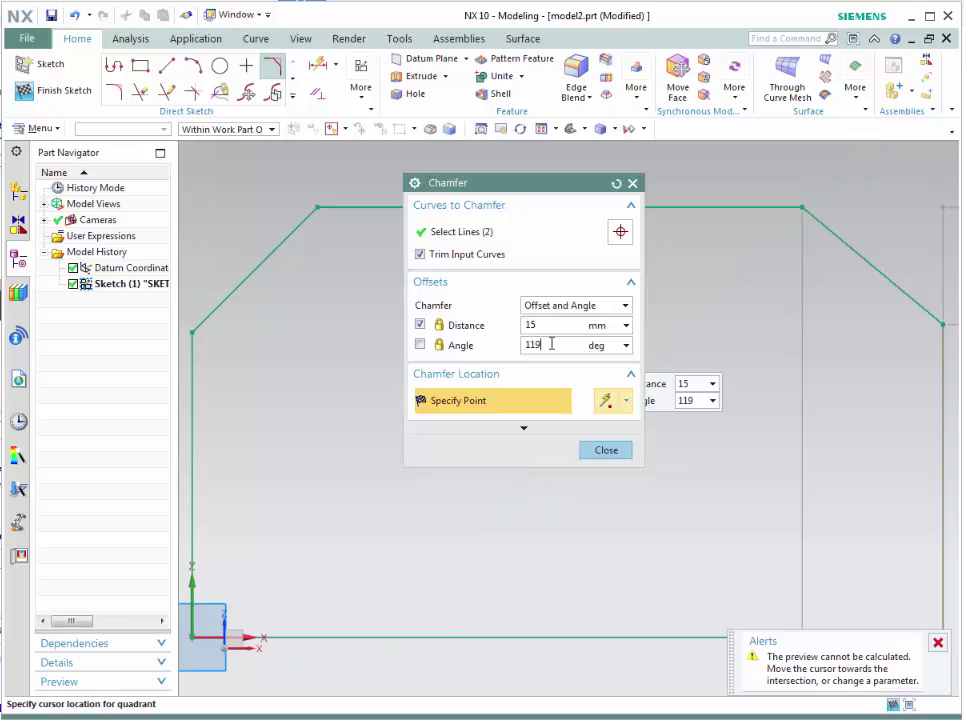
left_click_drag(551, 343, 515, 343)
type("60")
left_click(557, 323)
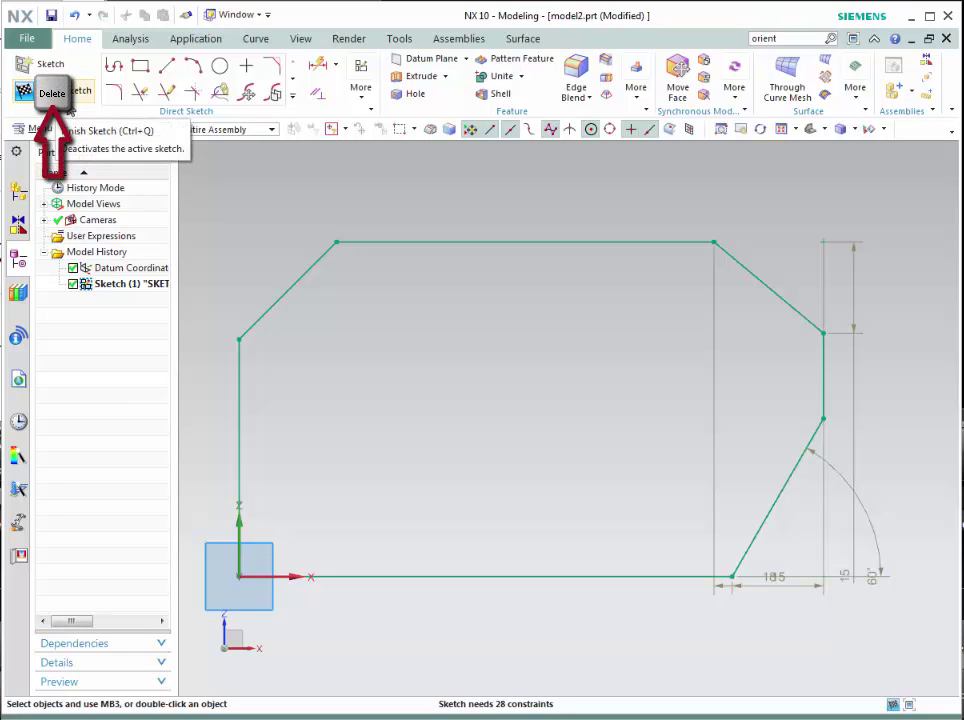
- Finish the sketch, reopen it for editing from the model history and finish it again
left_click(45, 92)
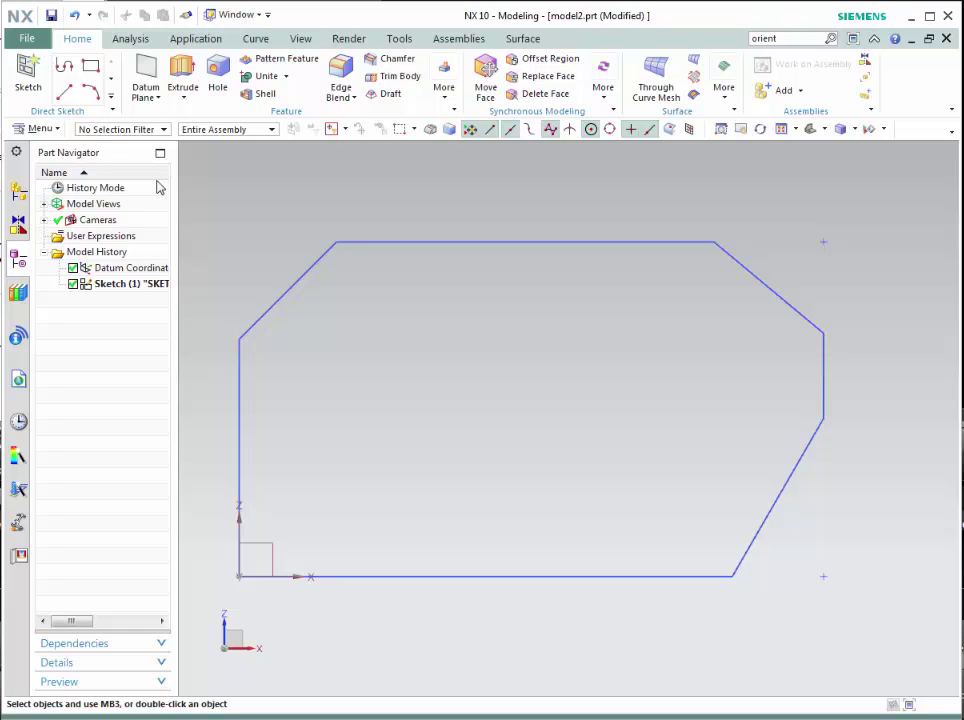
double_click(121, 285)
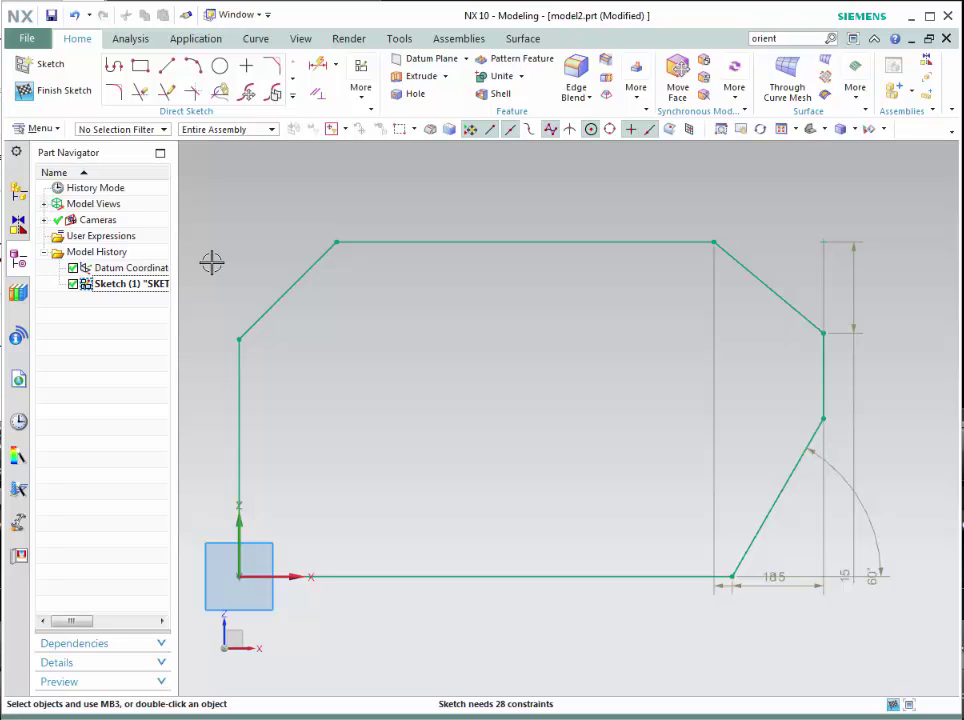
left_click(64, 91)
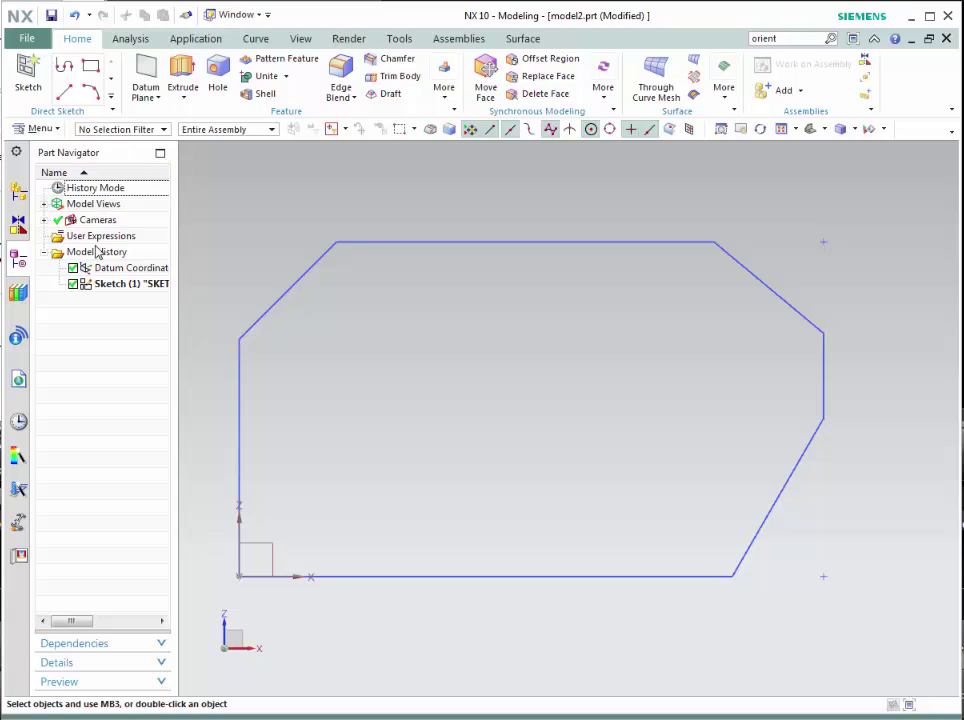
- Hide the sketch in the model history and show it again
left_click(73, 285)
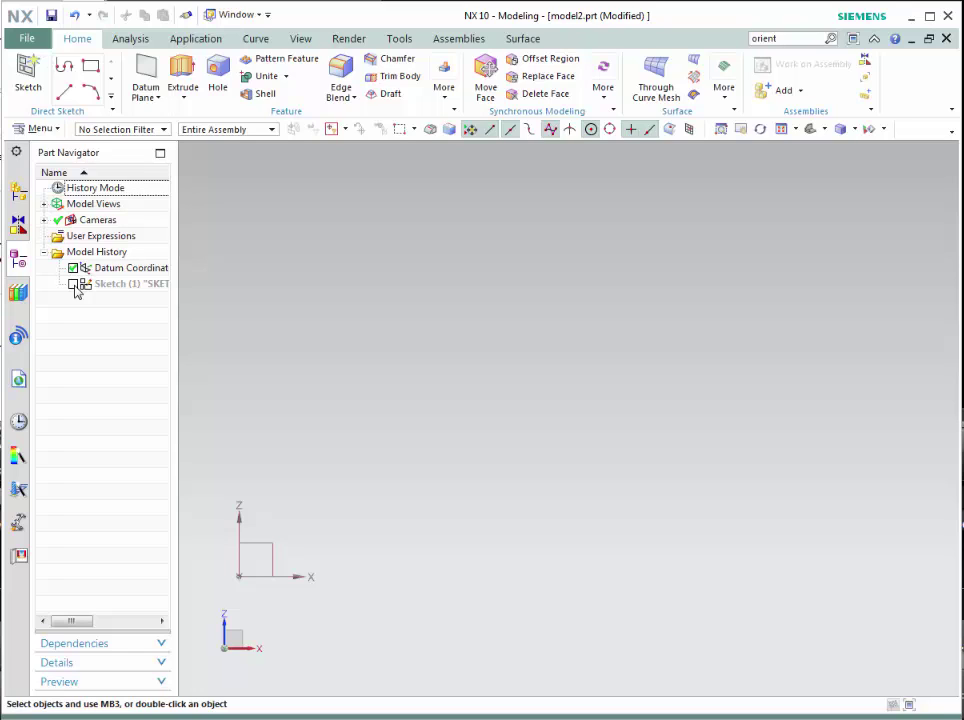
left_click(73, 284)
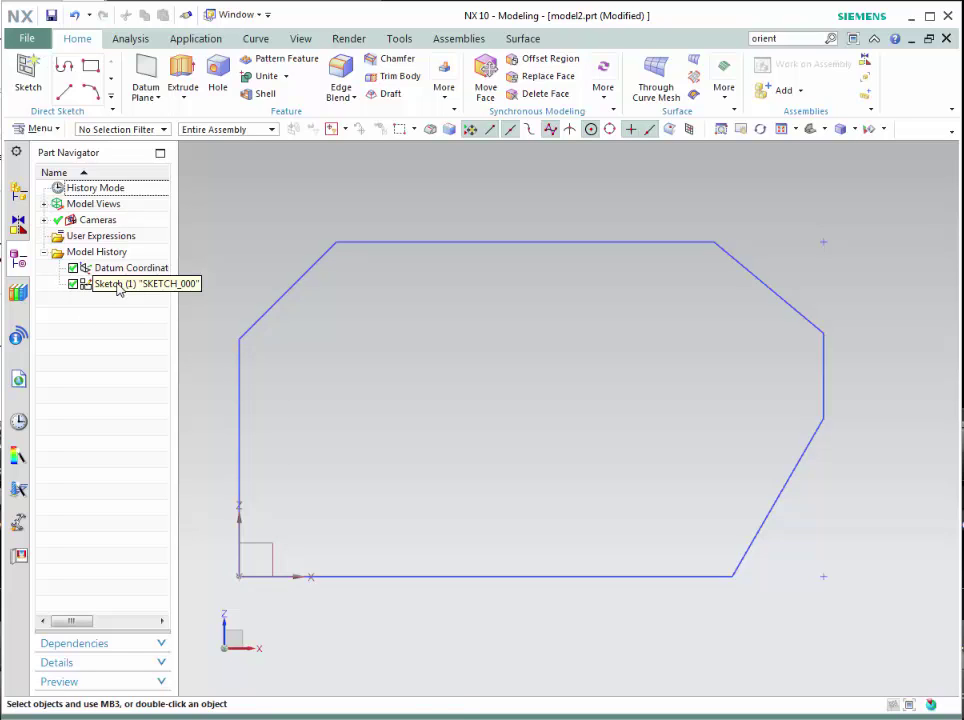
- Delete the sketch from the model history and undo the deletion
left_click(118, 287)
key("Delete")
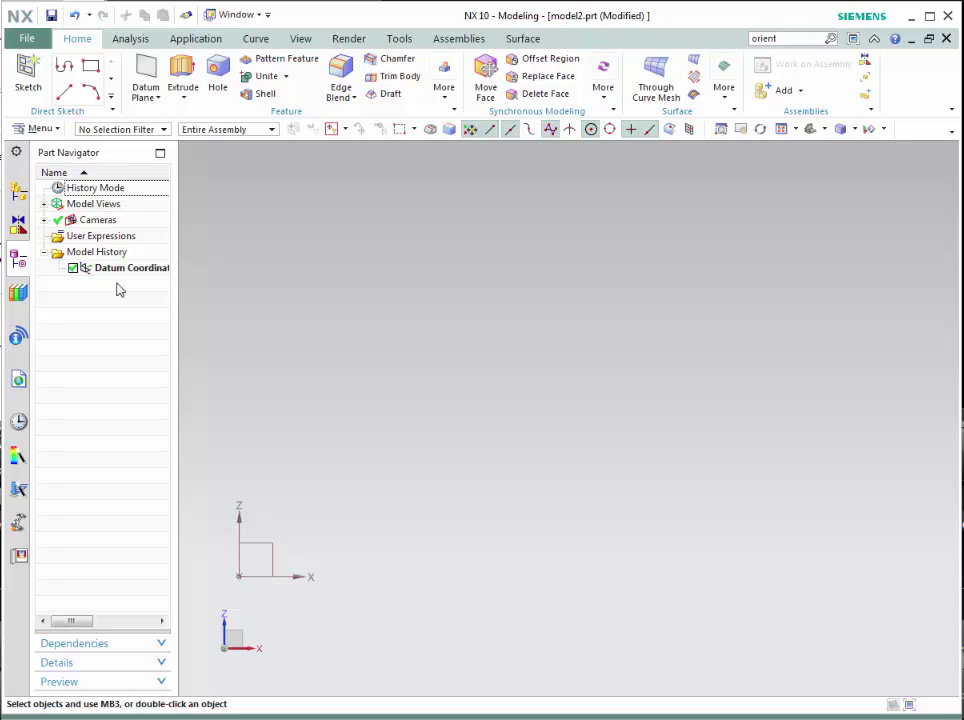
key("ctrl+z")
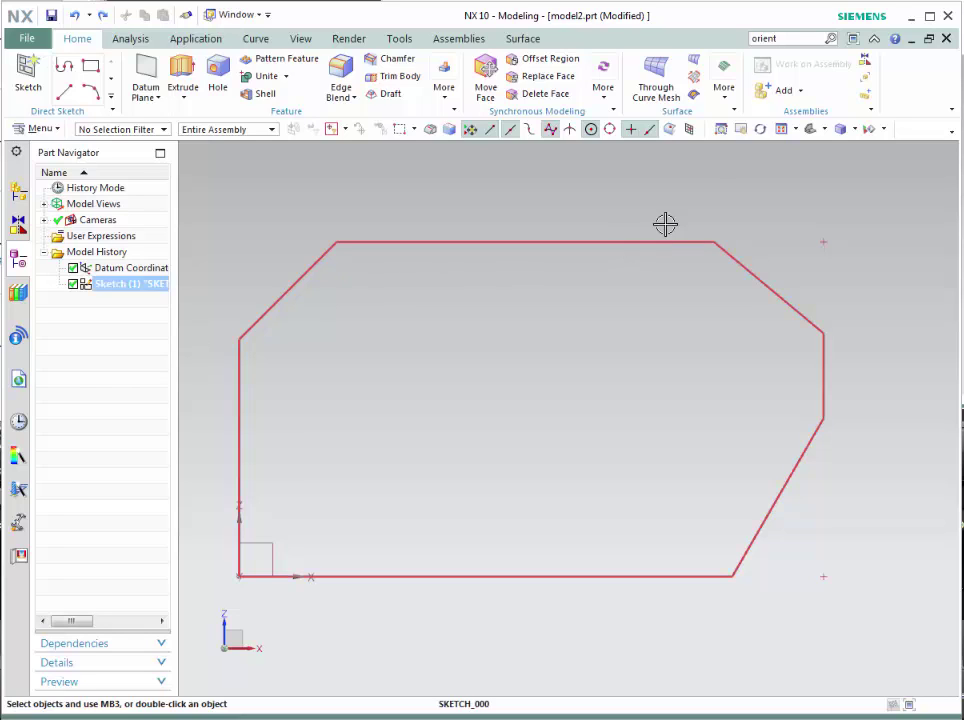
- Zoom in on the sketch's upper-left chamfer and fit the whole sketch in the view
left_click(721, 129)
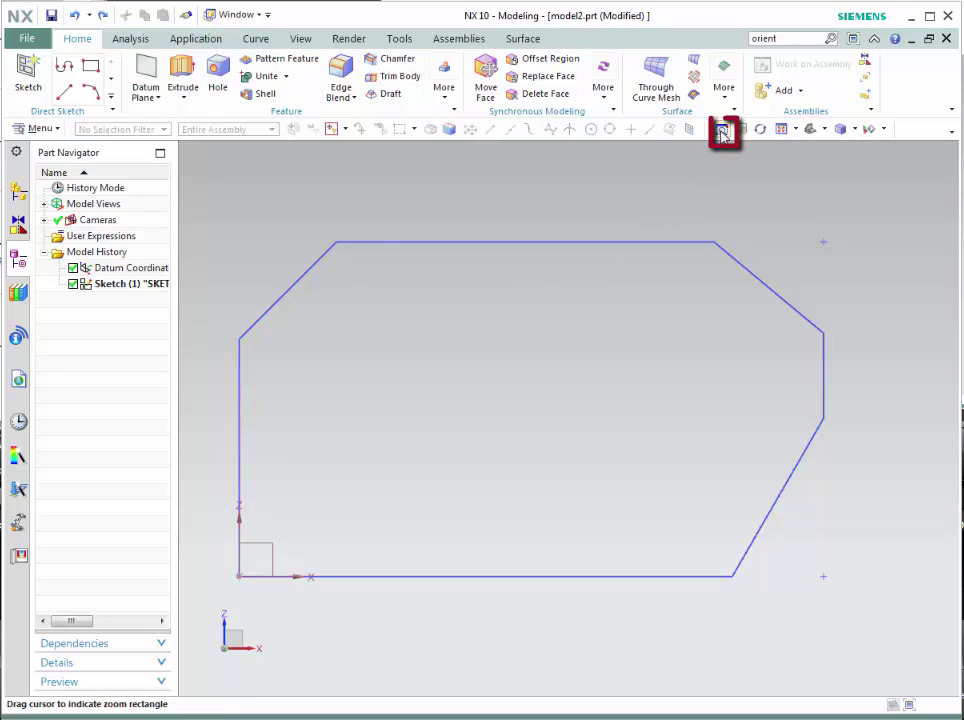
left_click_drag(302, 211, 466, 336)
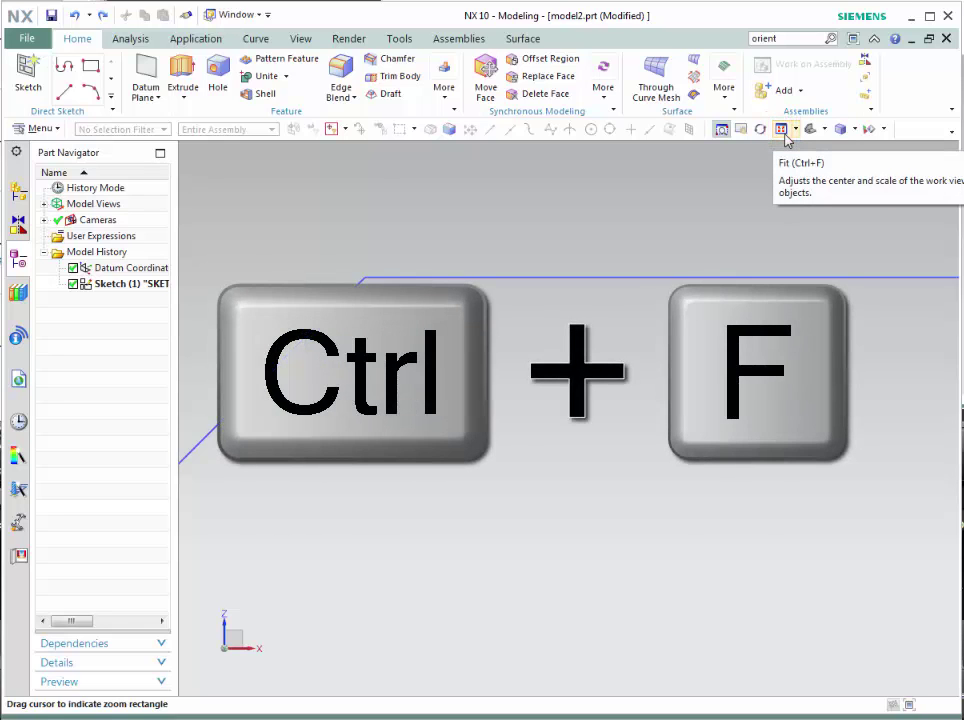
left_click(782, 130)
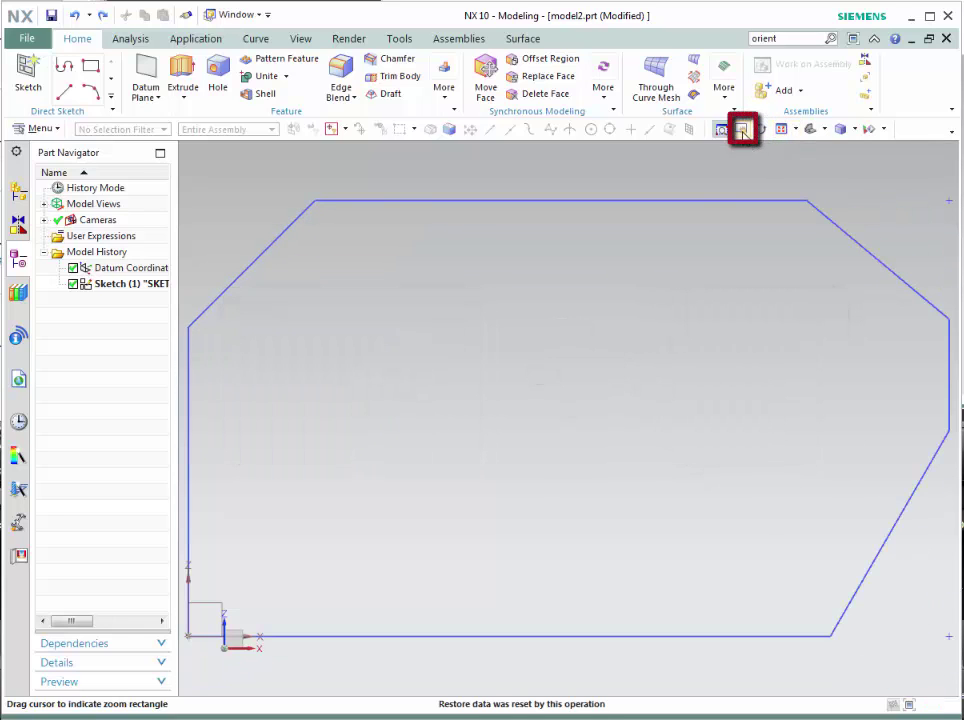
- Pan the view of the sketch and rotate it to an oblique 3D orientation
left_click(742, 131)
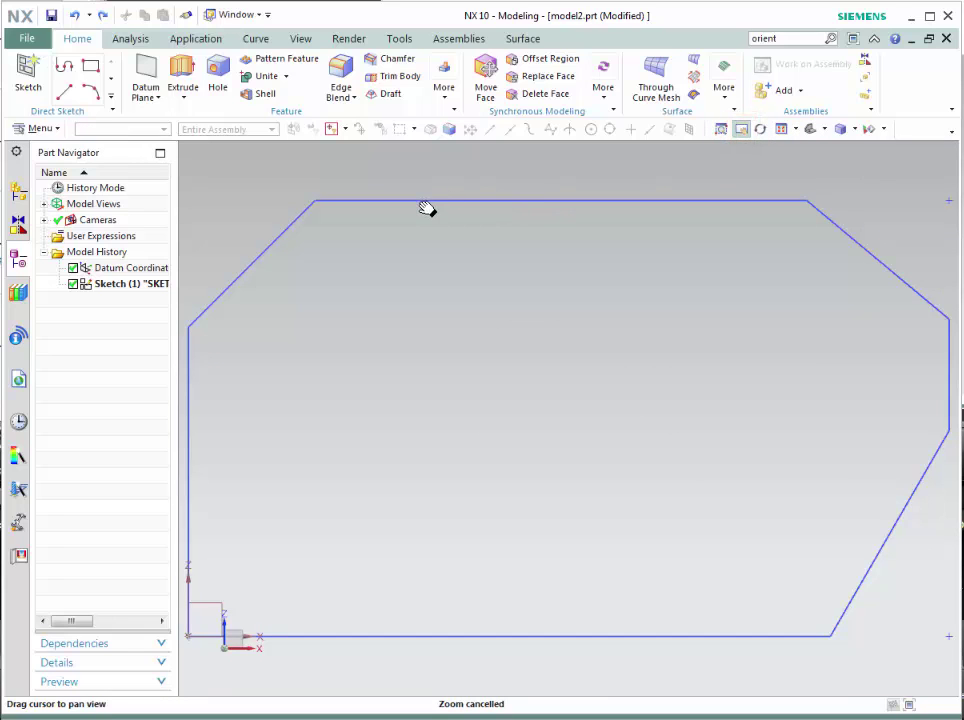
mouse_move(430, 209)
left_mouse_down()
mouse_move(648, 267)
mouse_move(513, 298)
mouse_move(438, 302)
left_mouse_up()
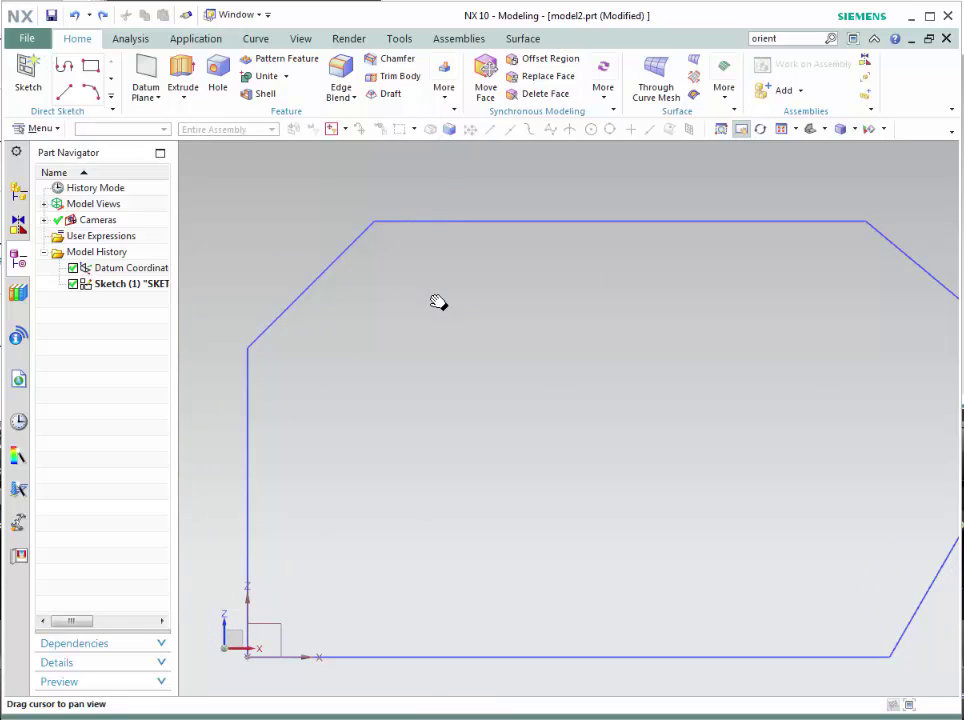
left_click(762, 130)
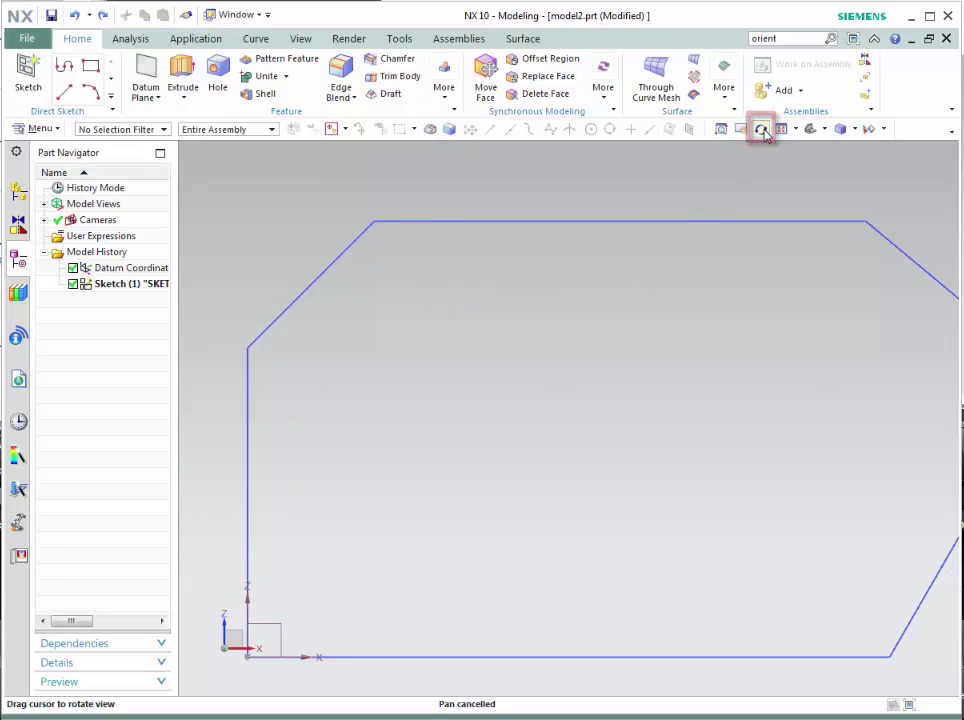
mouse_move(676, 214)
left_mouse_down()
mouse_move(587, 282)
mouse_move(598, 310)
mouse_move(518, 326)
left_mouse_up()
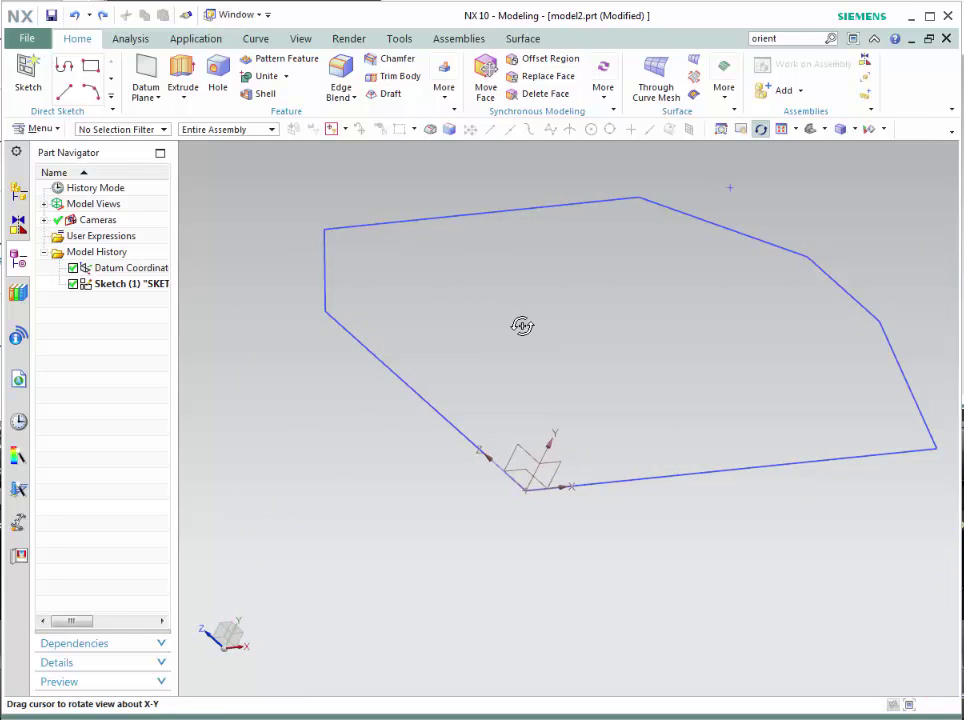
- Orient the view of the sketch to the standard isometric view, followed by the front view
left_click(825, 132)
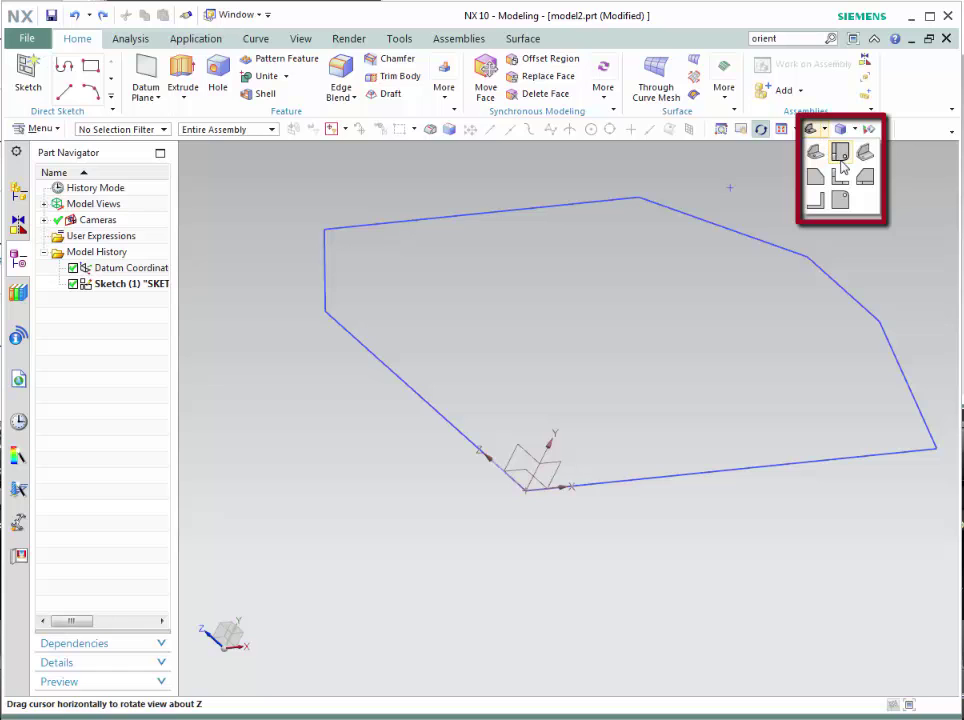
left_click(862, 163)
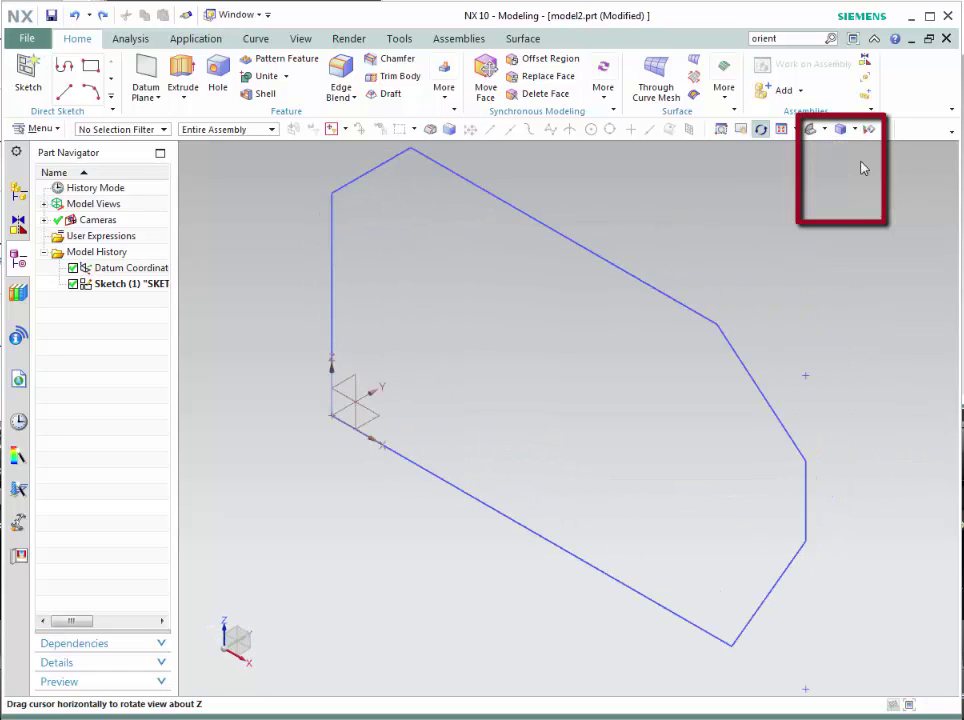
left_click(825, 130)
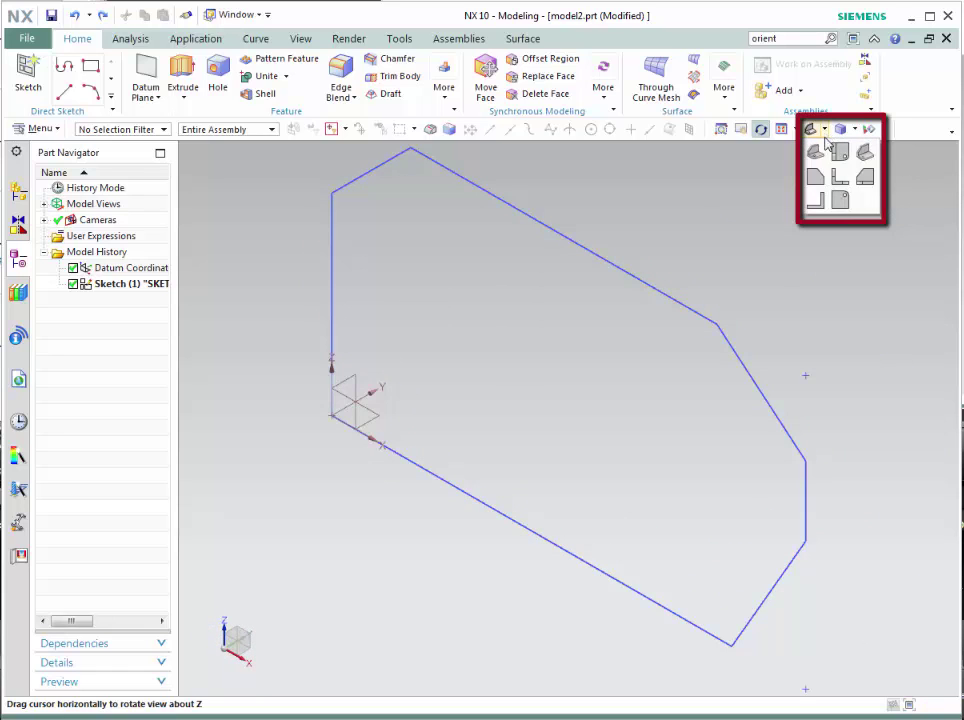
left_click(838, 176)
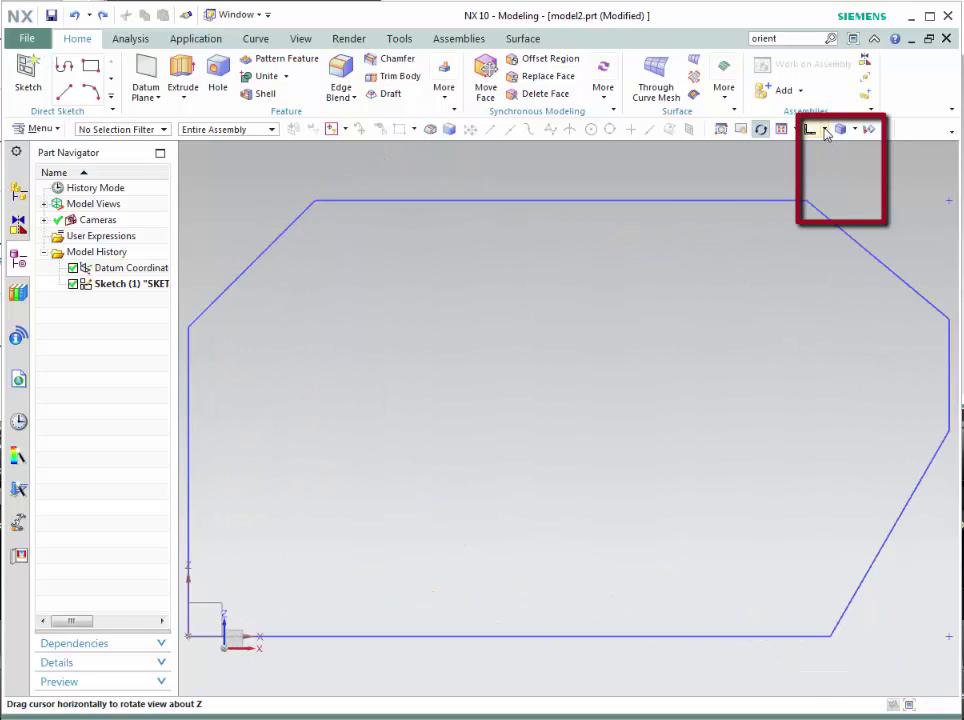
- View the sketch from the right side and return to the isometric orientation
left_click(825, 131)
left_click(865, 179)
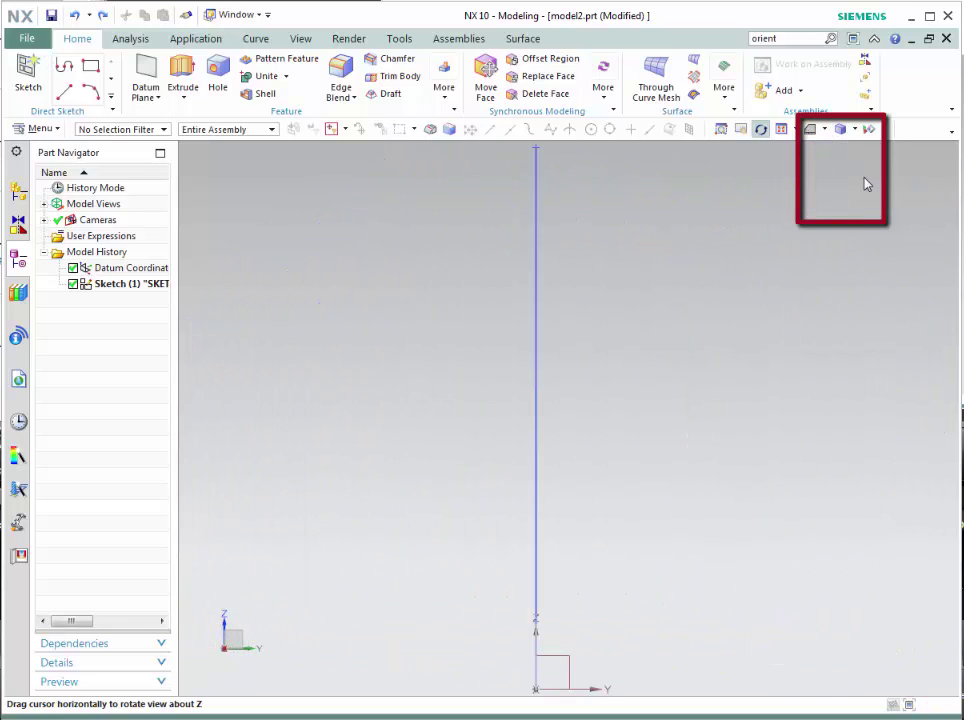
left_click(825, 130)
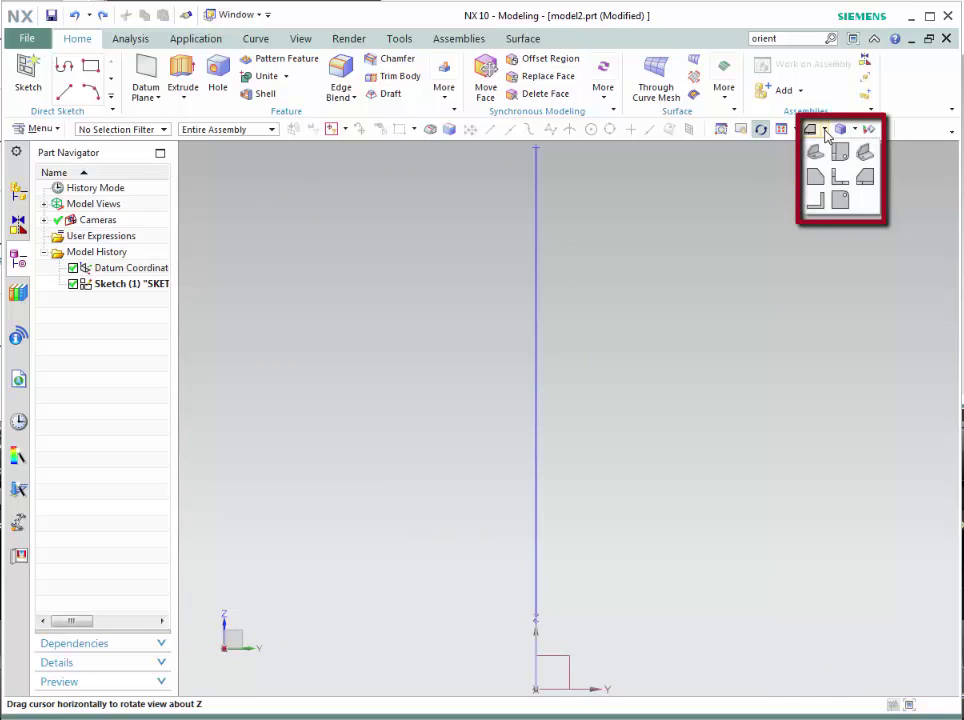
left_click(864, 155)
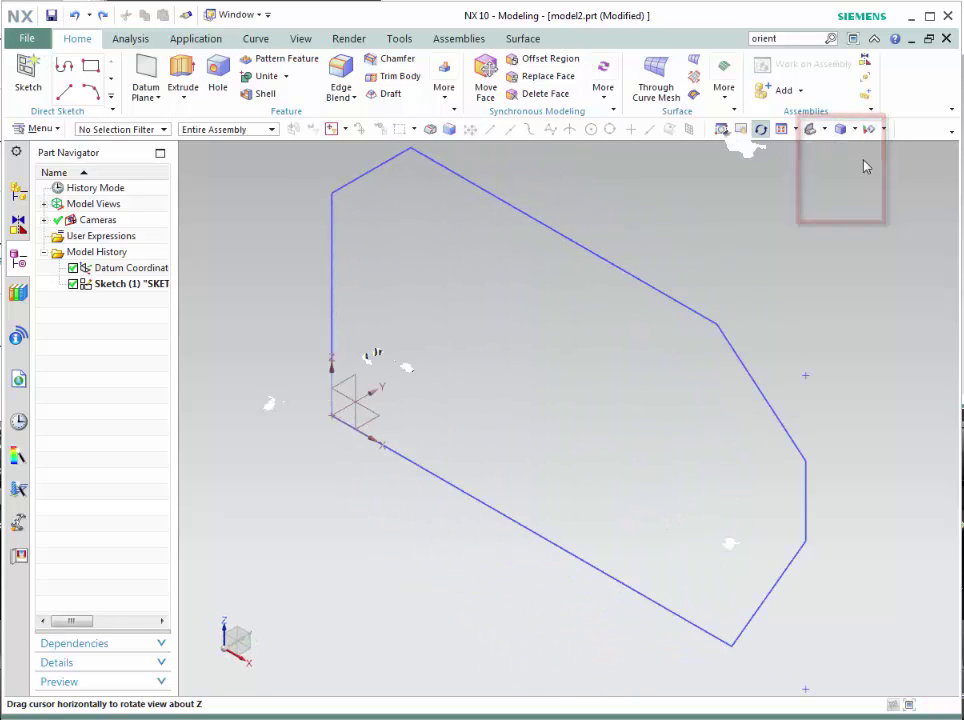